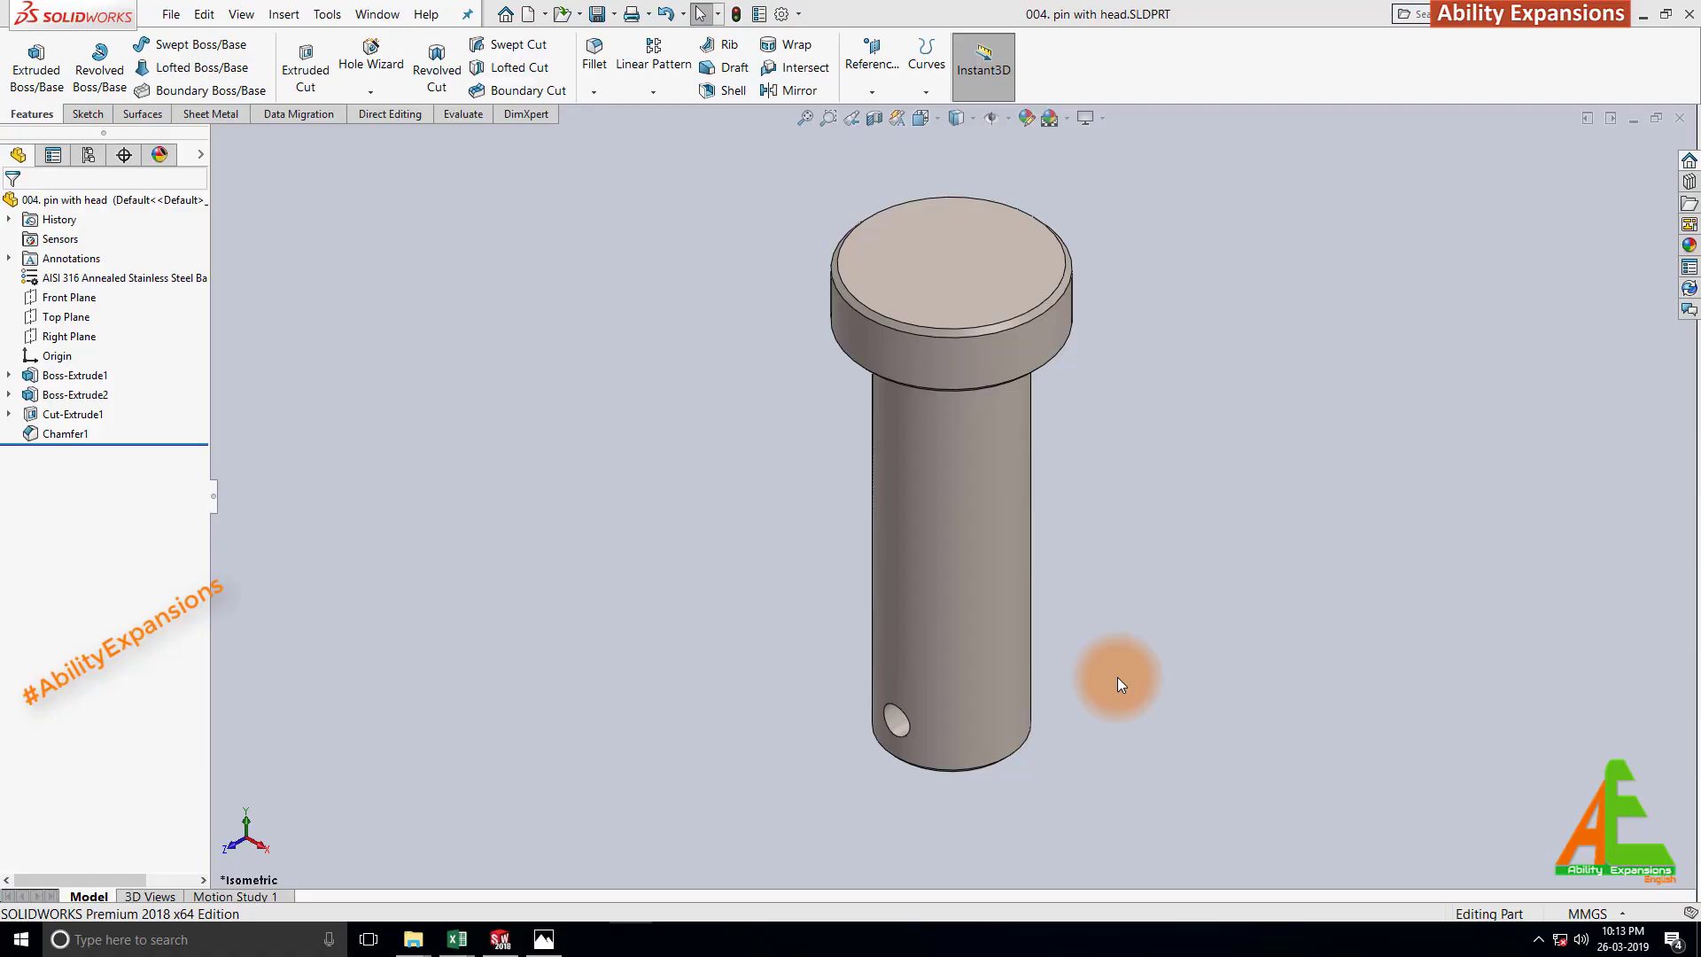
Orbit the existing pin model and compare it with its reference drawing.
{"action": "middle_click_drag", "start_coordinate": [1025, 676], "coordinate": [1374, 395]}
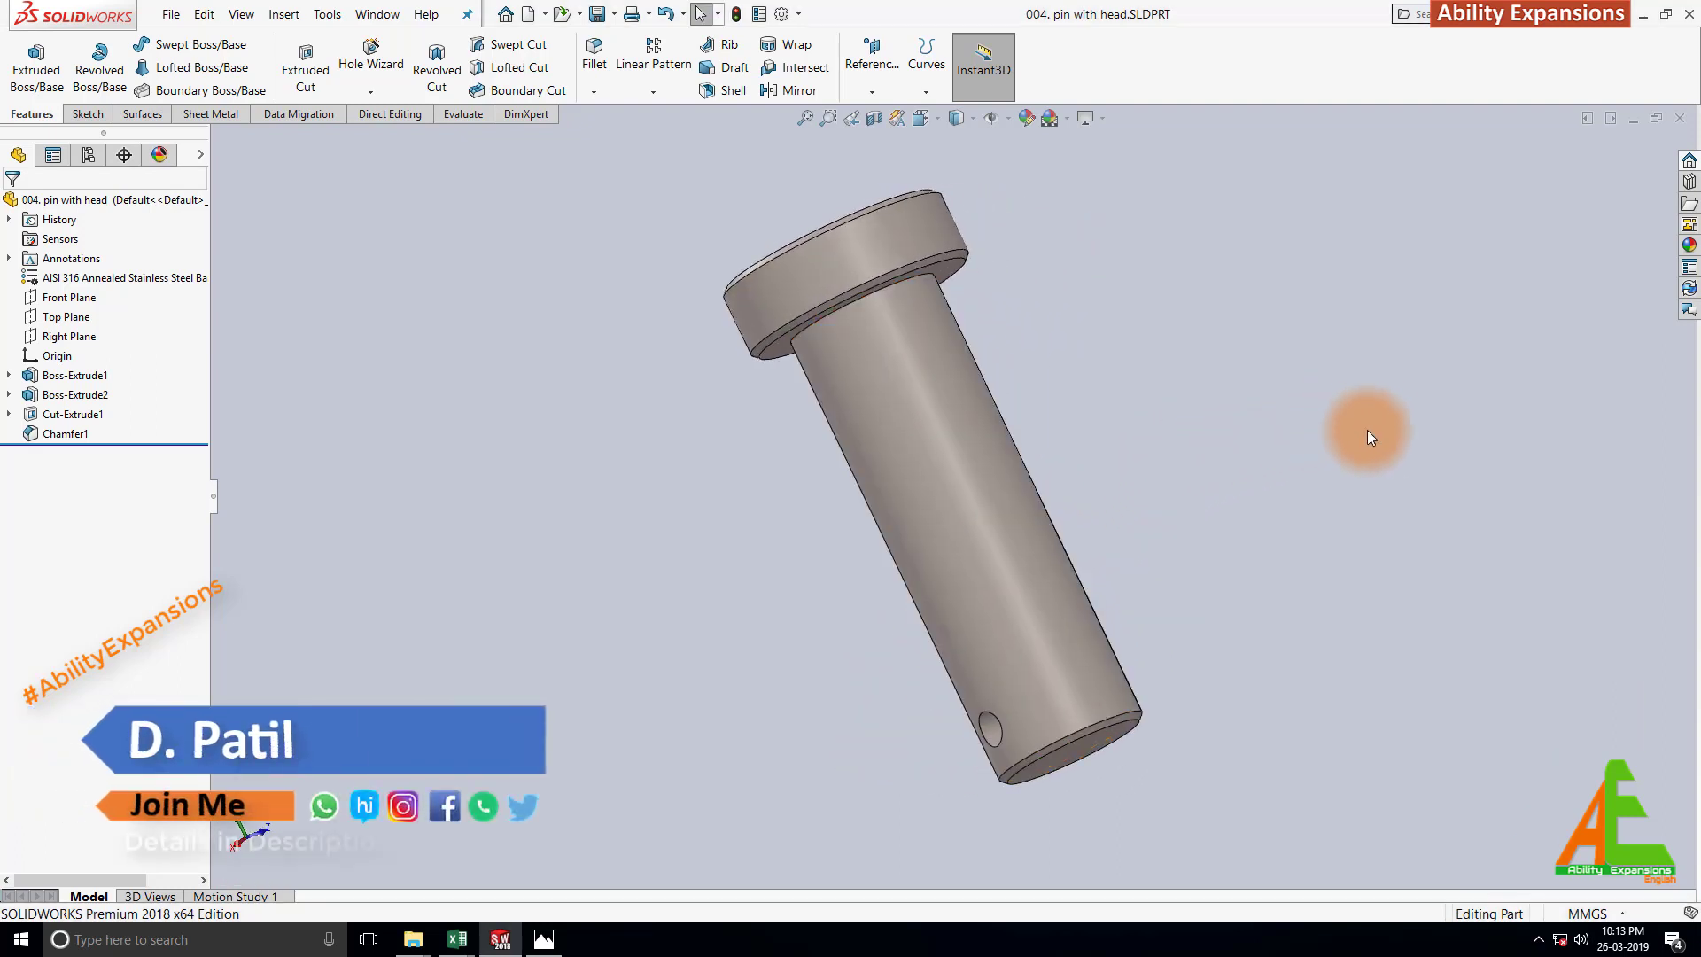
{"action": "middle_click_drag", "start_coordinate": [978, 544], "coordinate": [683, 863]}
{"action": "left_click", "coordinate": [543, 939]}
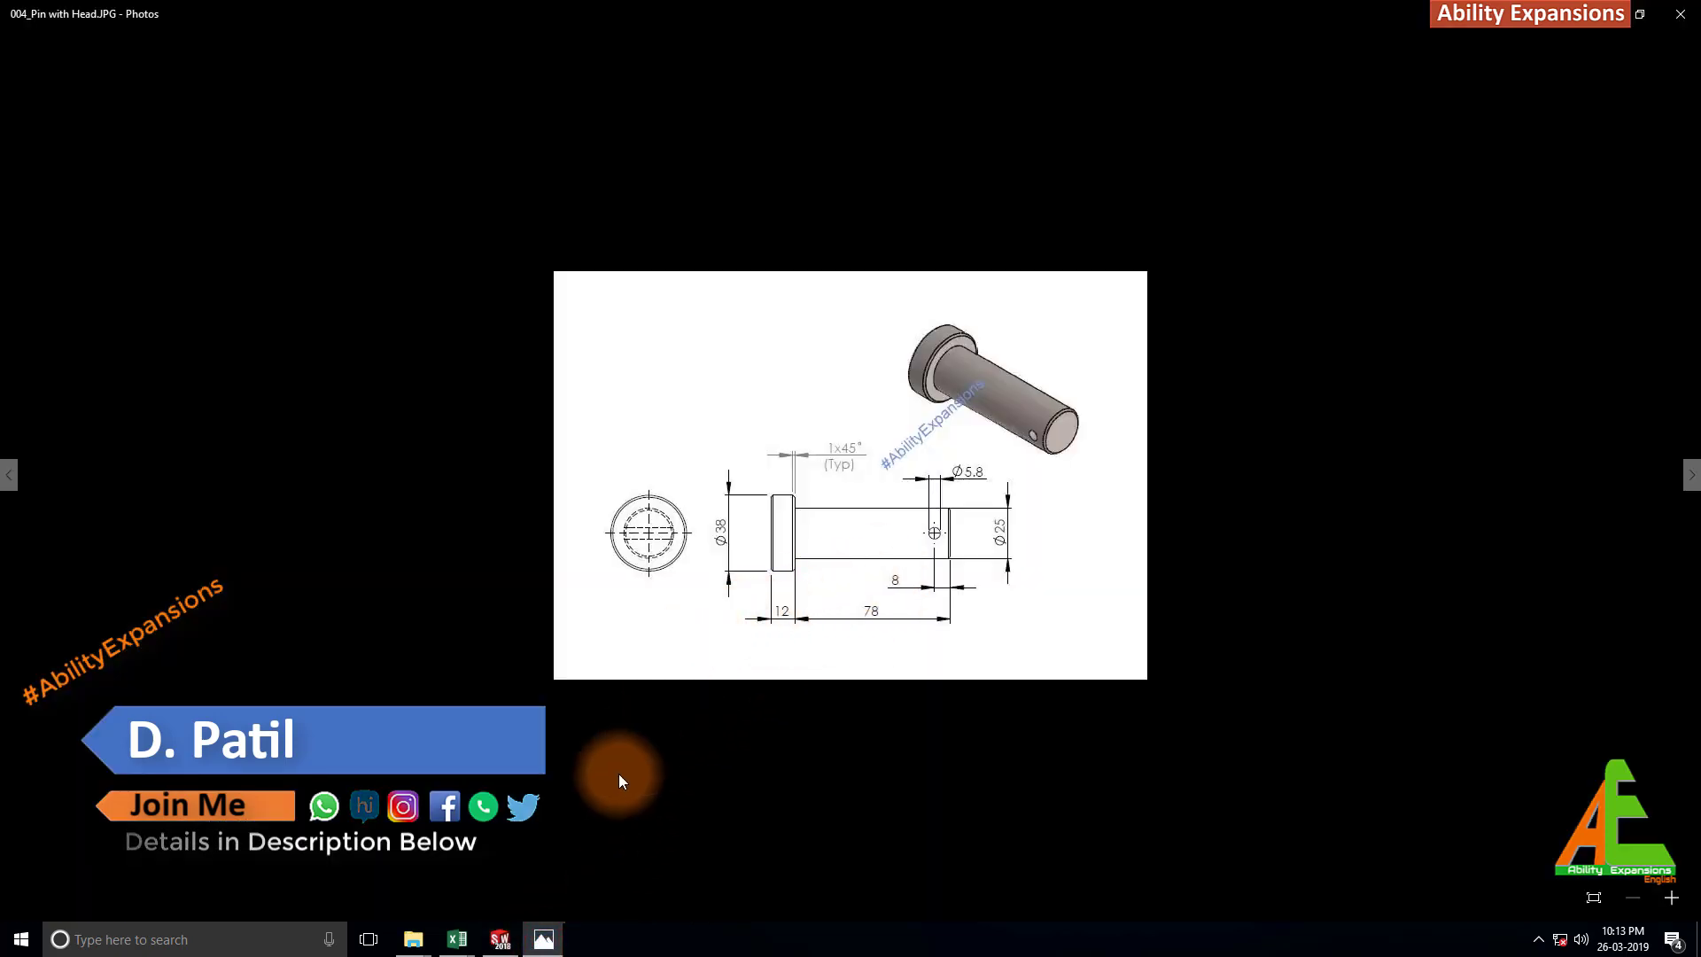
{"action": "left_click", "coordinate": [500, 939]}
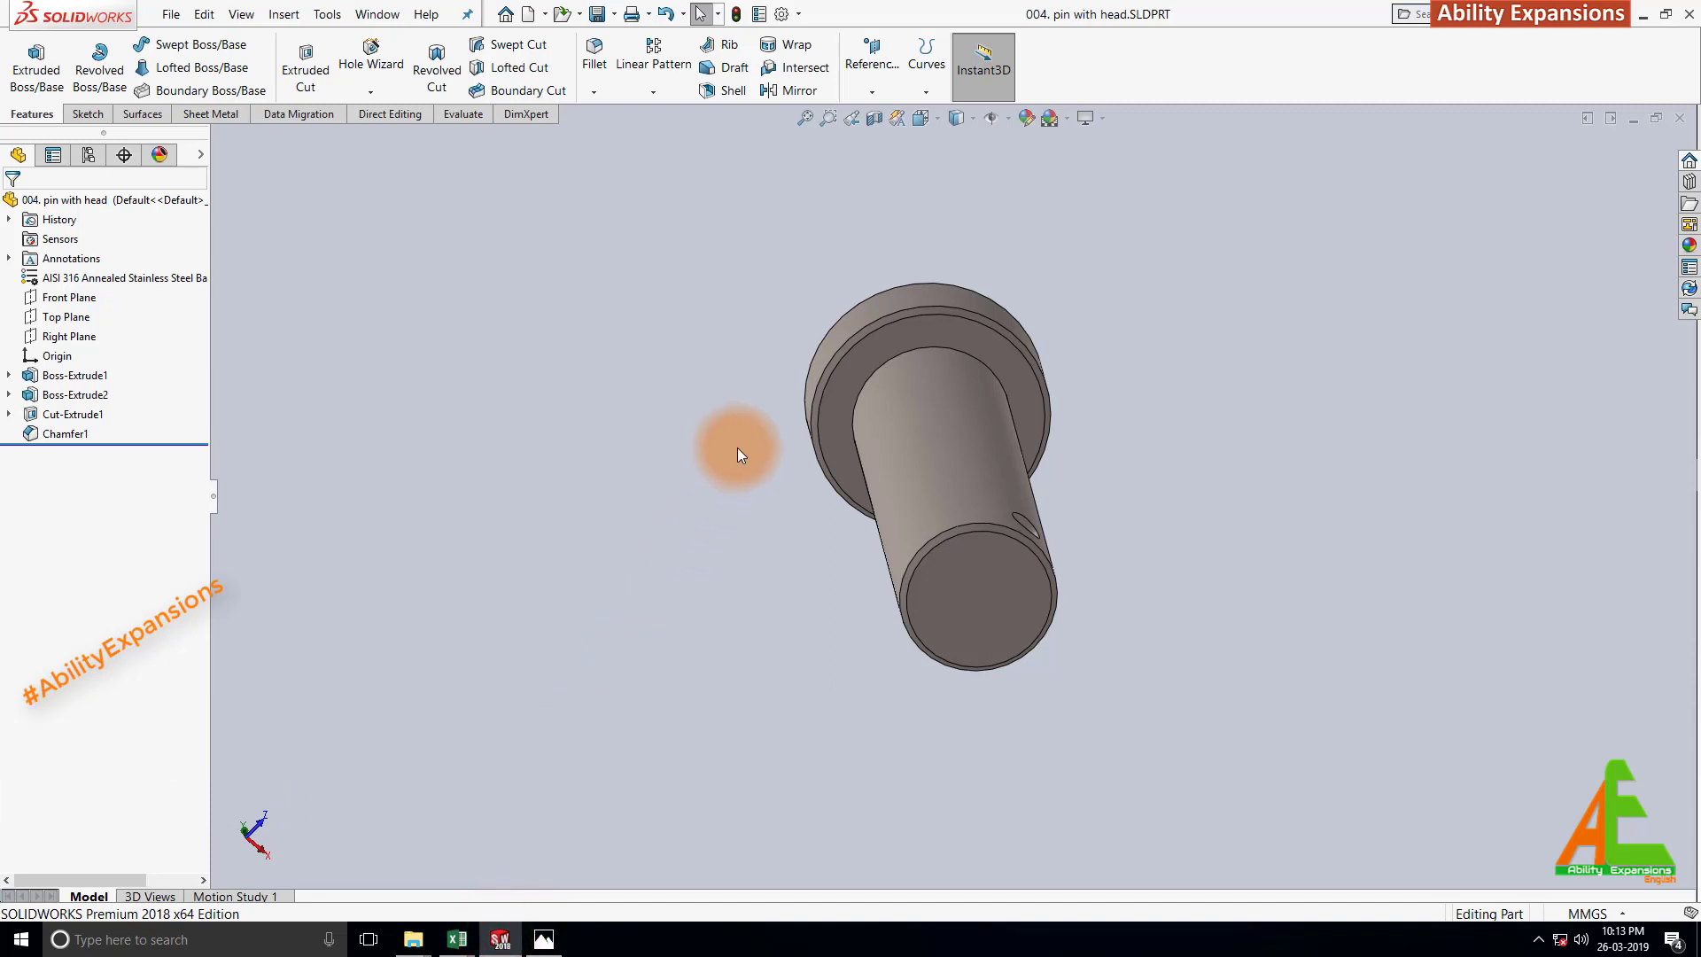
{"action": "middle_click_drag", "start_coordinate": [738, 448], "coordinate": [760, 598]}
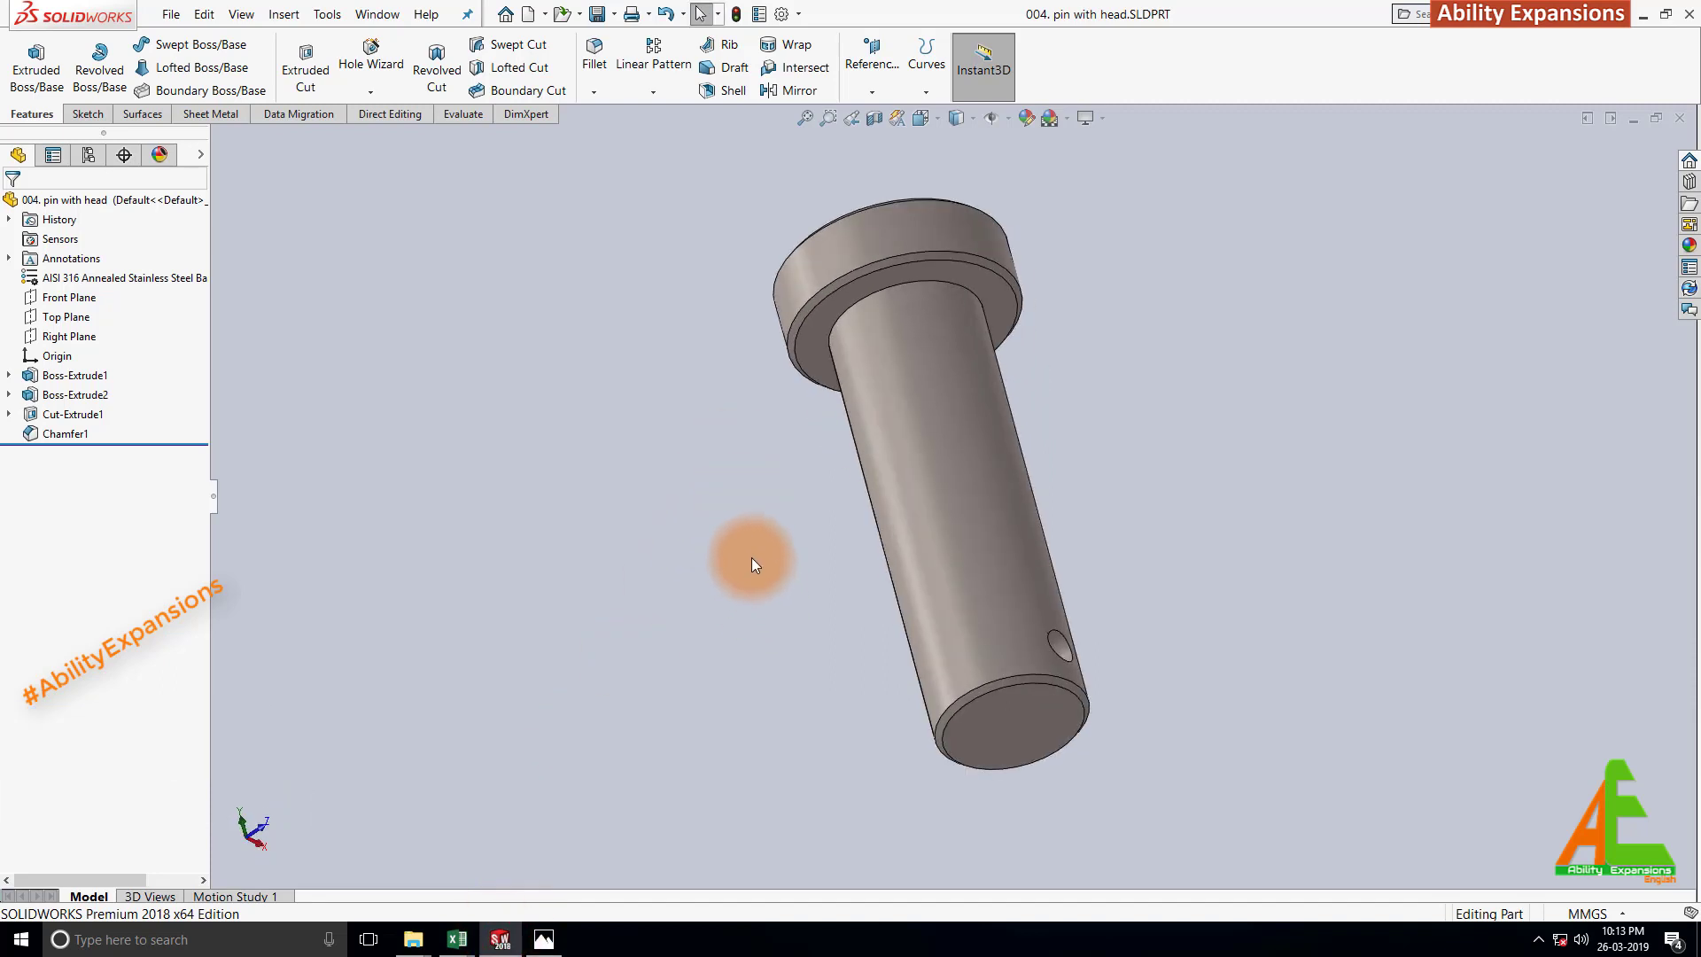
Create a new Part document, check the drawing, then switch to the empty Part4 window.
{"action": "key", "text": "ctrl+n"}
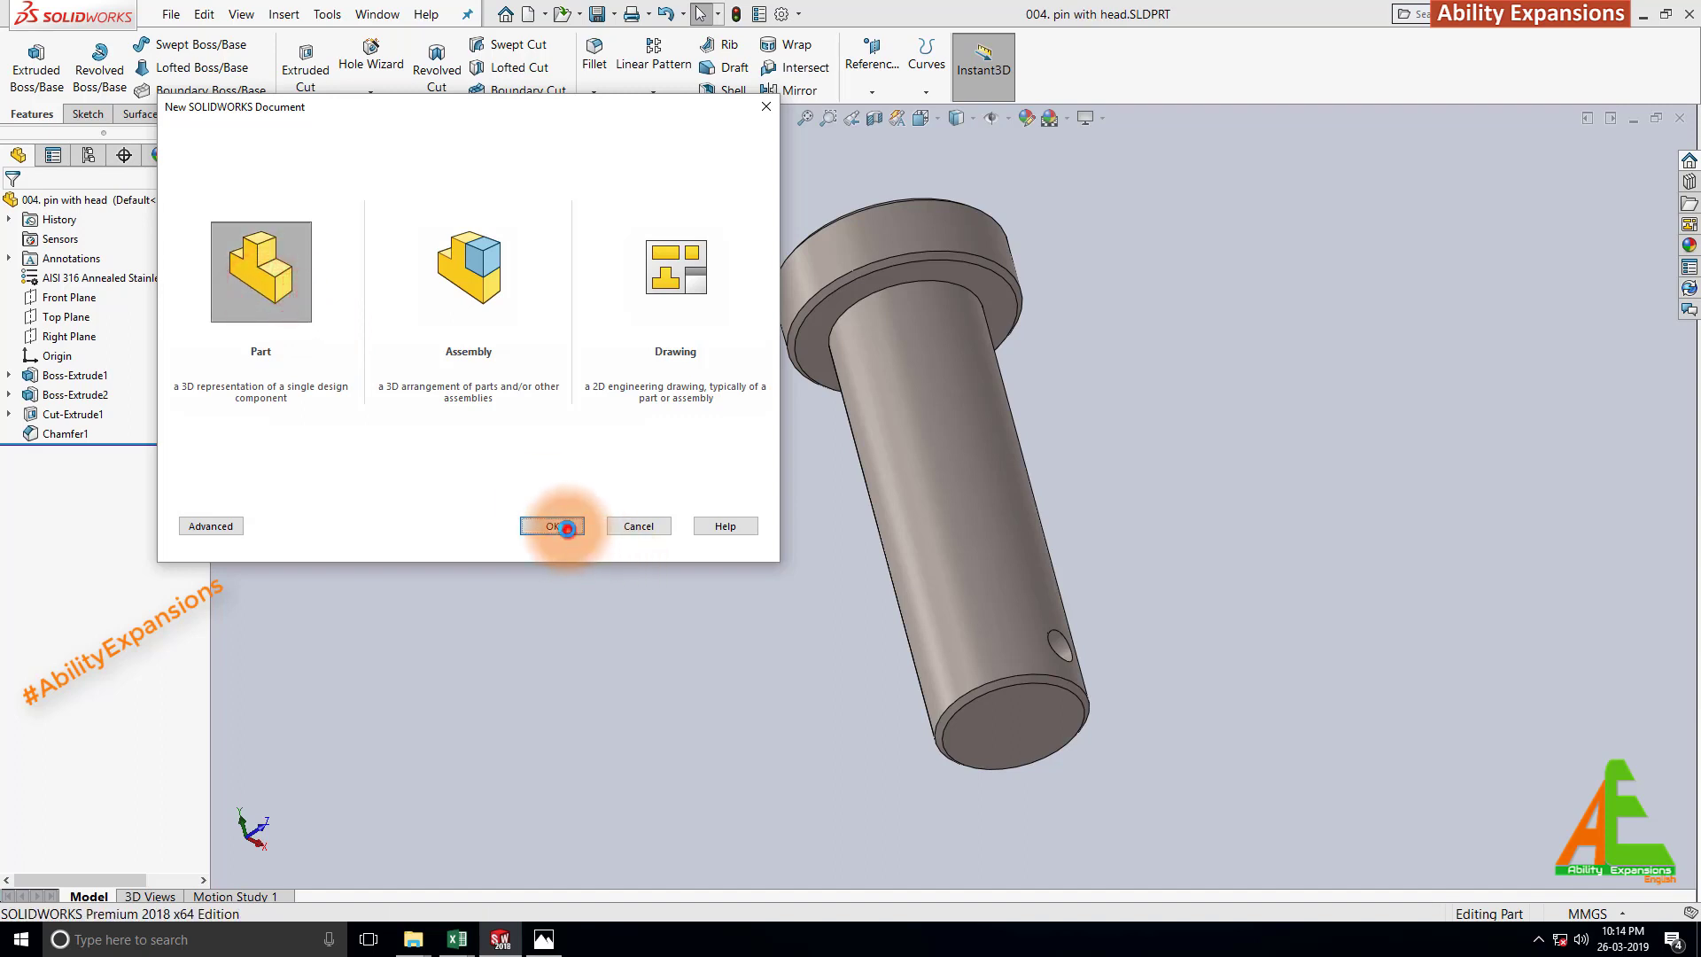
{"action": "left_click", "coordinate": [564, 524]}
{"action": "left_click", "coordinate": [552, 525]}
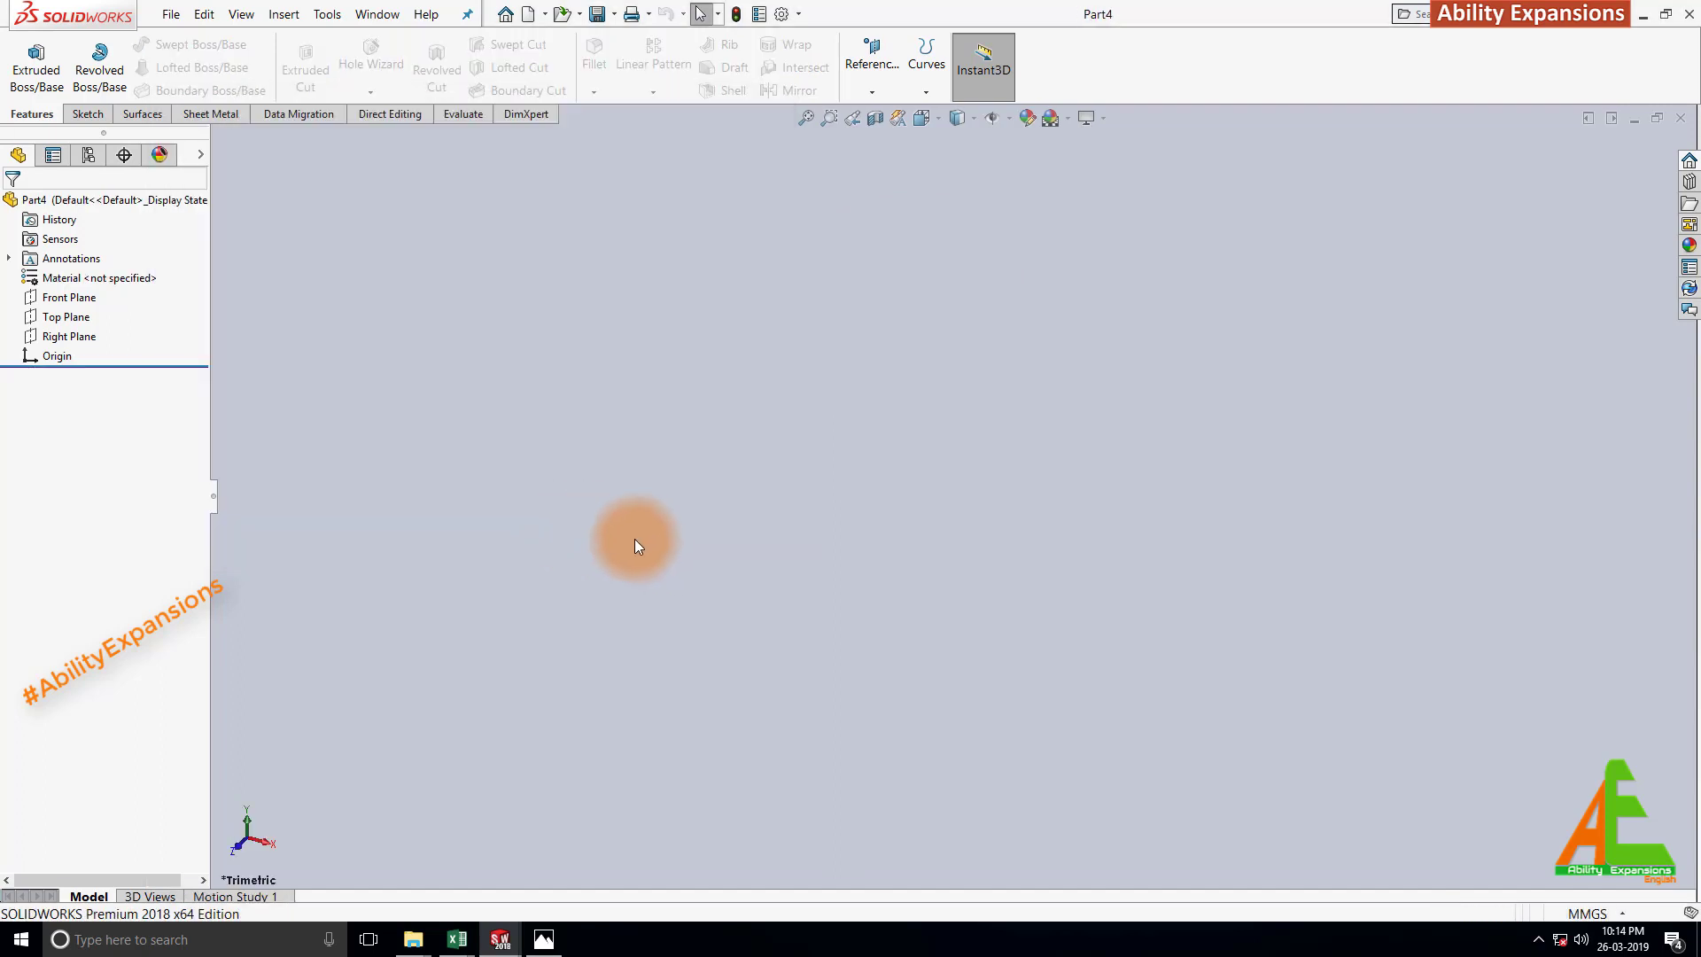
{"action": "left_click", "coordinate": [543, 940]}
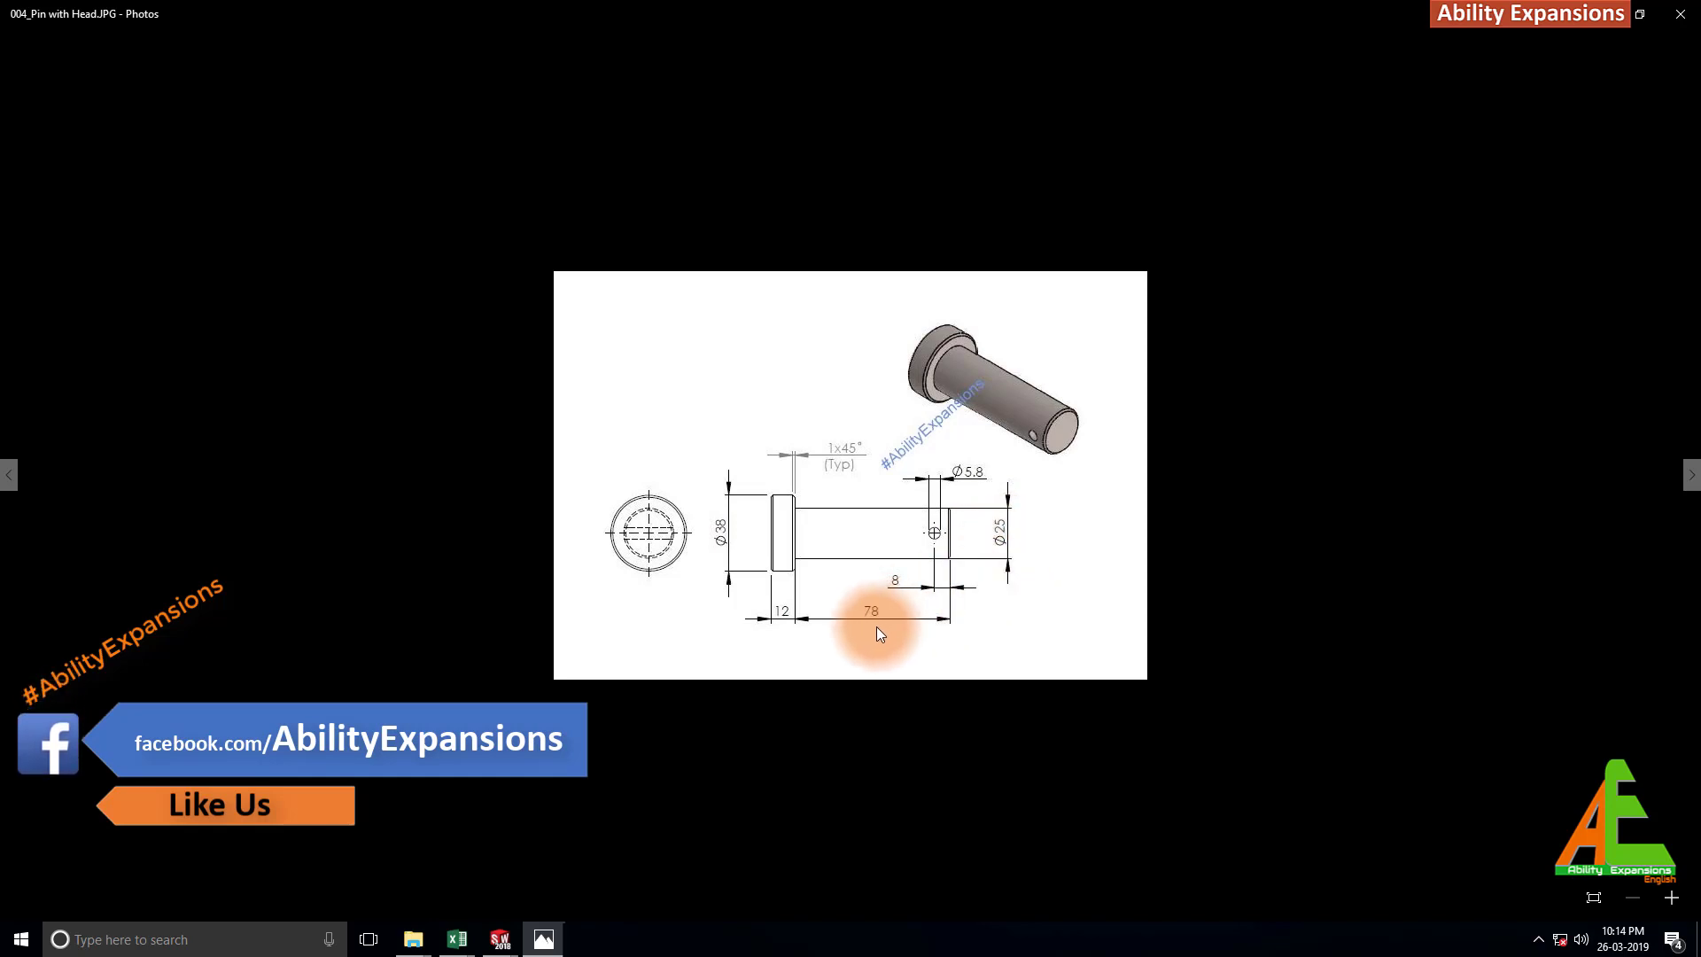
{"action": "left_click", "coordinate": [499, 939]}
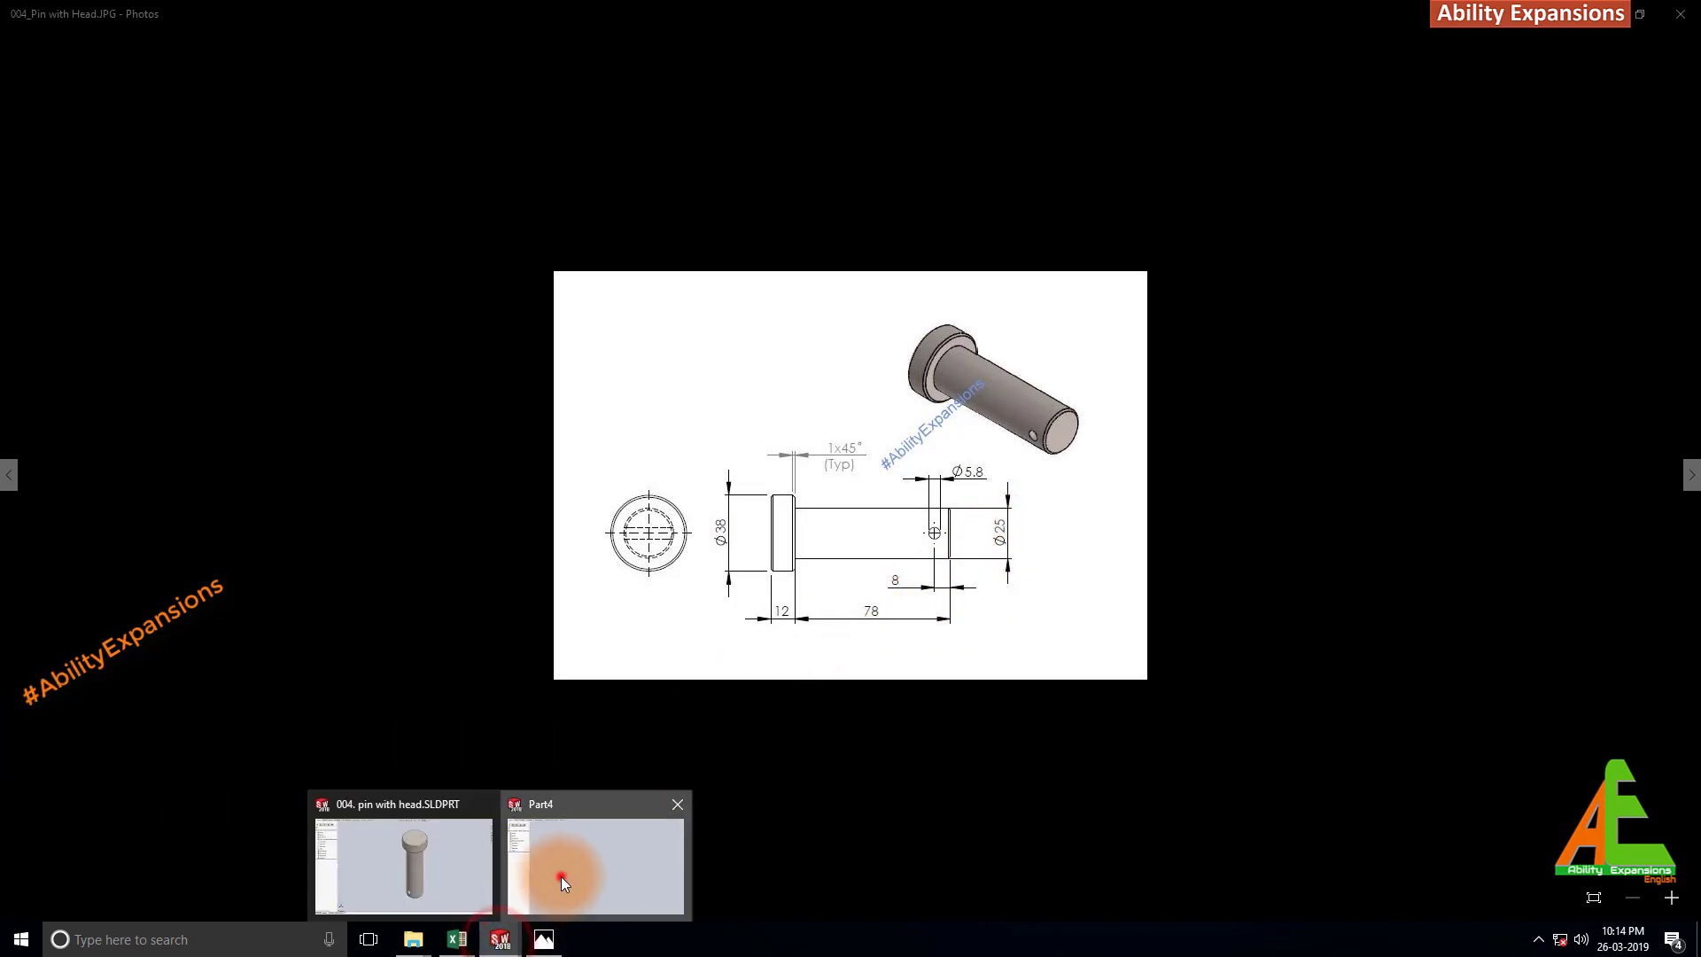
{"action": "left_click", "coordinate": [561, 876]}
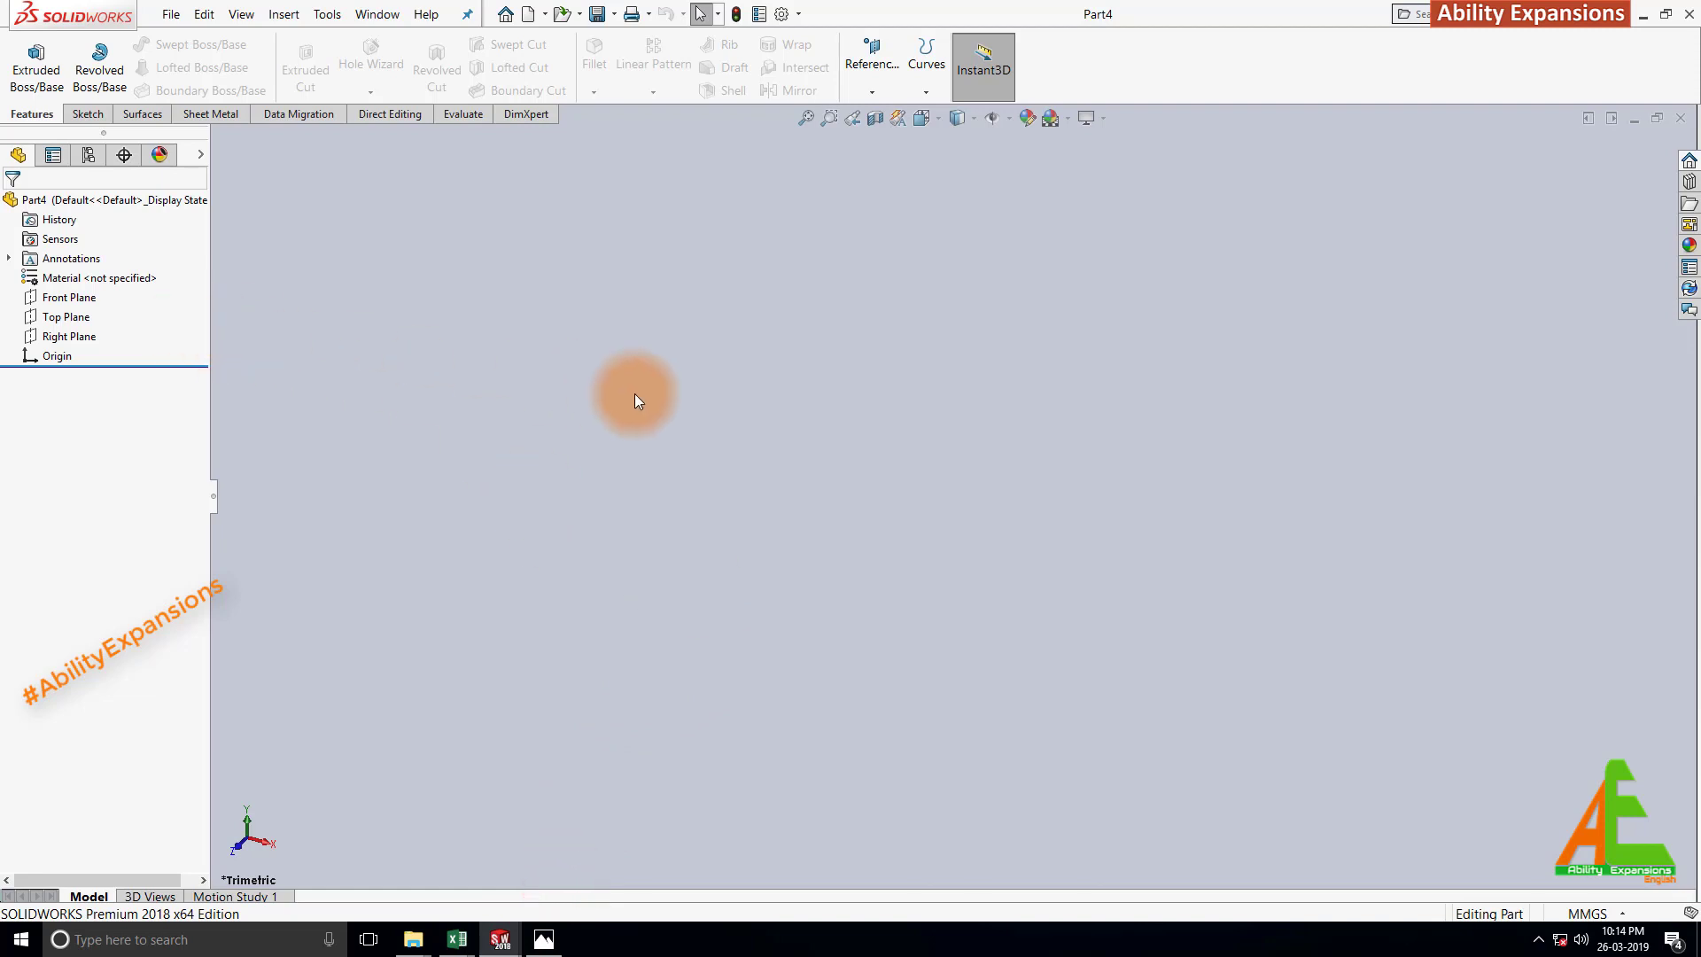
Start an extruded boss on the Top Plane and draw a circle centred on the origin.
{"action": "left_click", "coordinate": [64, 319]}
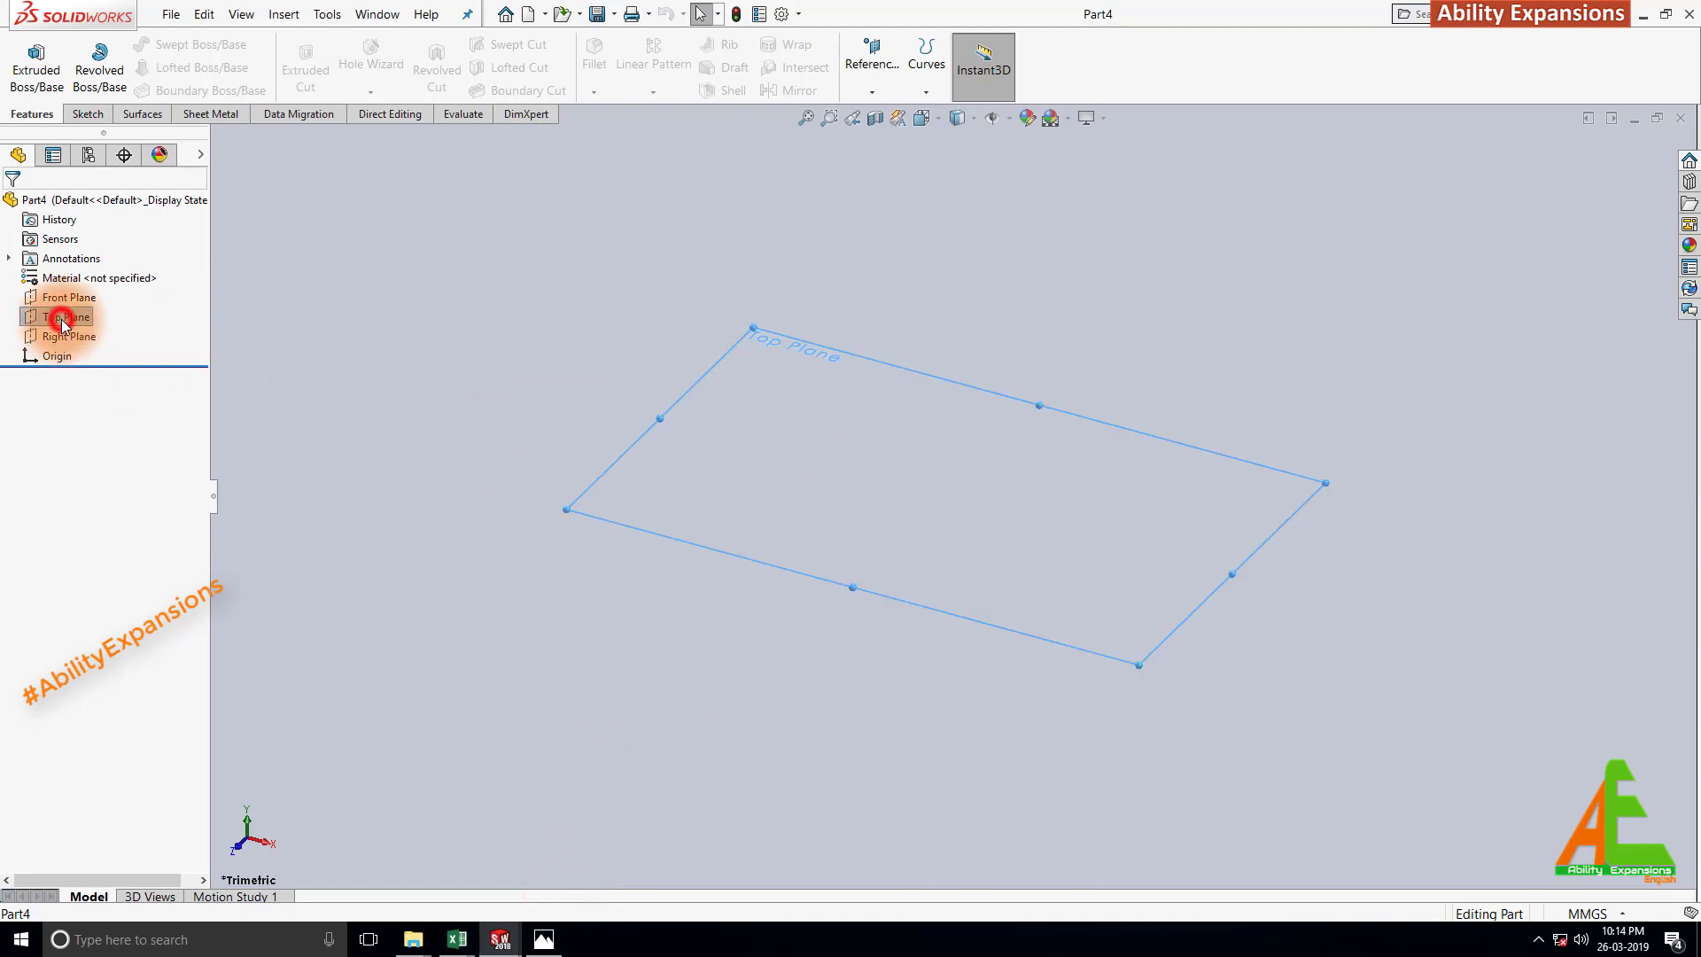
{"action": "left_click", "coordinate": [35, 73]}
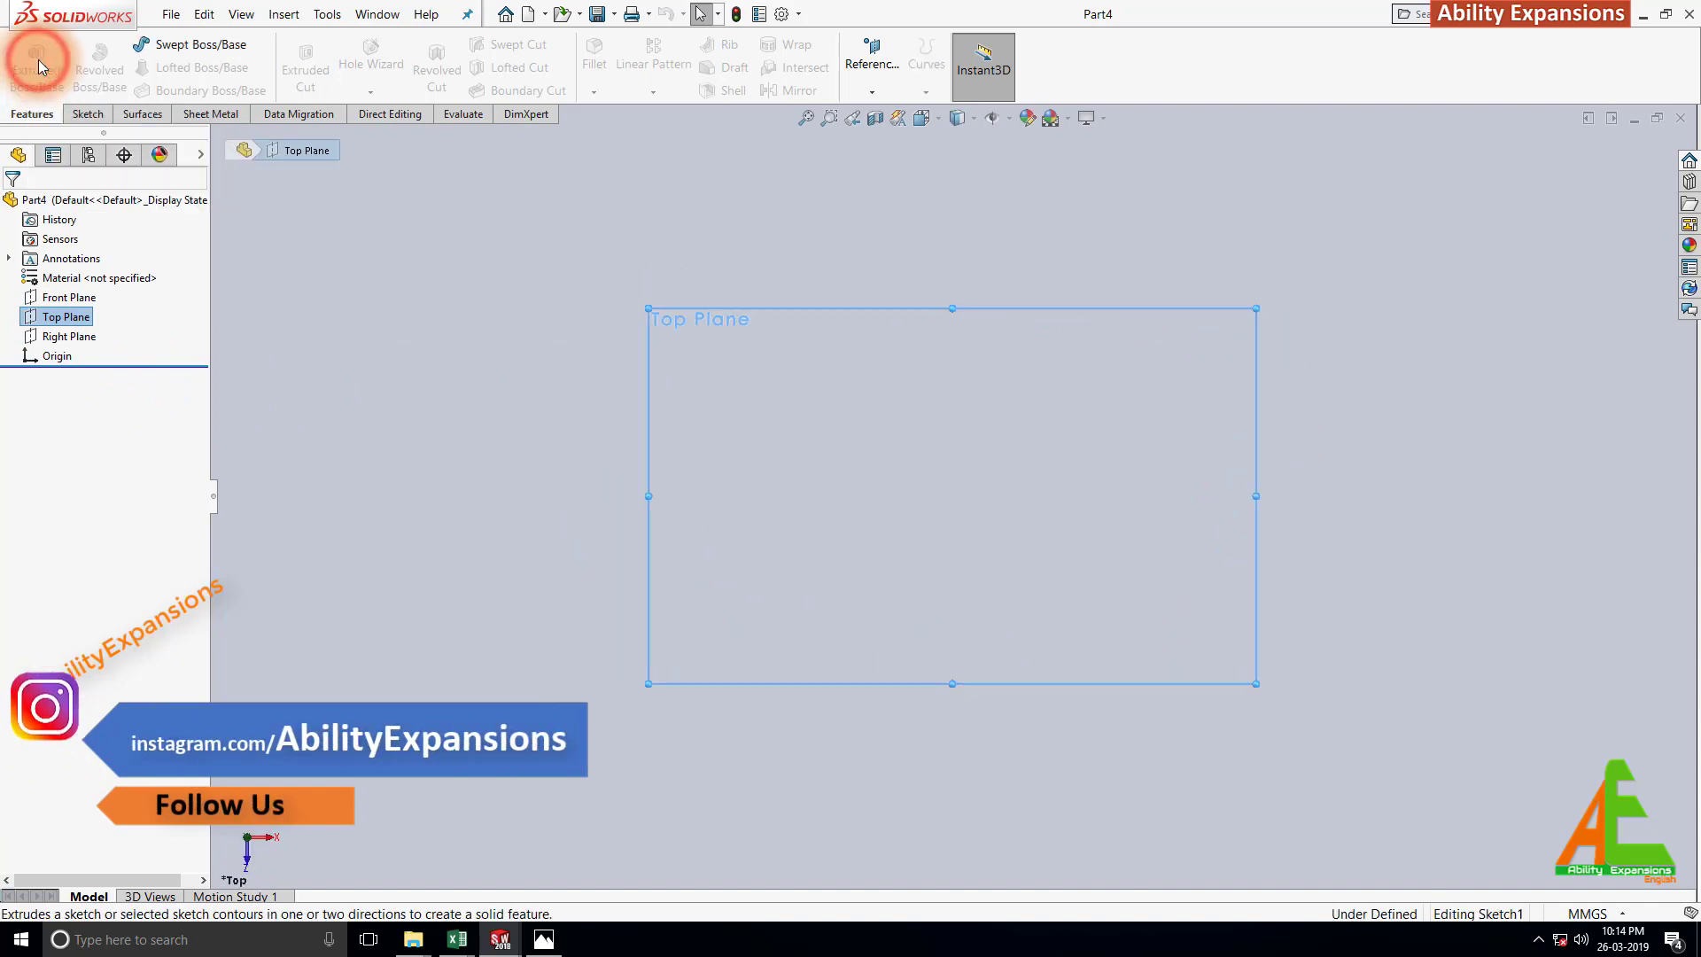
{"action": "left_click", "coordinate": [202, 44]}
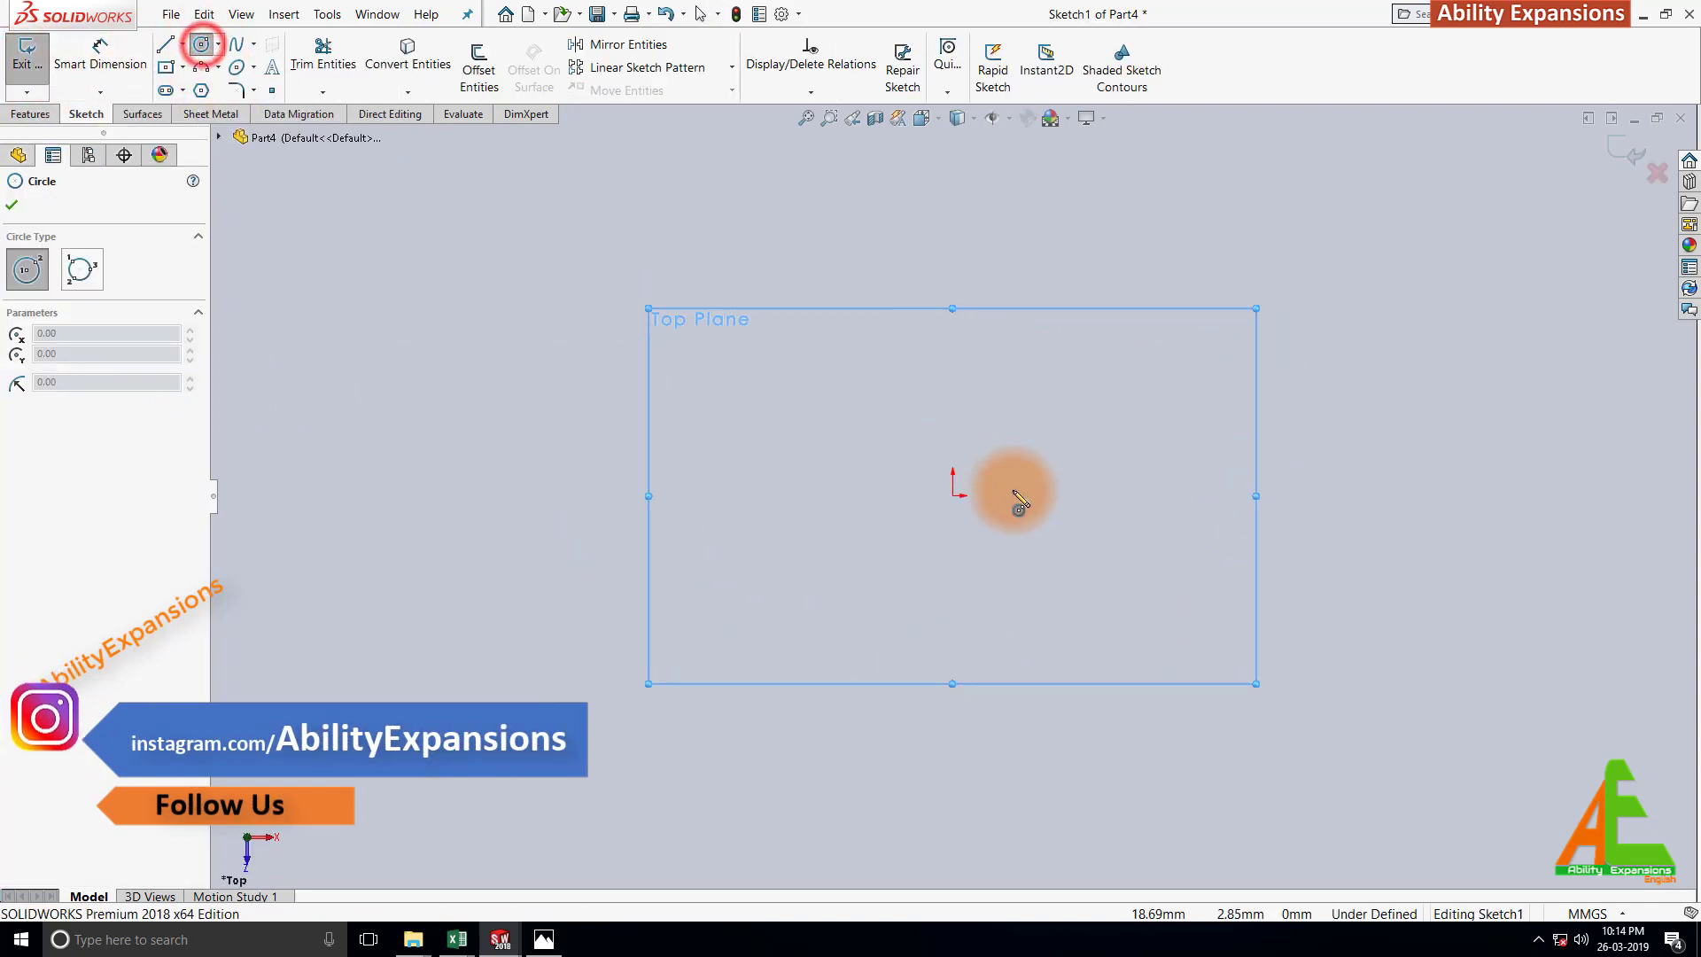
{"action": "left_click", "coordinate": [954, 496]}
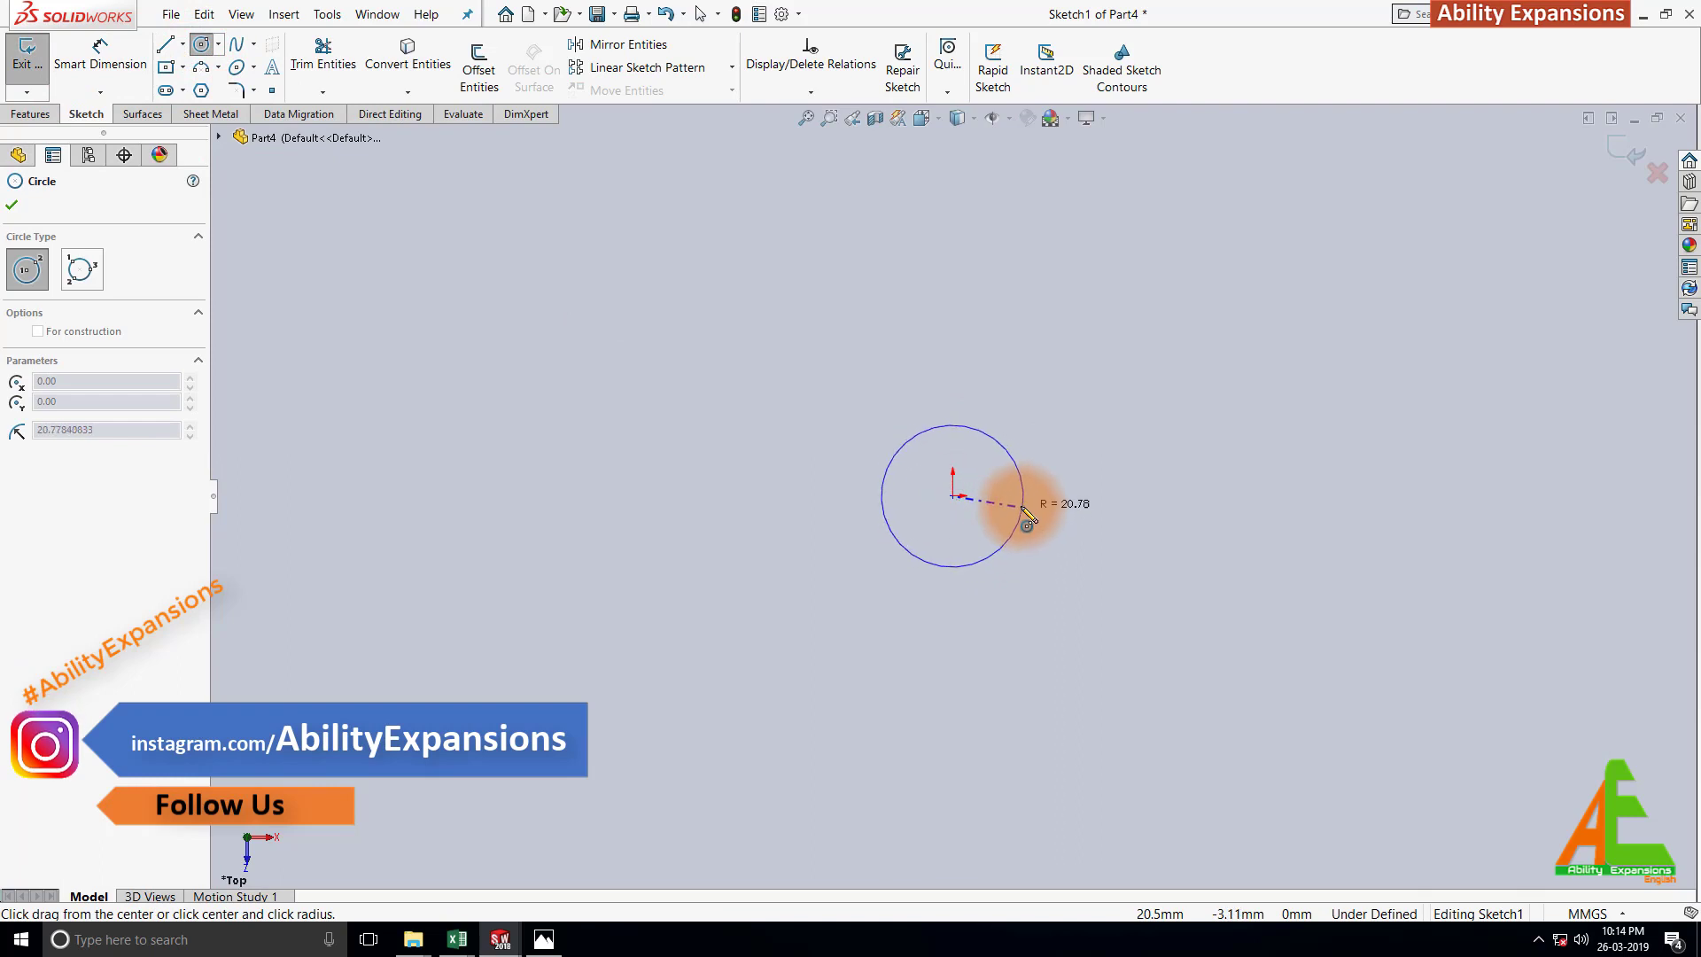
{"action": "left_click", "coordinate": [1021, 501]}
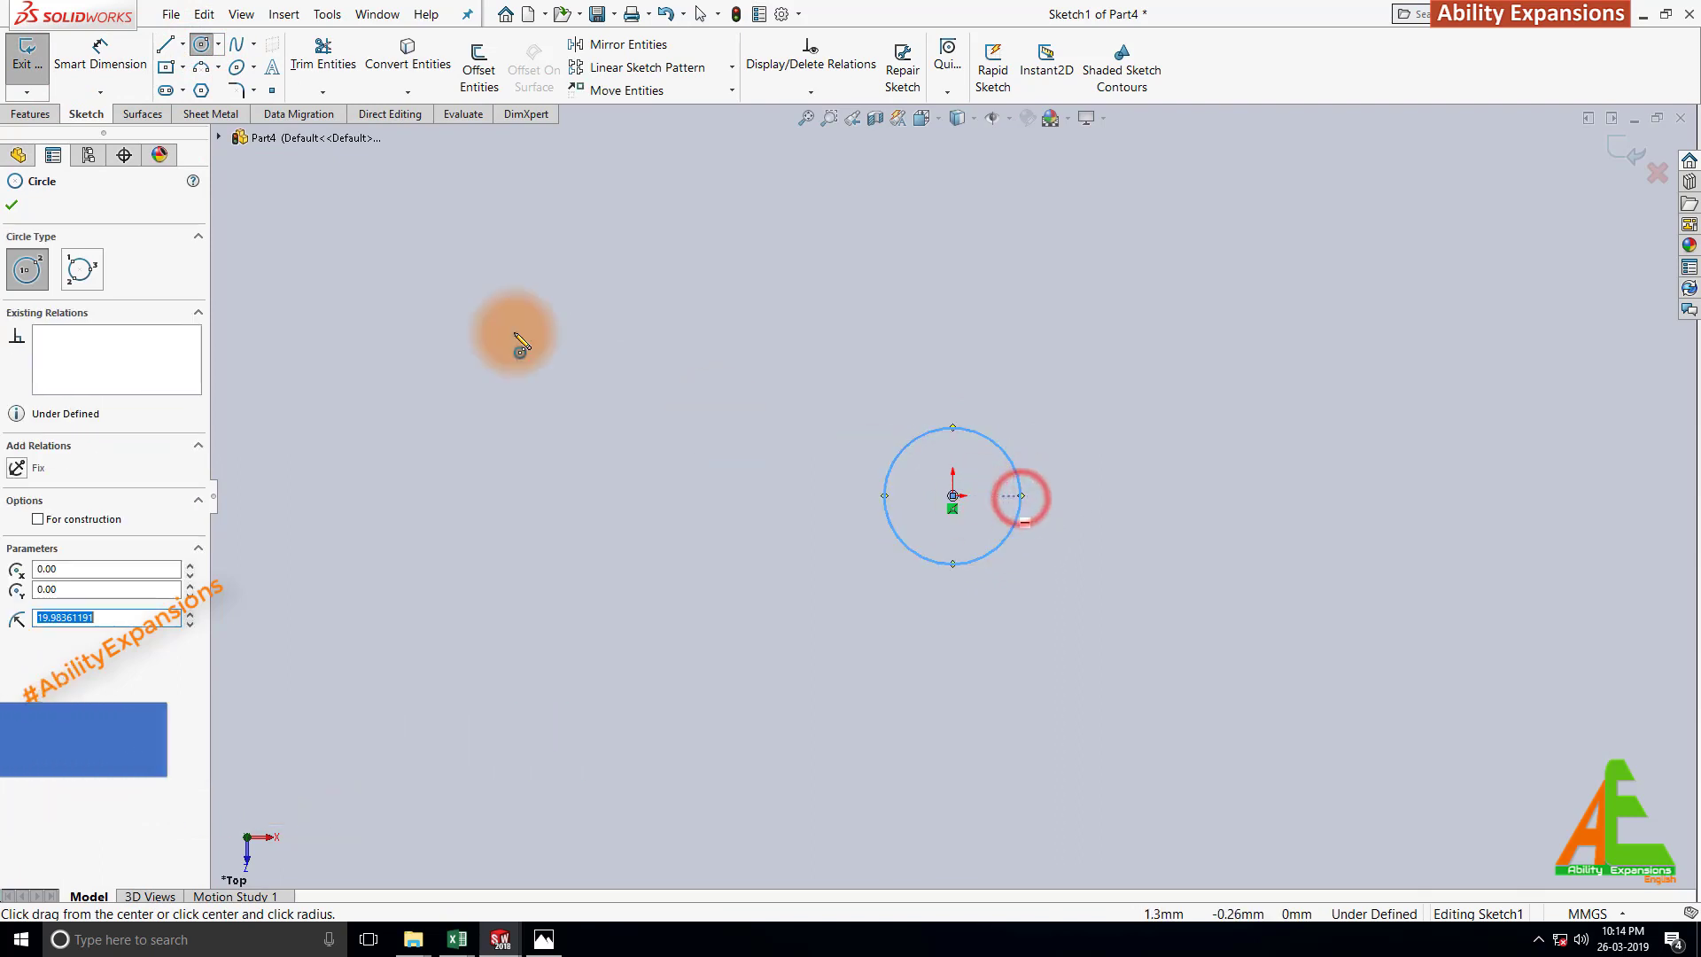
Dimension the circle to Ø25 mm and exit the sketch to preview the extrusion.
{"action": "left_click", "coordinate": [95, 66]}
{"action": "left_click", "coordinate": [1018, 478]}
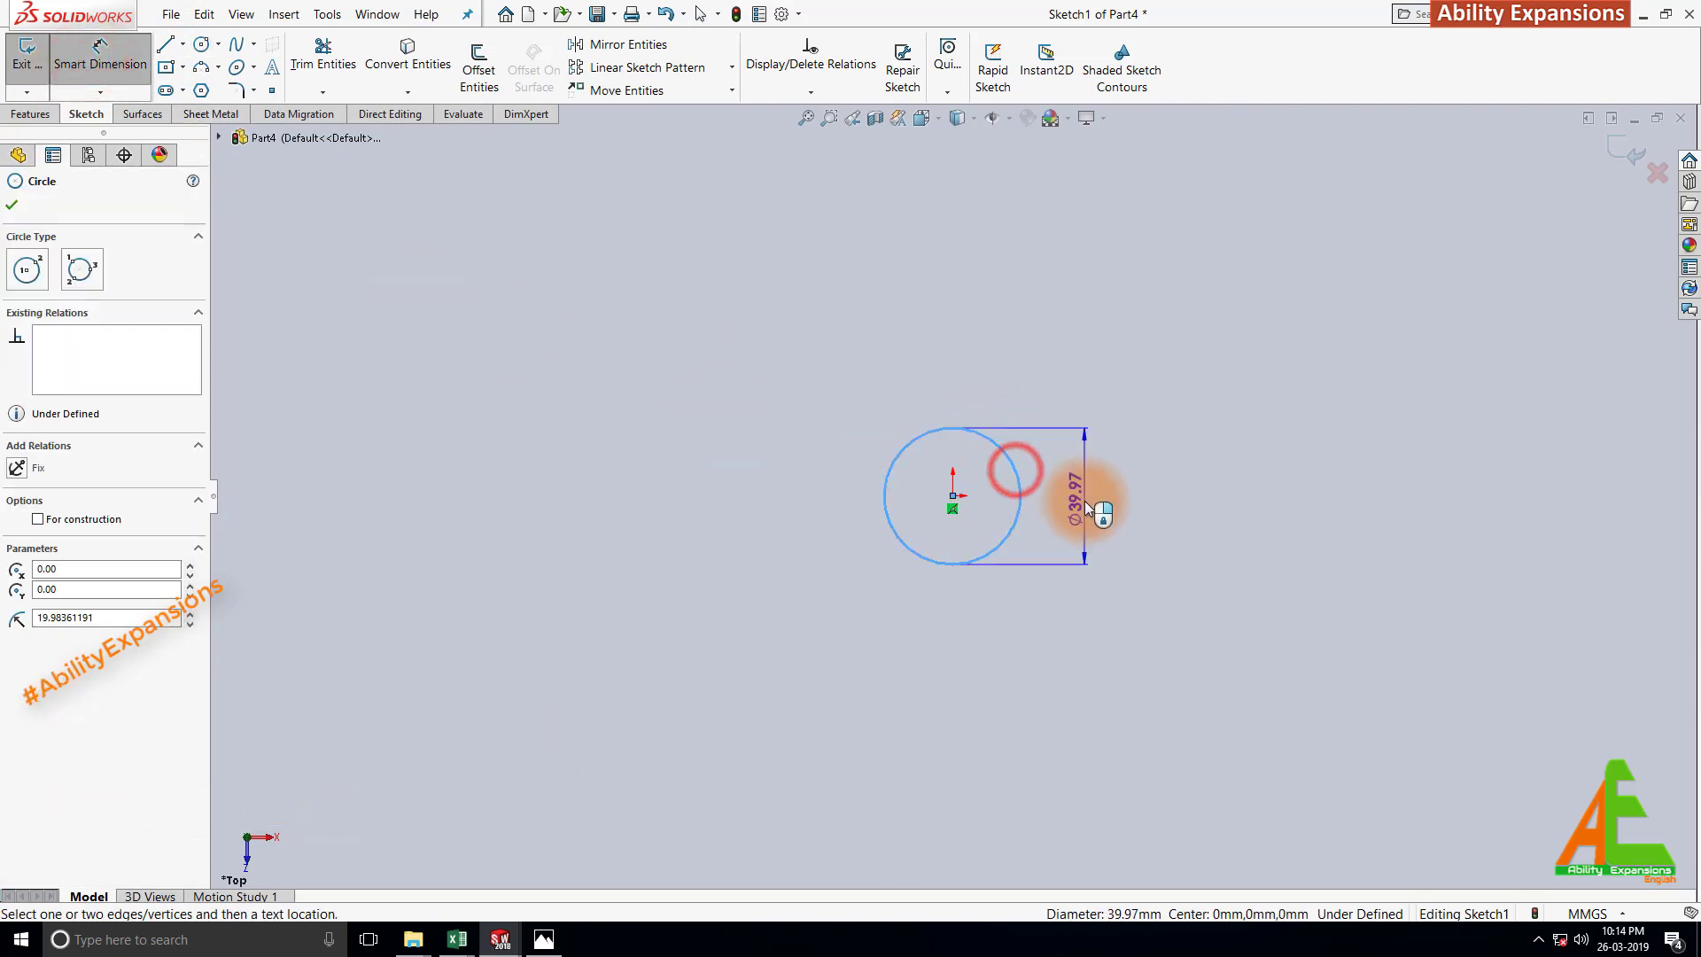
{"action": "left_click", "coordinate": [1087, 496]}
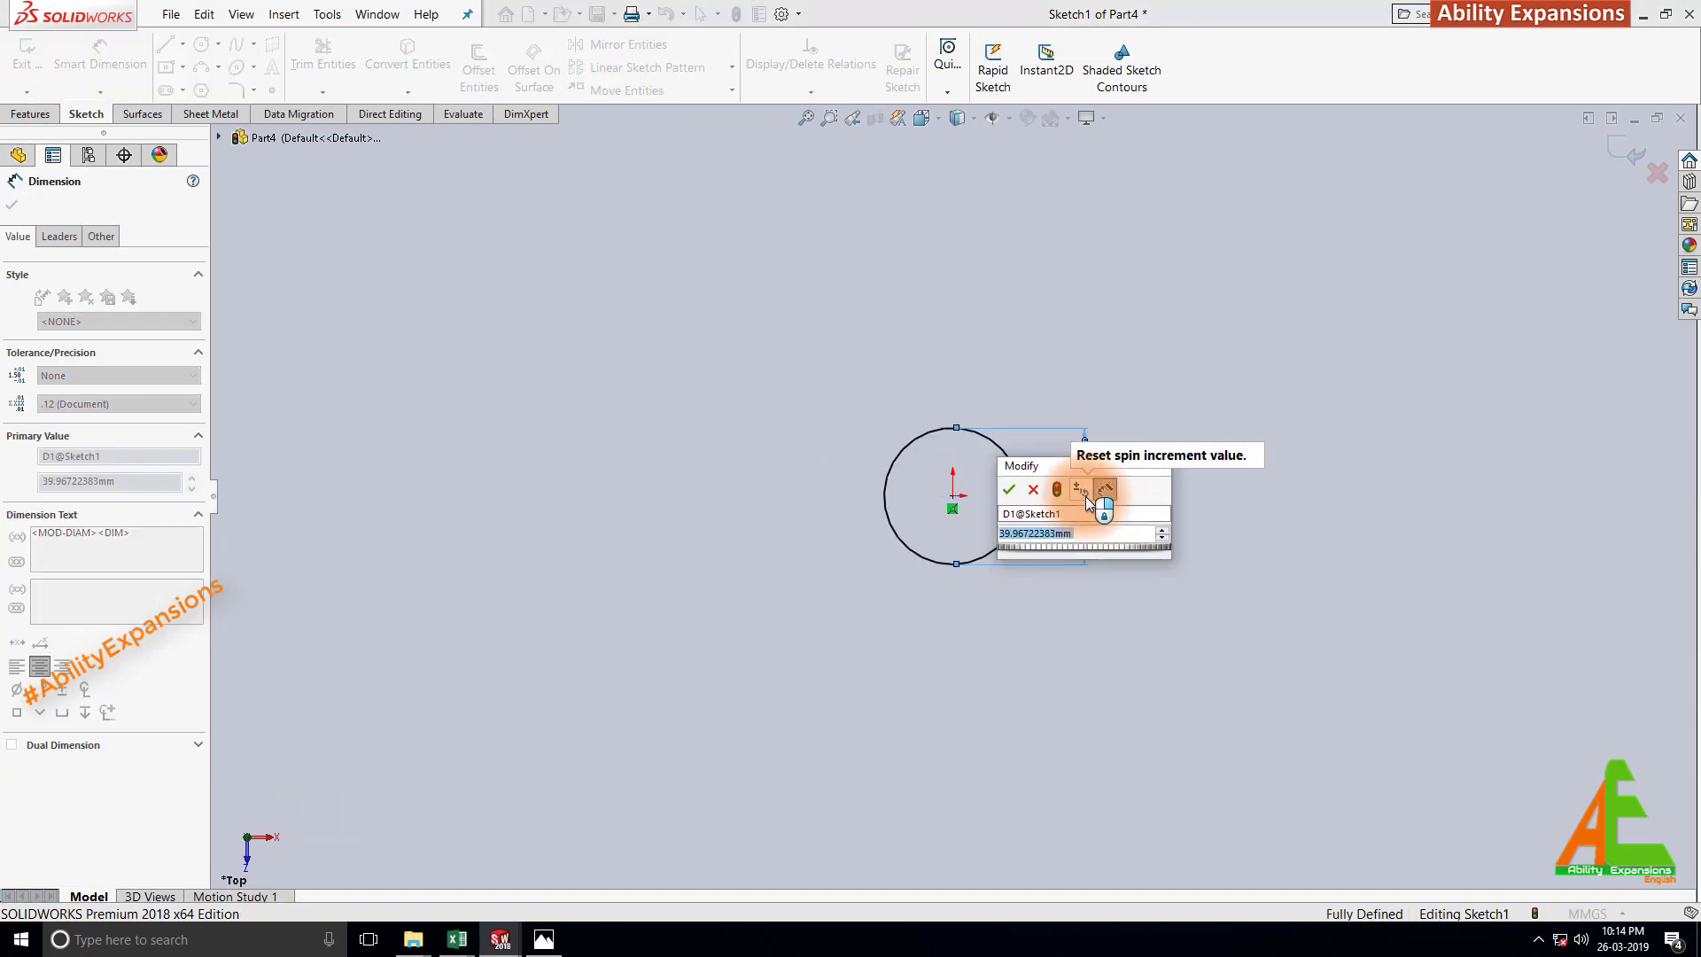
{"action": "type", "text": "25"}
{"action": "key", "text": "Return"}
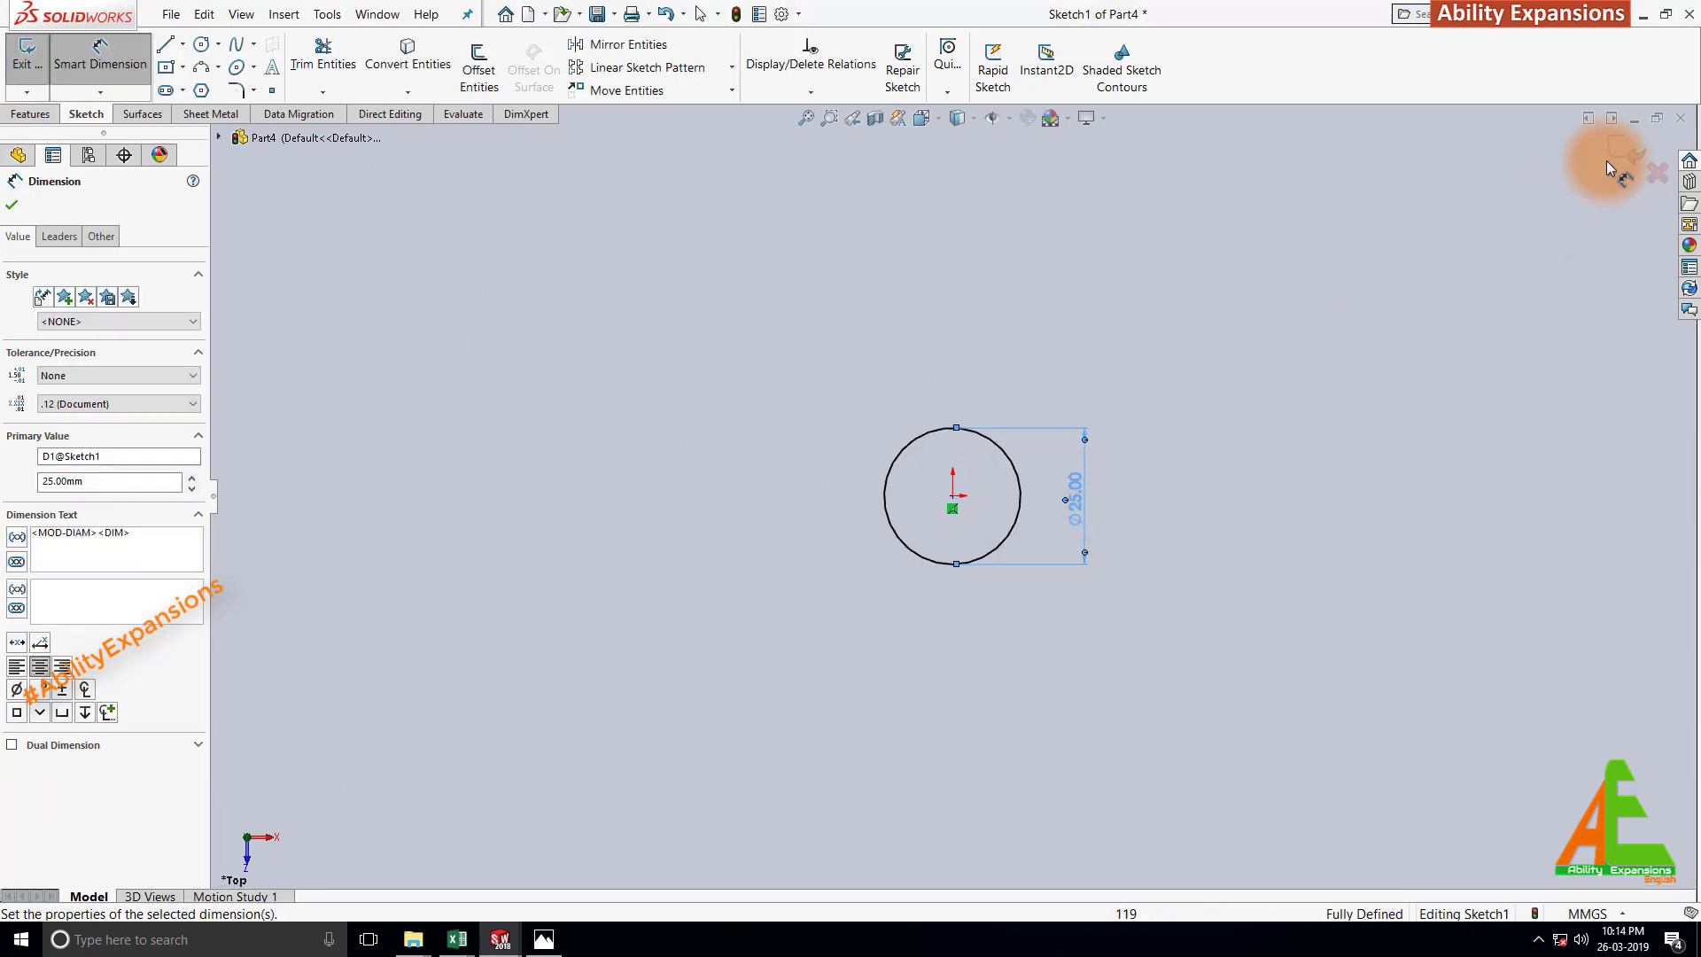
{"action": "left_click", "coordinate": [1624, 165]}
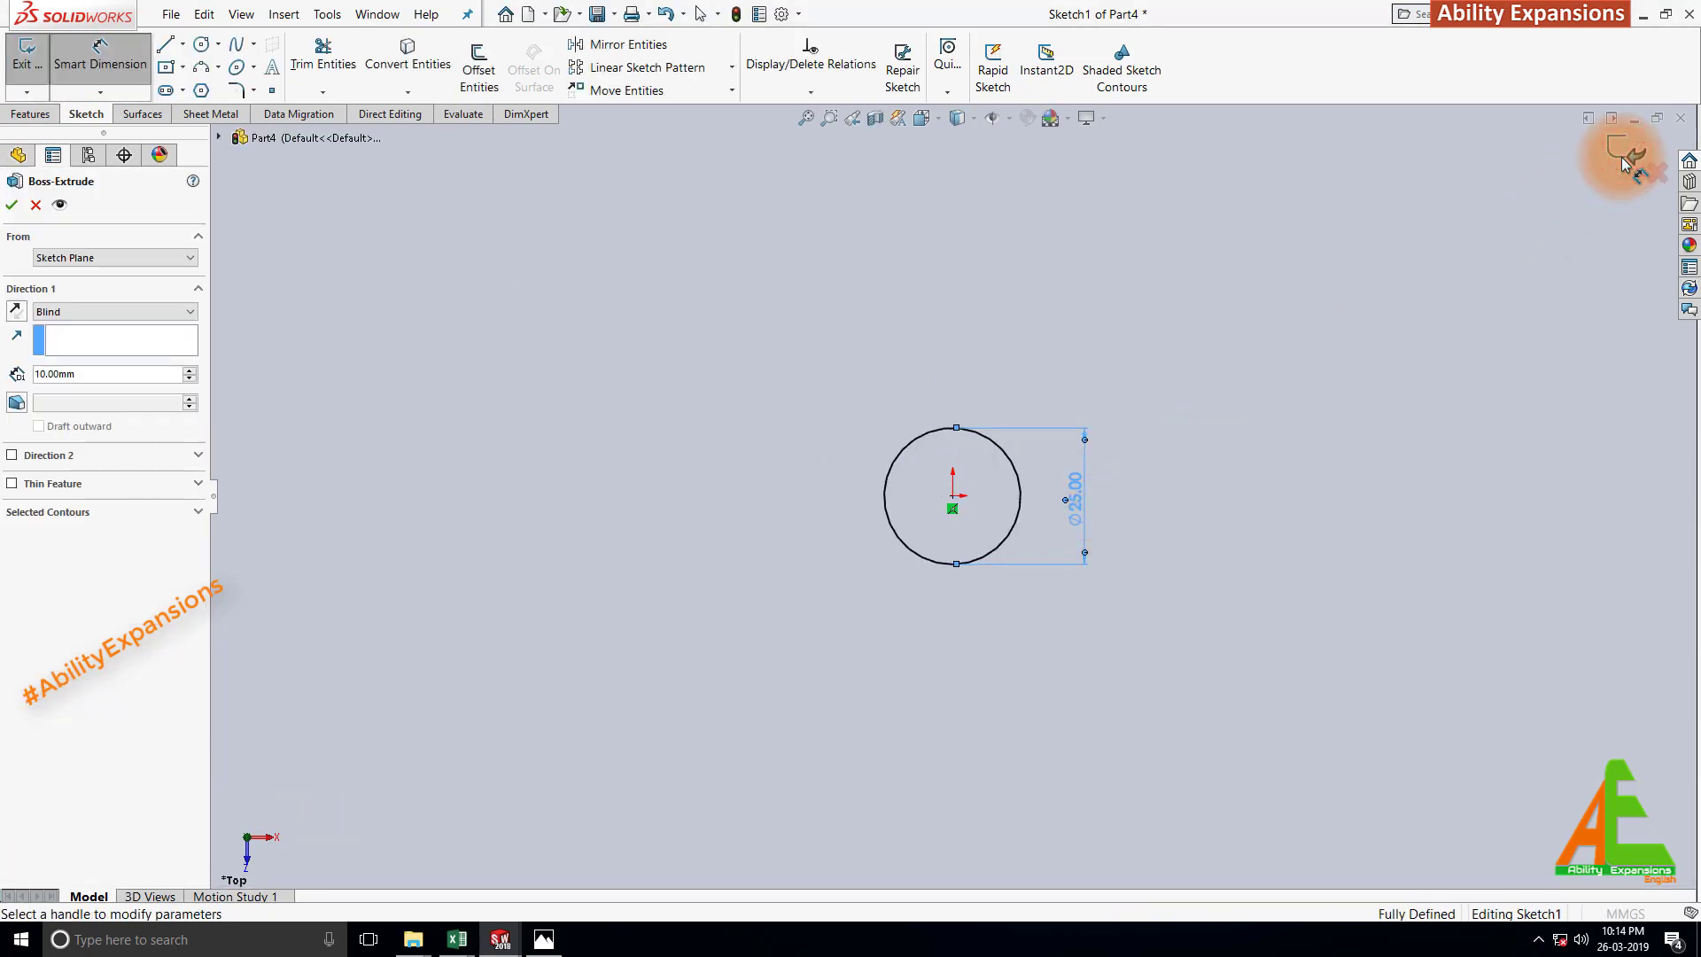
Set the Boss-Extrude depth to 78 mm and accept the Ø25 shaft cylinder.
{"action": "left_click", "coordinate": [104, 374]}
{"action": "type", "text": "78"}
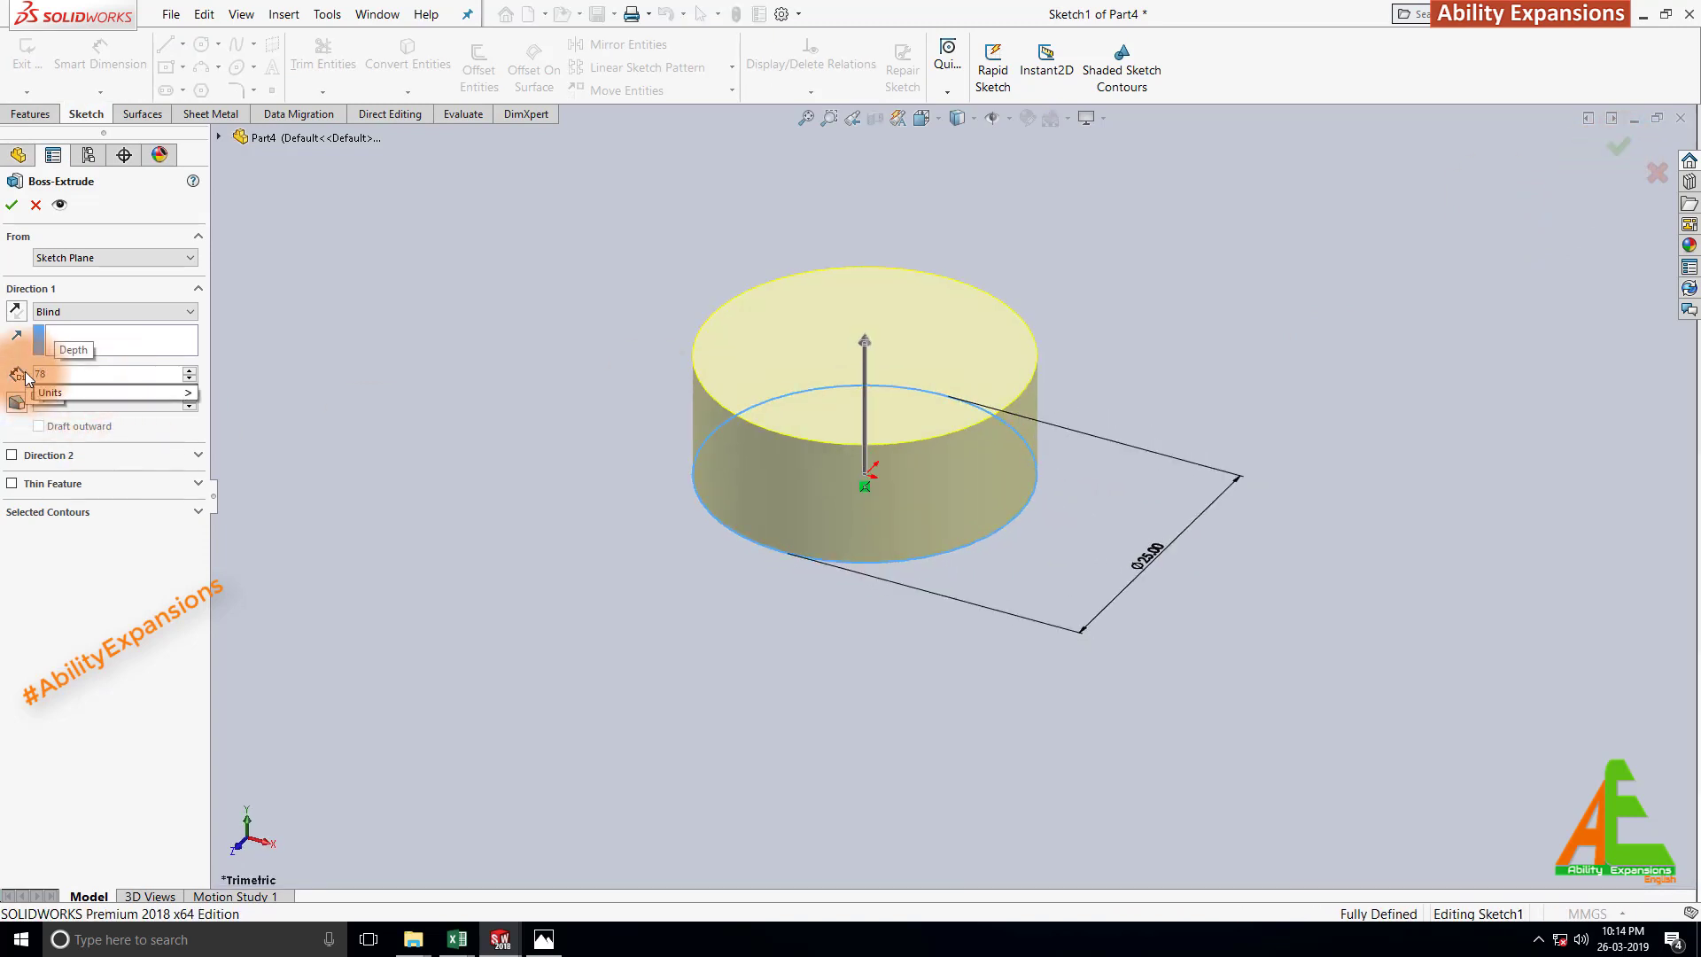
{"action": "key", "text": "Return"}
{"action": "key", "text": "f"}
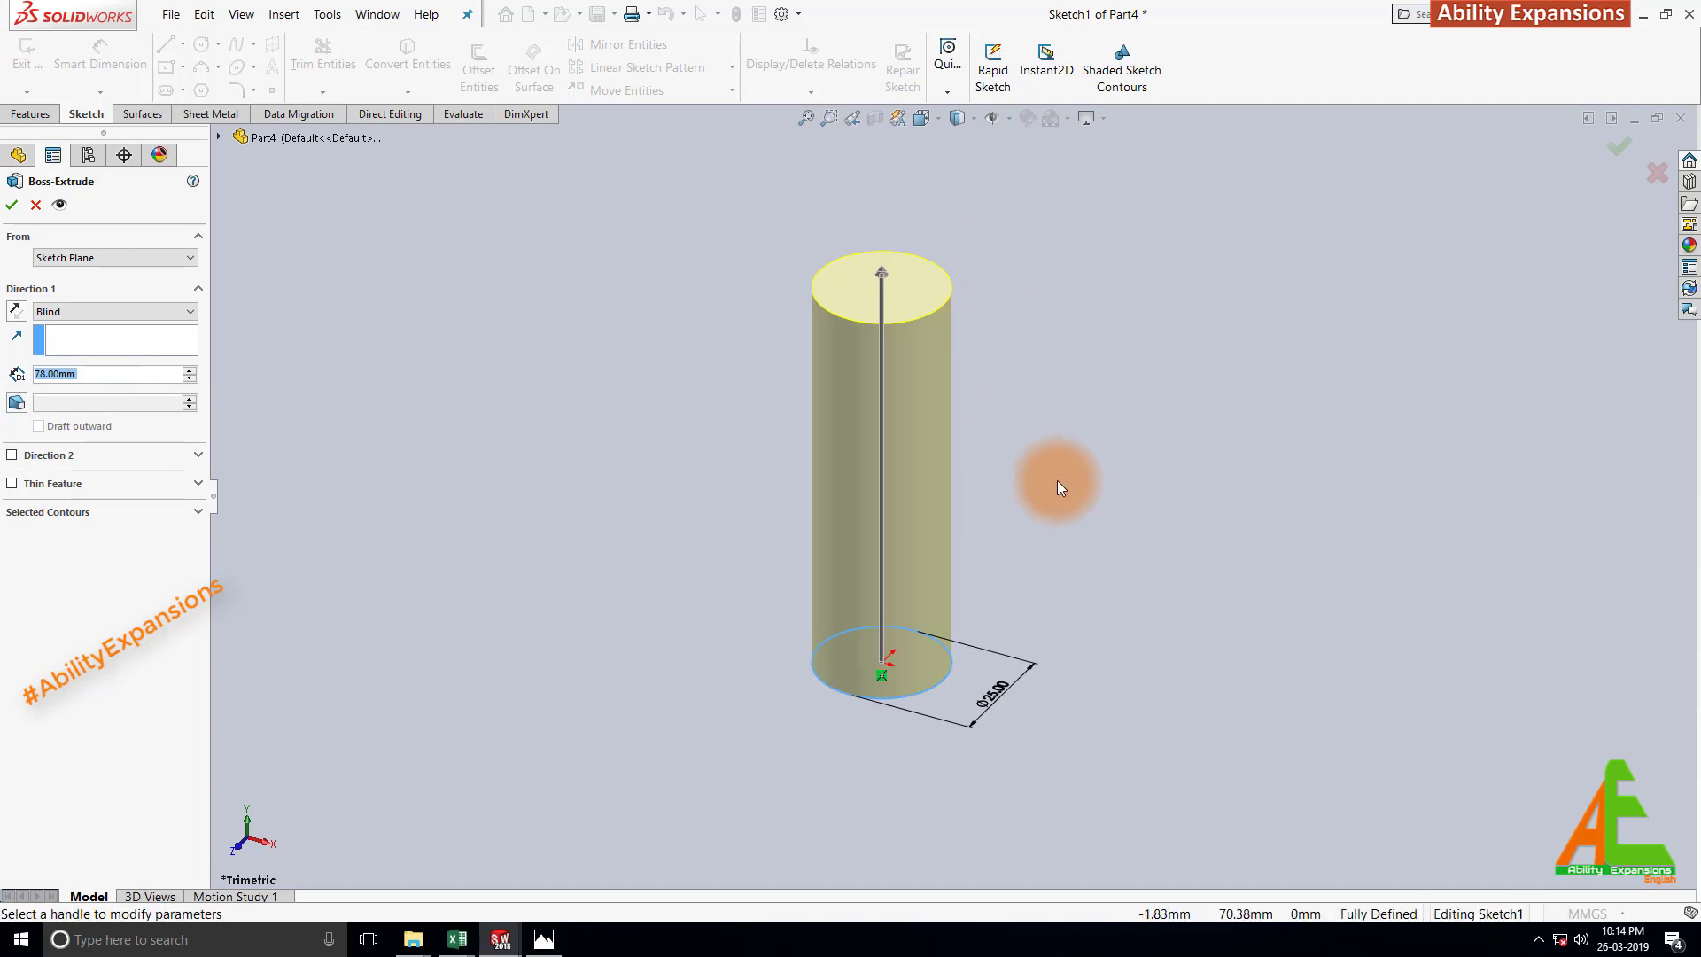
{"action": "left_click", "coordinate": [12, 205]}
{"action": "left_click", "coordinate": [615, 390]}
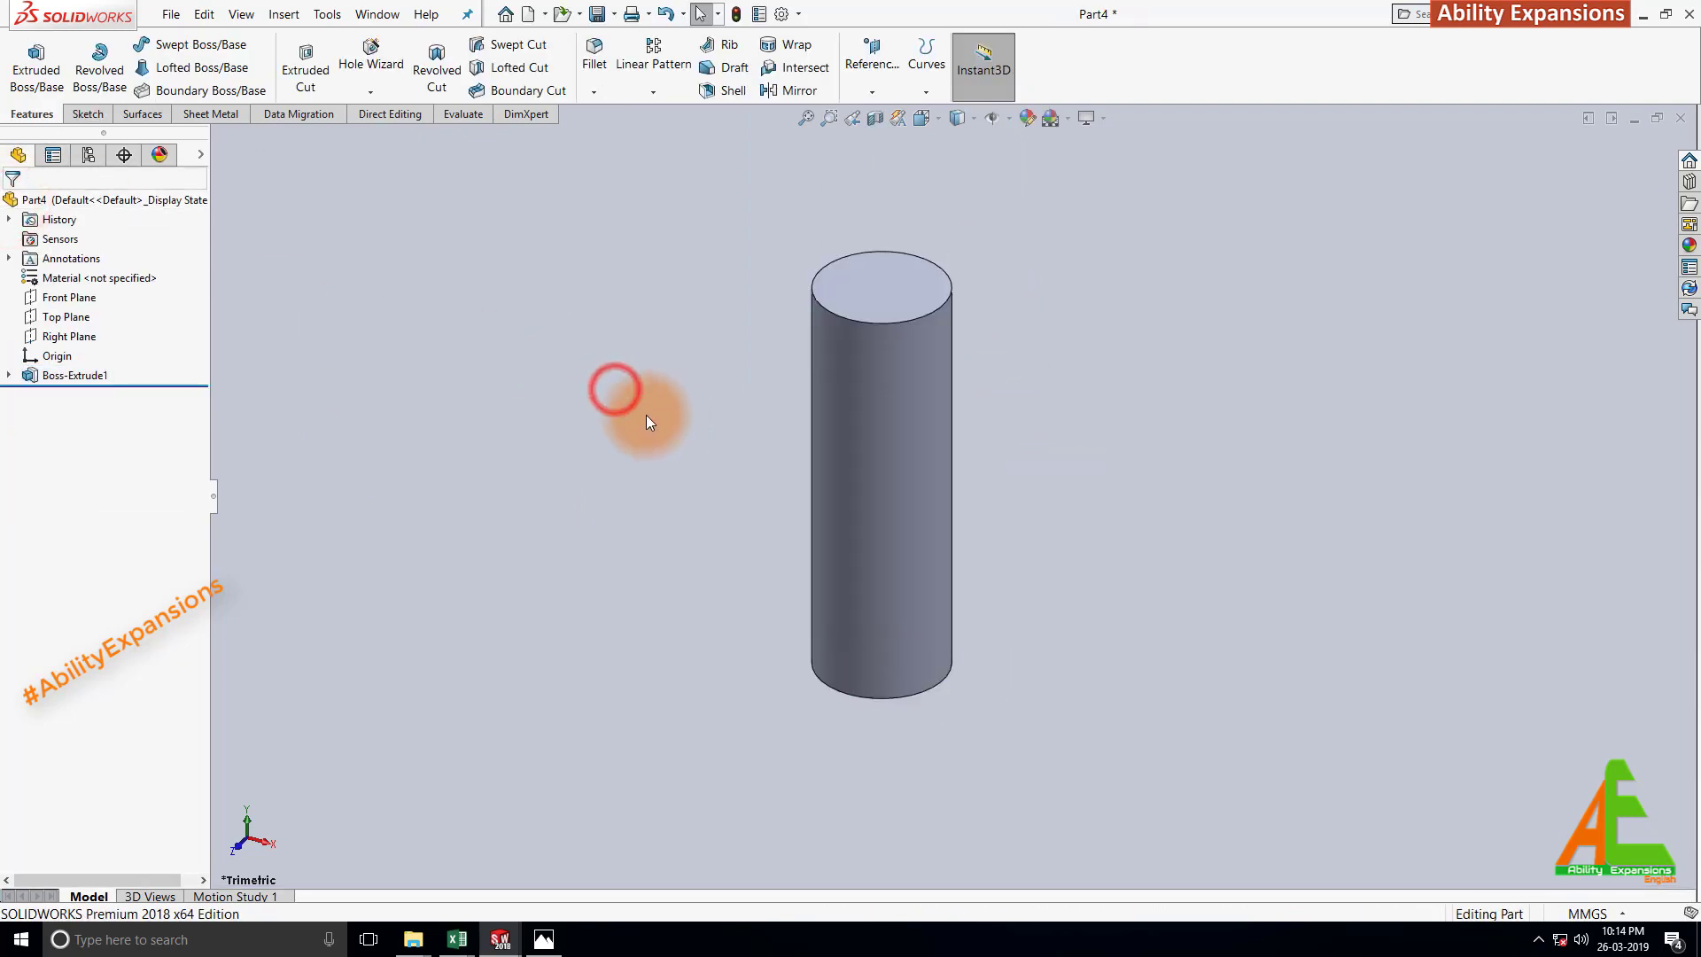
{"action": "left_click", "coordinate": [544, 940]}
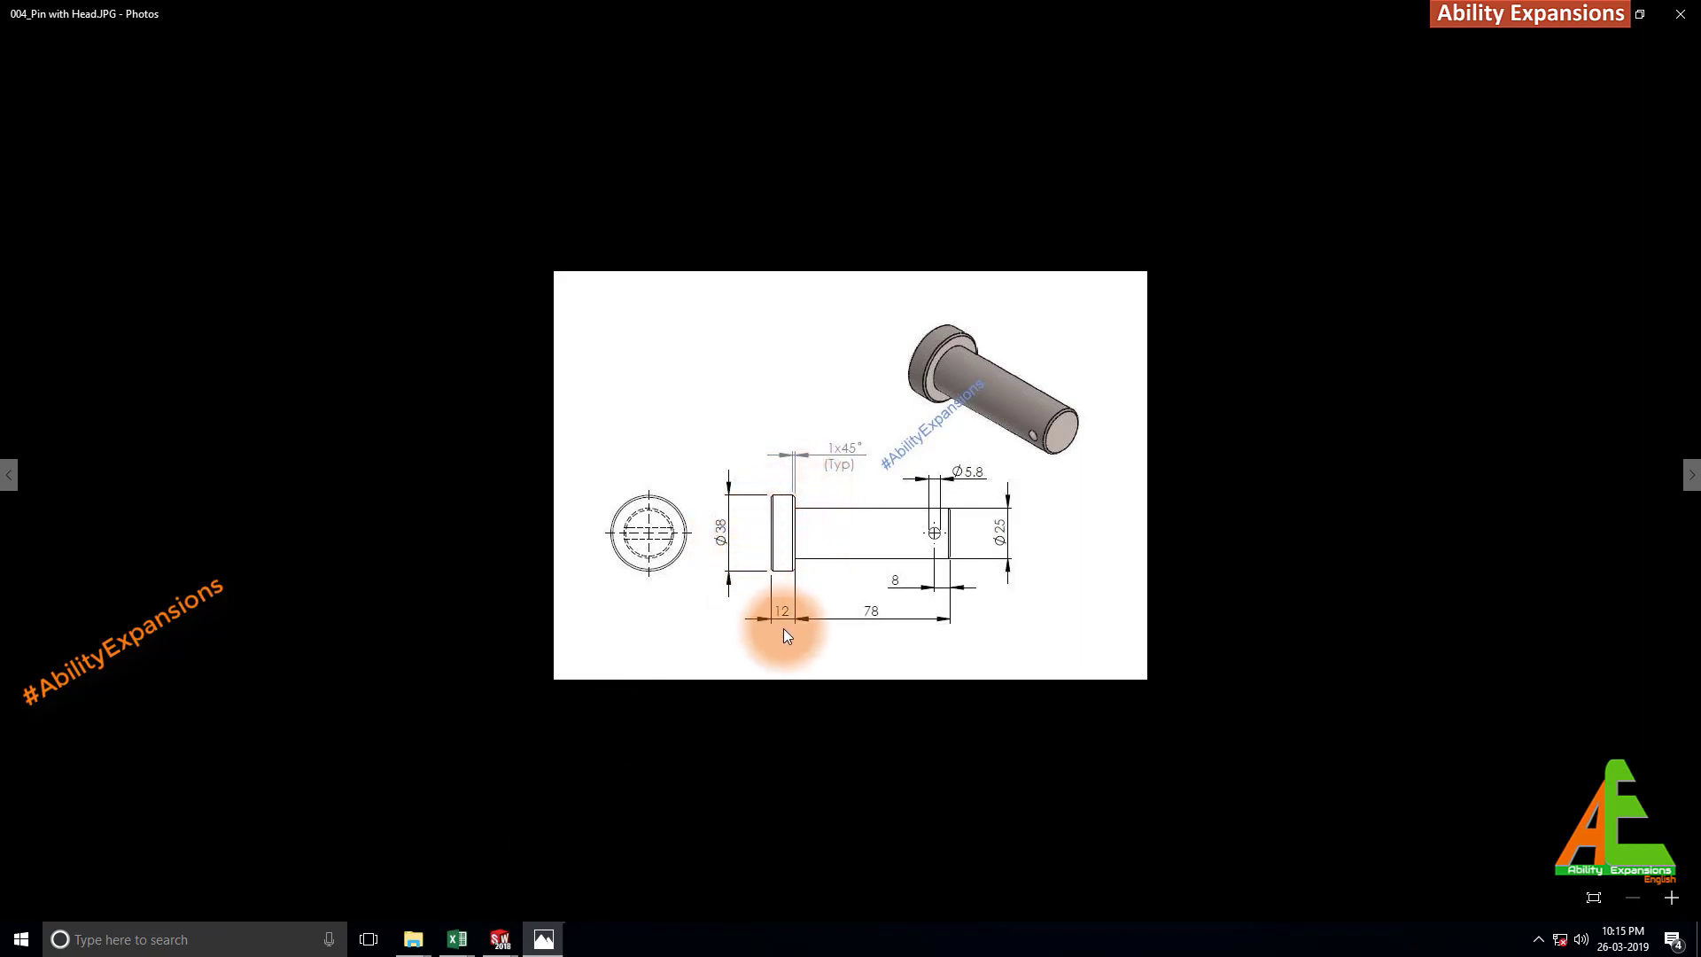
{"action": "left_click", "coordinate": [544, 939]}
Sketch a Ø38 mm circle centred on the cylinder's top face.
{"action": "left_click", "coordinate": [900, 288]}
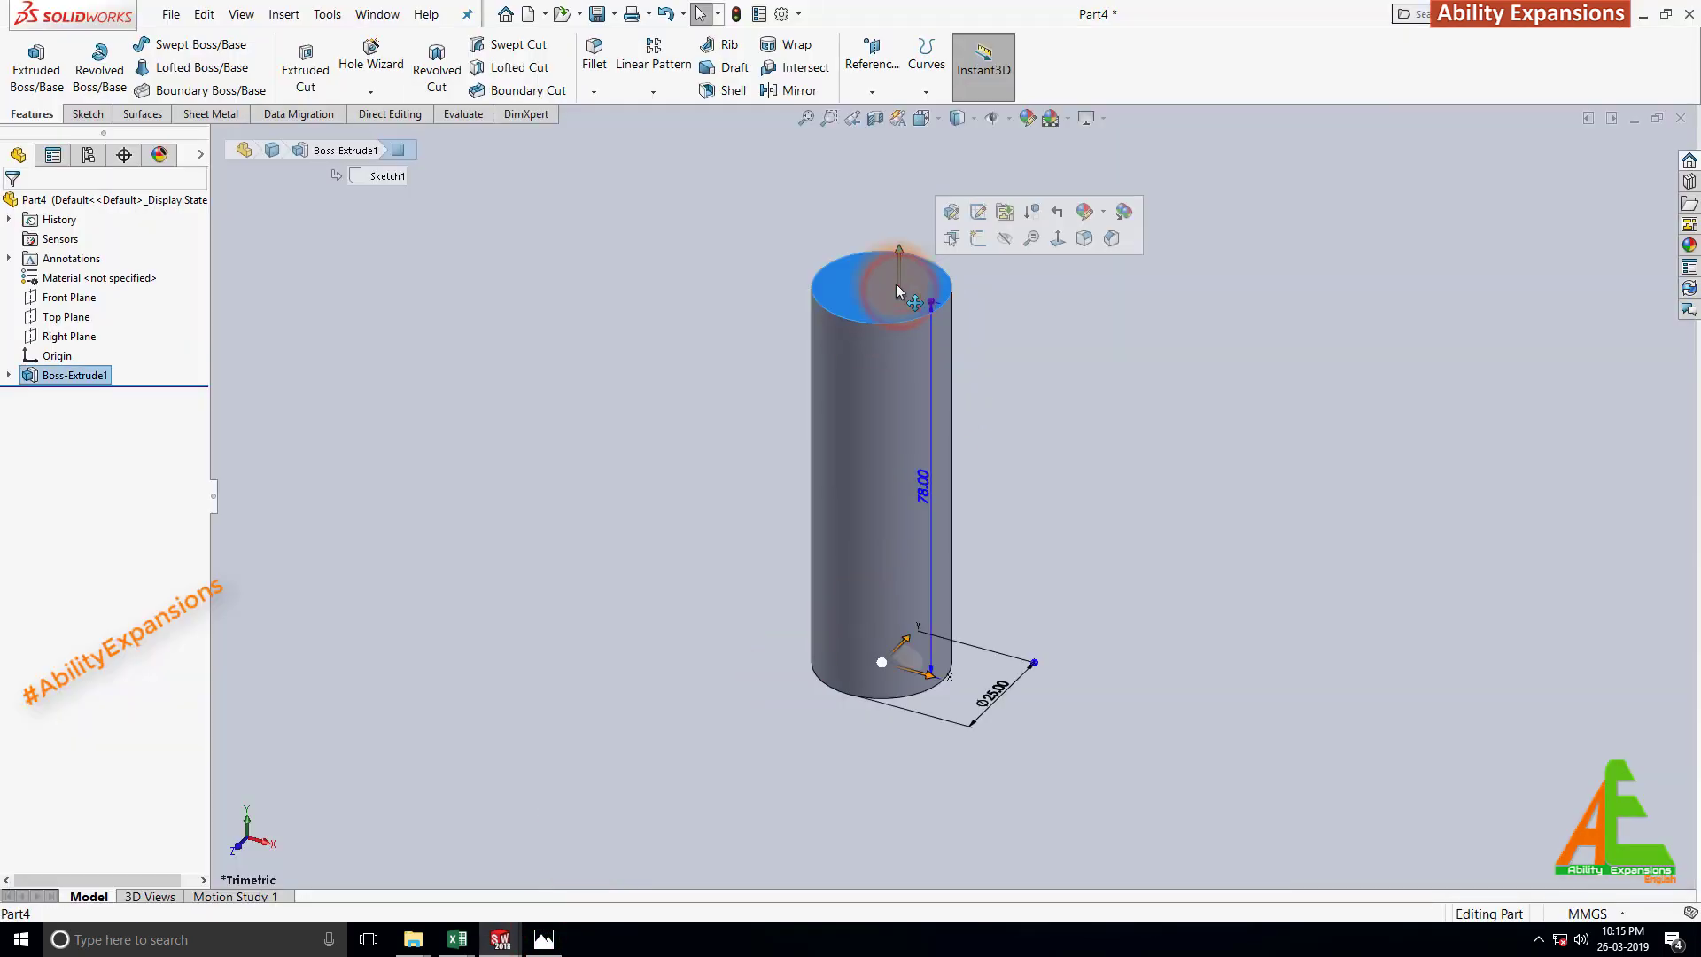
{"action": "left_click", "coordinate": [35, 60]}
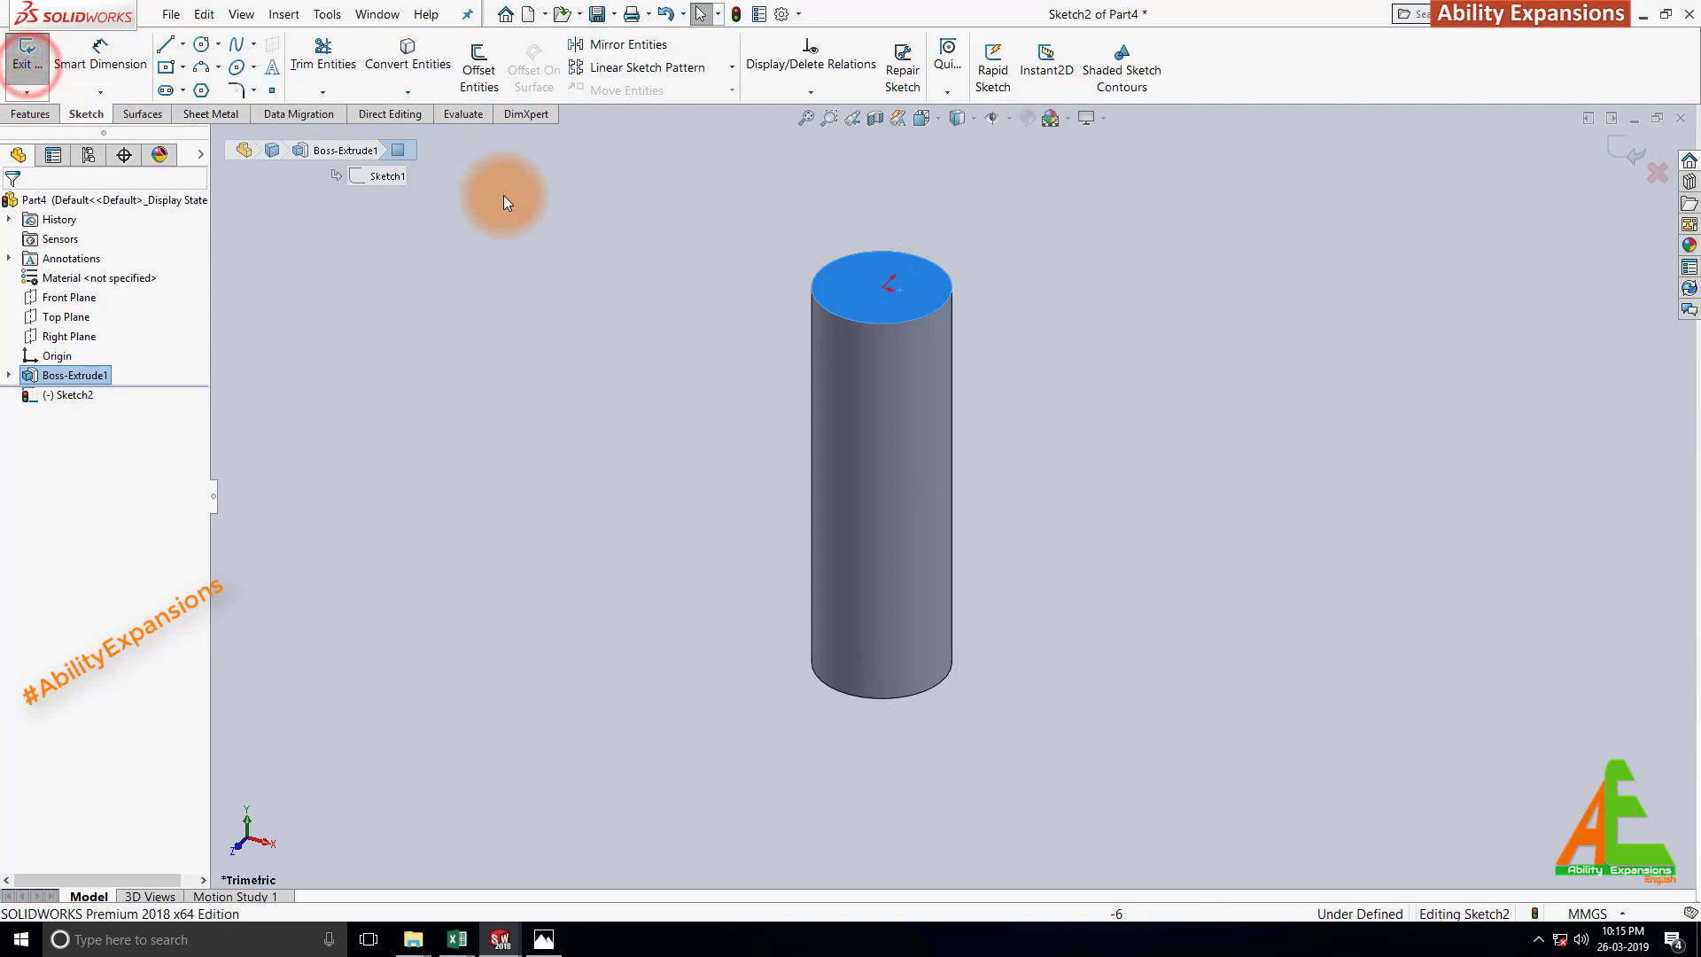
{"action": "left_click", "coordinate": [200, 46]}
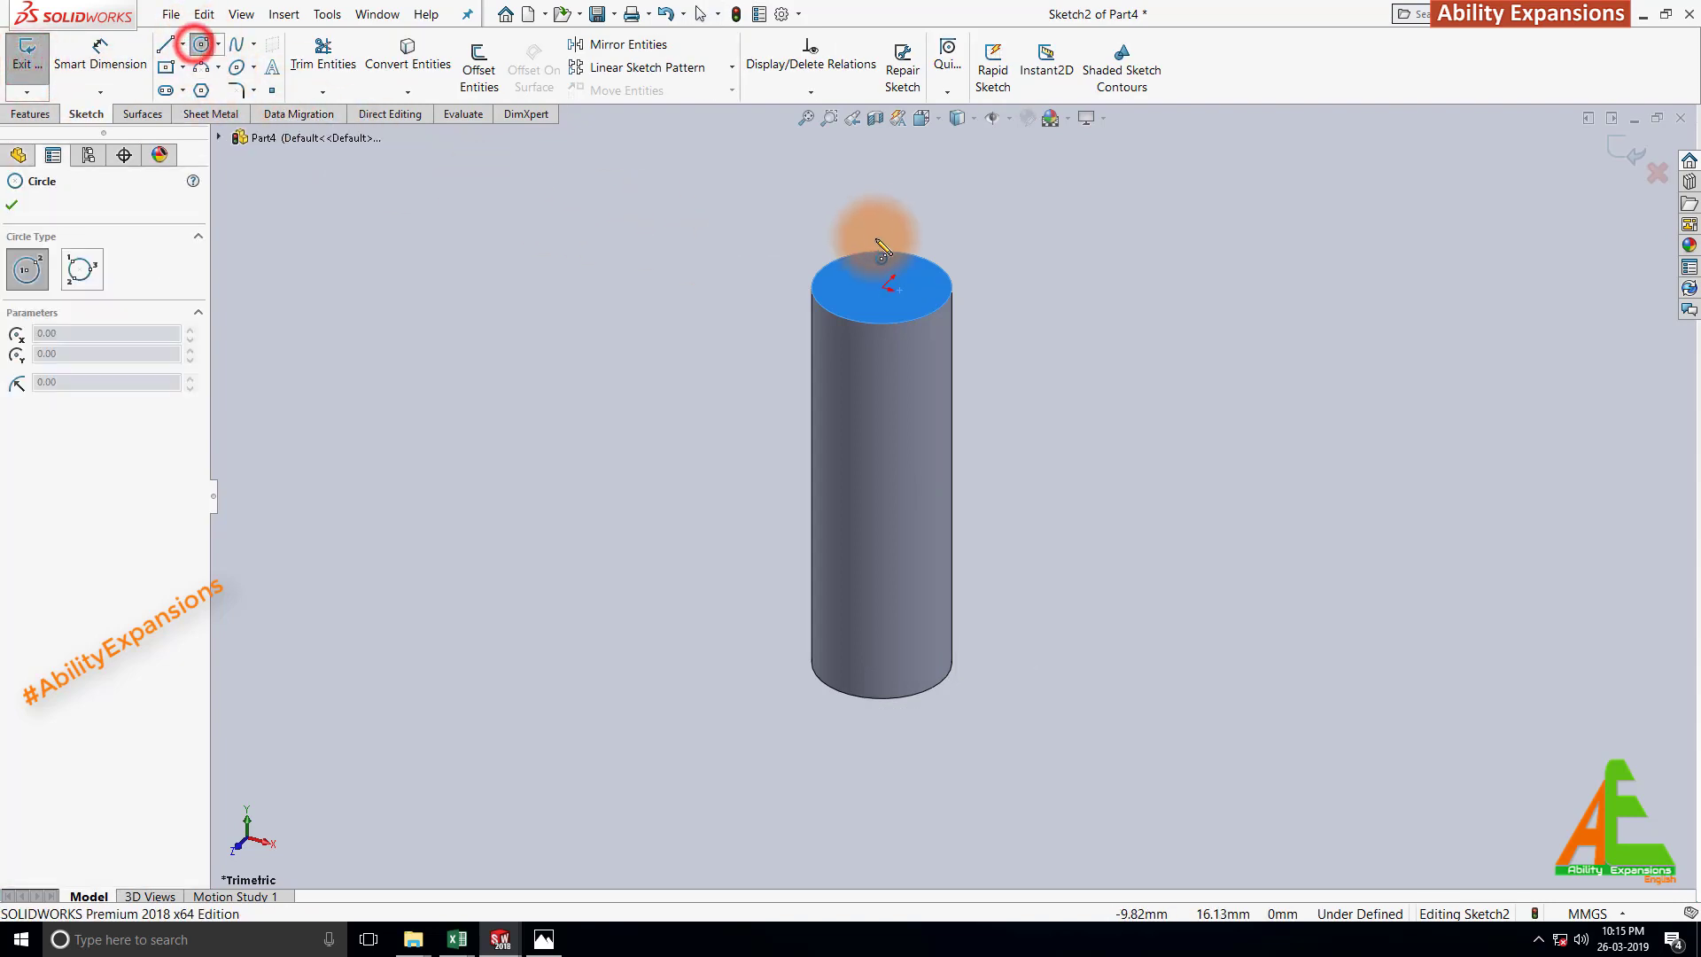
{"action": "left_click", "coordinate": [883, 288]}
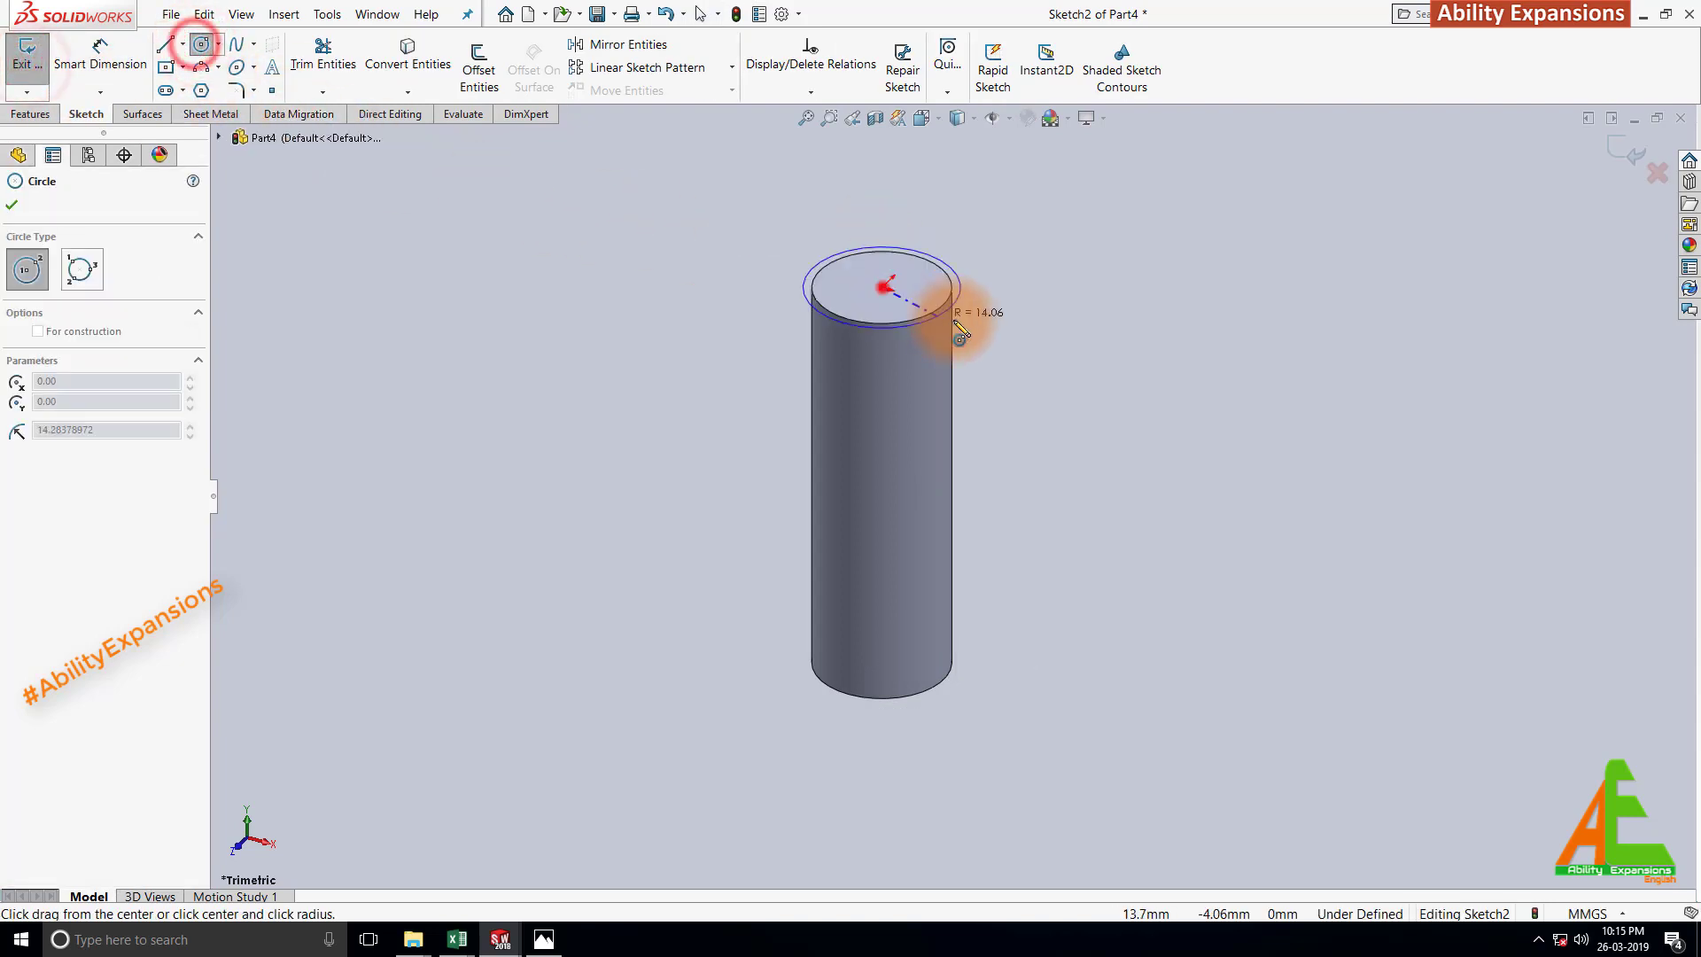
{"action": "left_click", "coordinate": [1002, 285]}
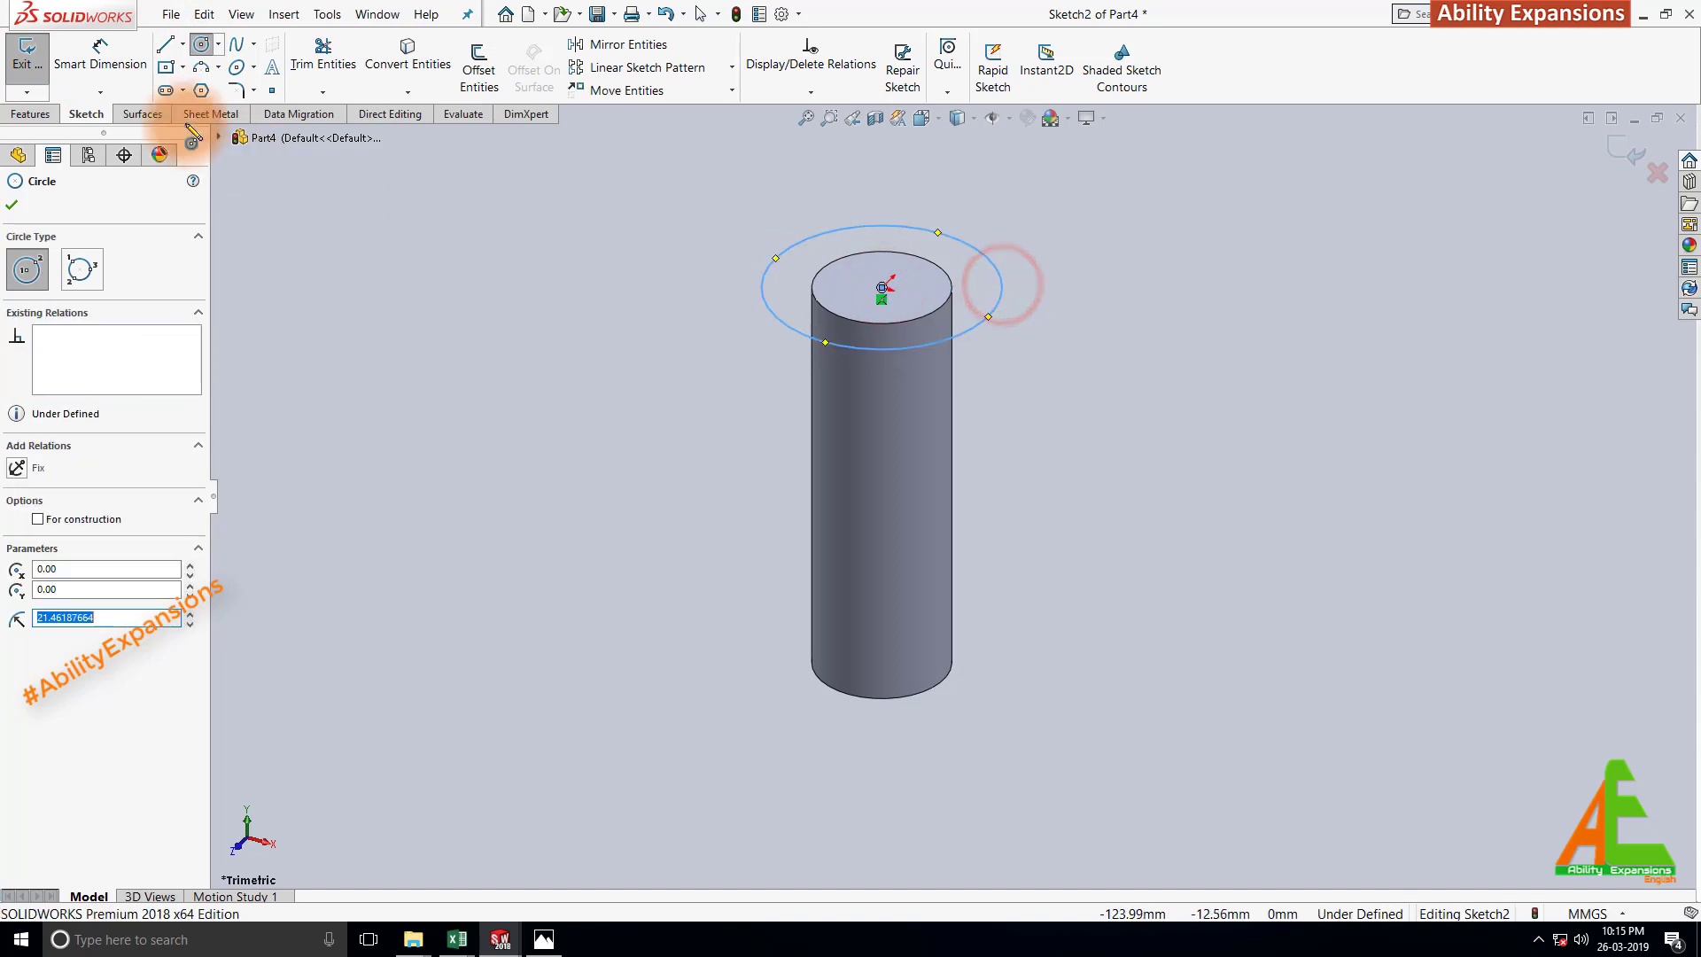
{"action": "left_click", "coordinate": [101, 54]}
{"action": "left_click", "coordinate": [1003, 276]}
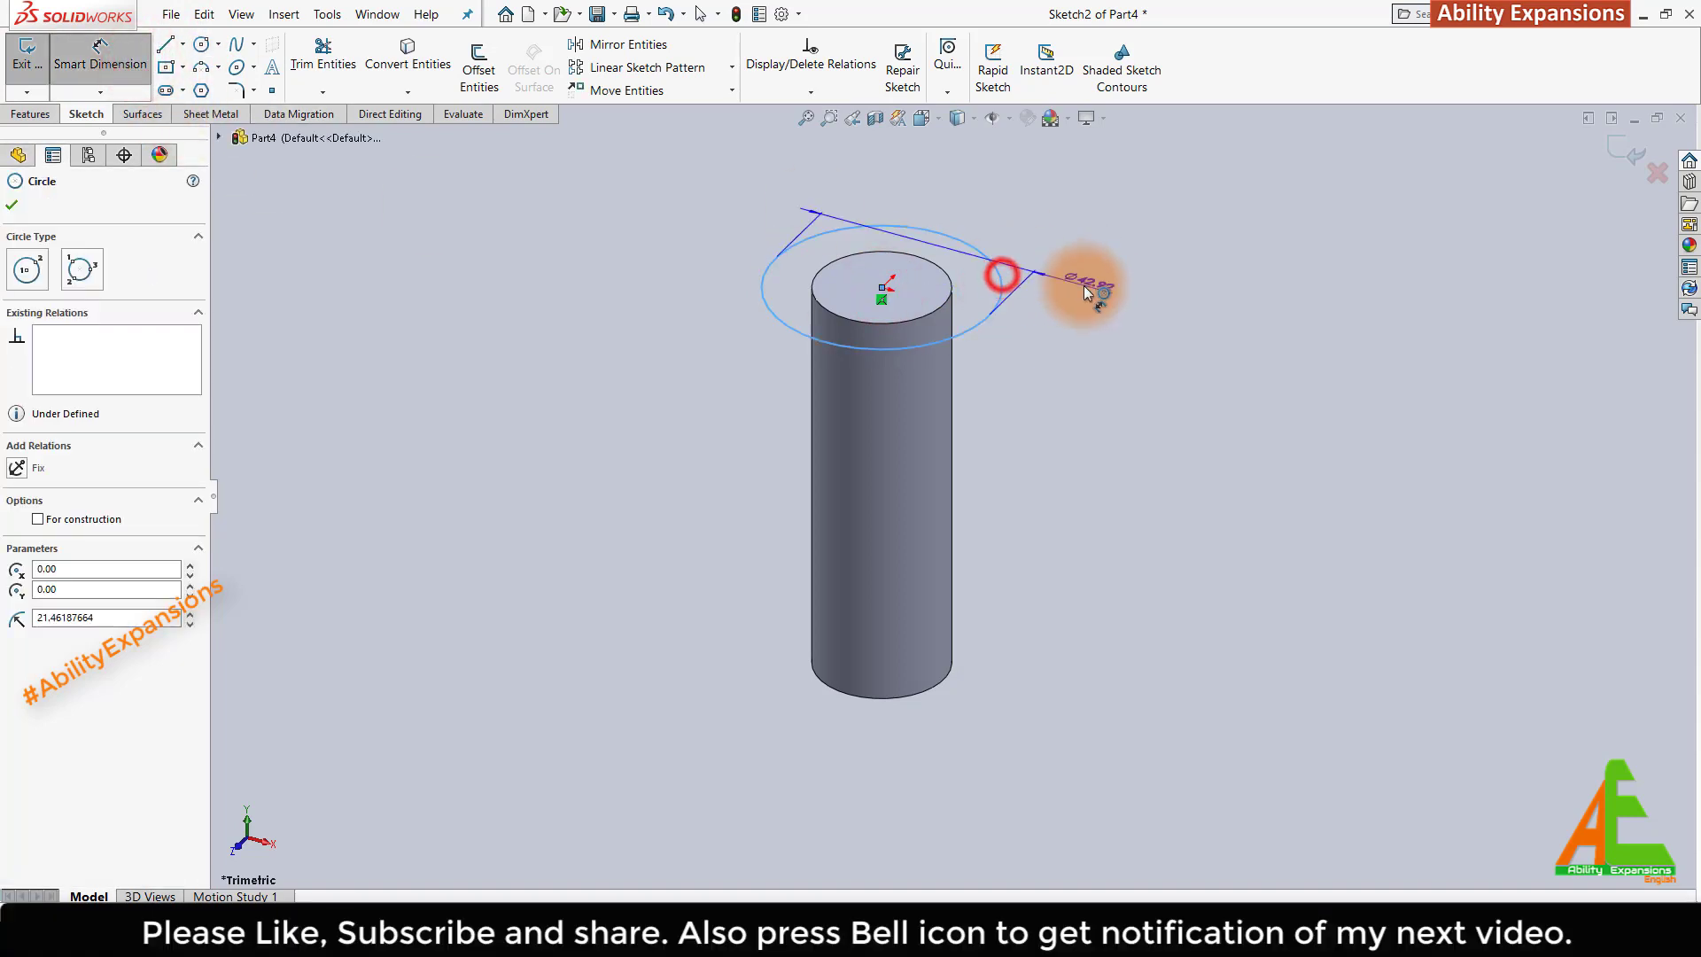
{"action": "left_click", "coordinate": [1108, 266]}
{"action": "type", "text": "38"}
{"action": "key", "text": "Return"}
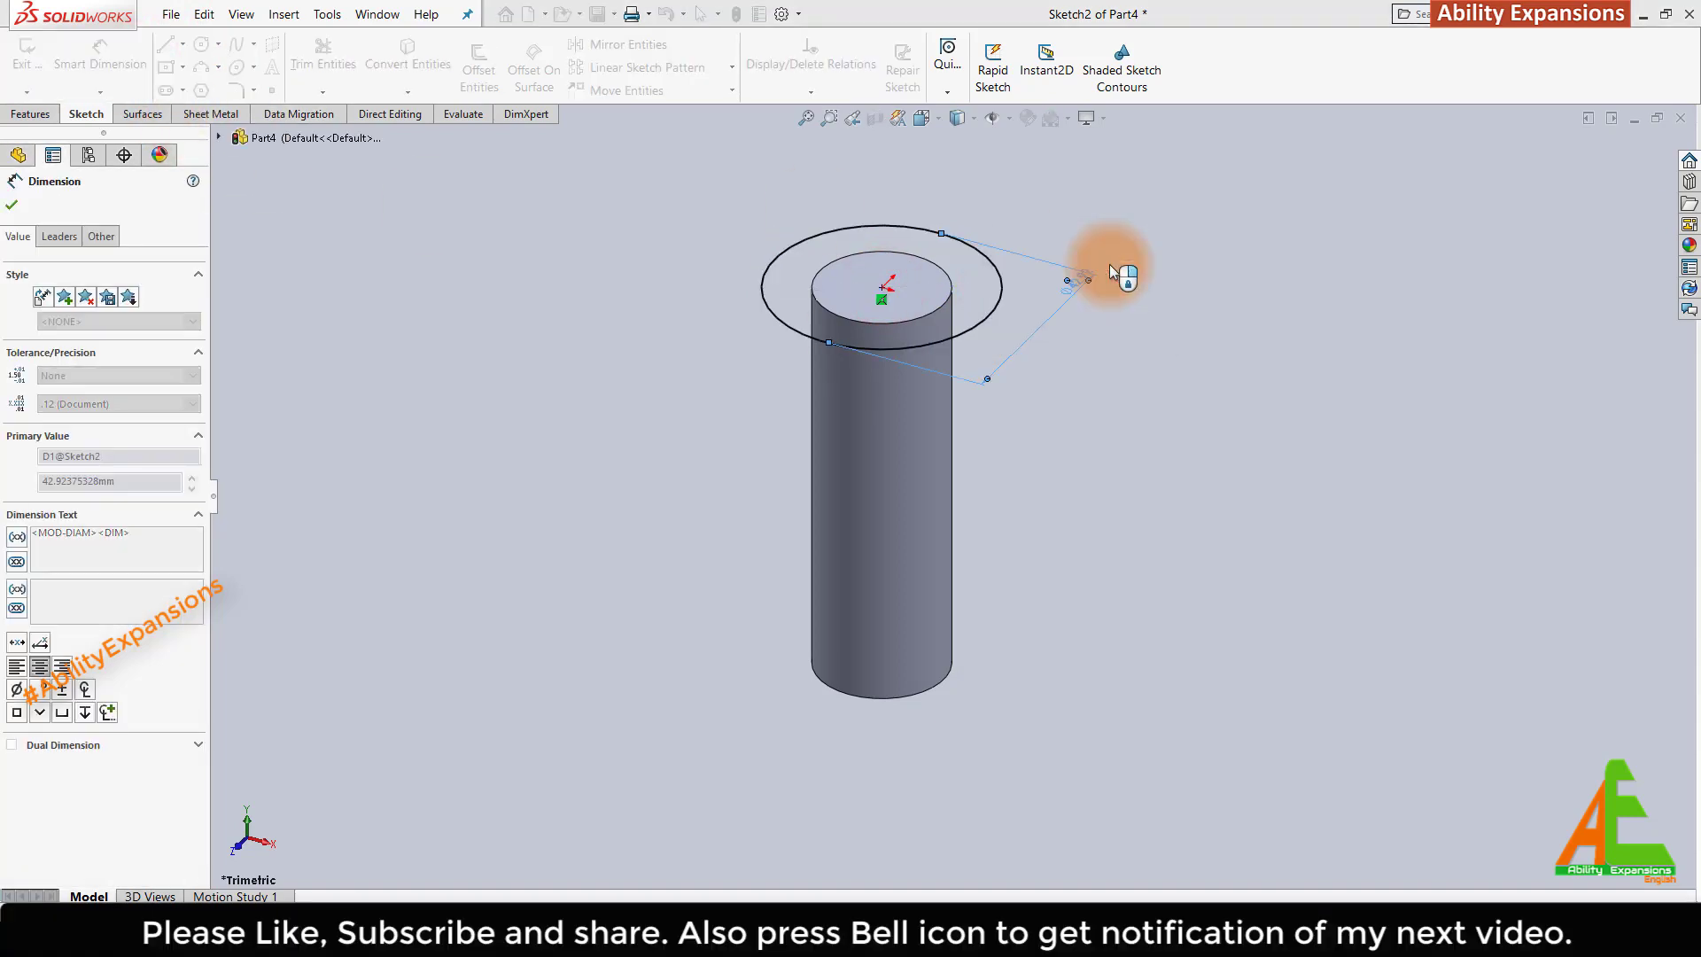
{"action": "left_click", "coordinate": [1620, 154]}
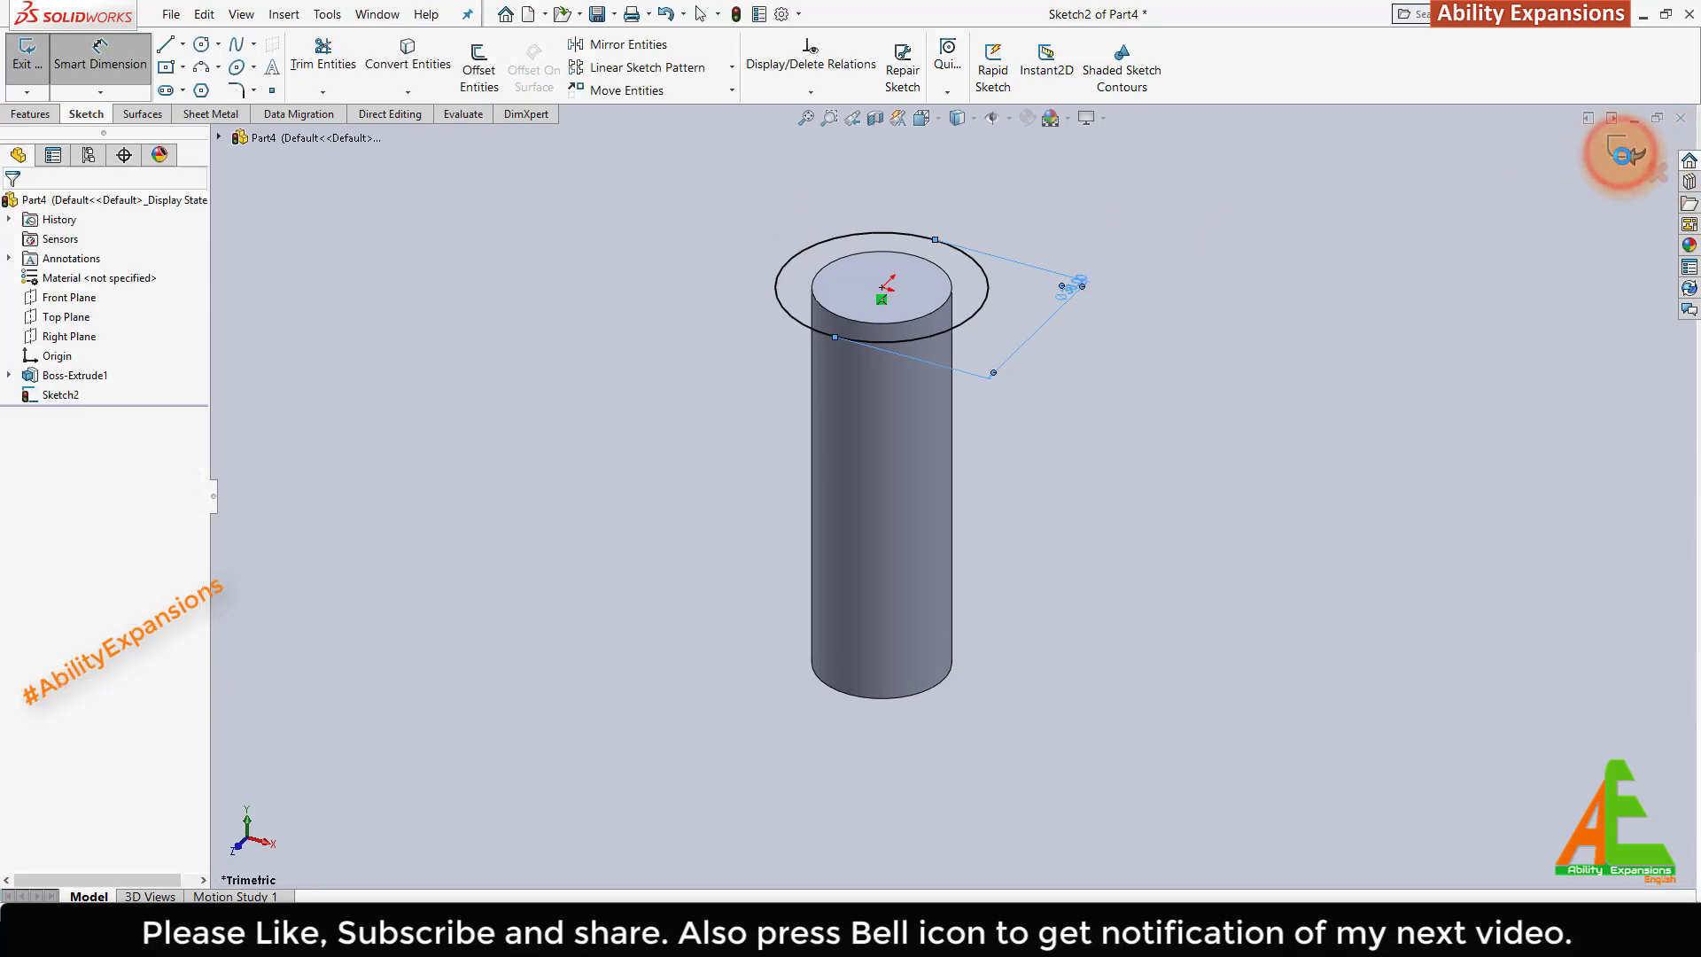
Extrude the head sketch 12 mm as Boss-Extrude2.
{"action": "key", "text": "e"}
{"action": "left_click", "coordinate": [88, 372]}
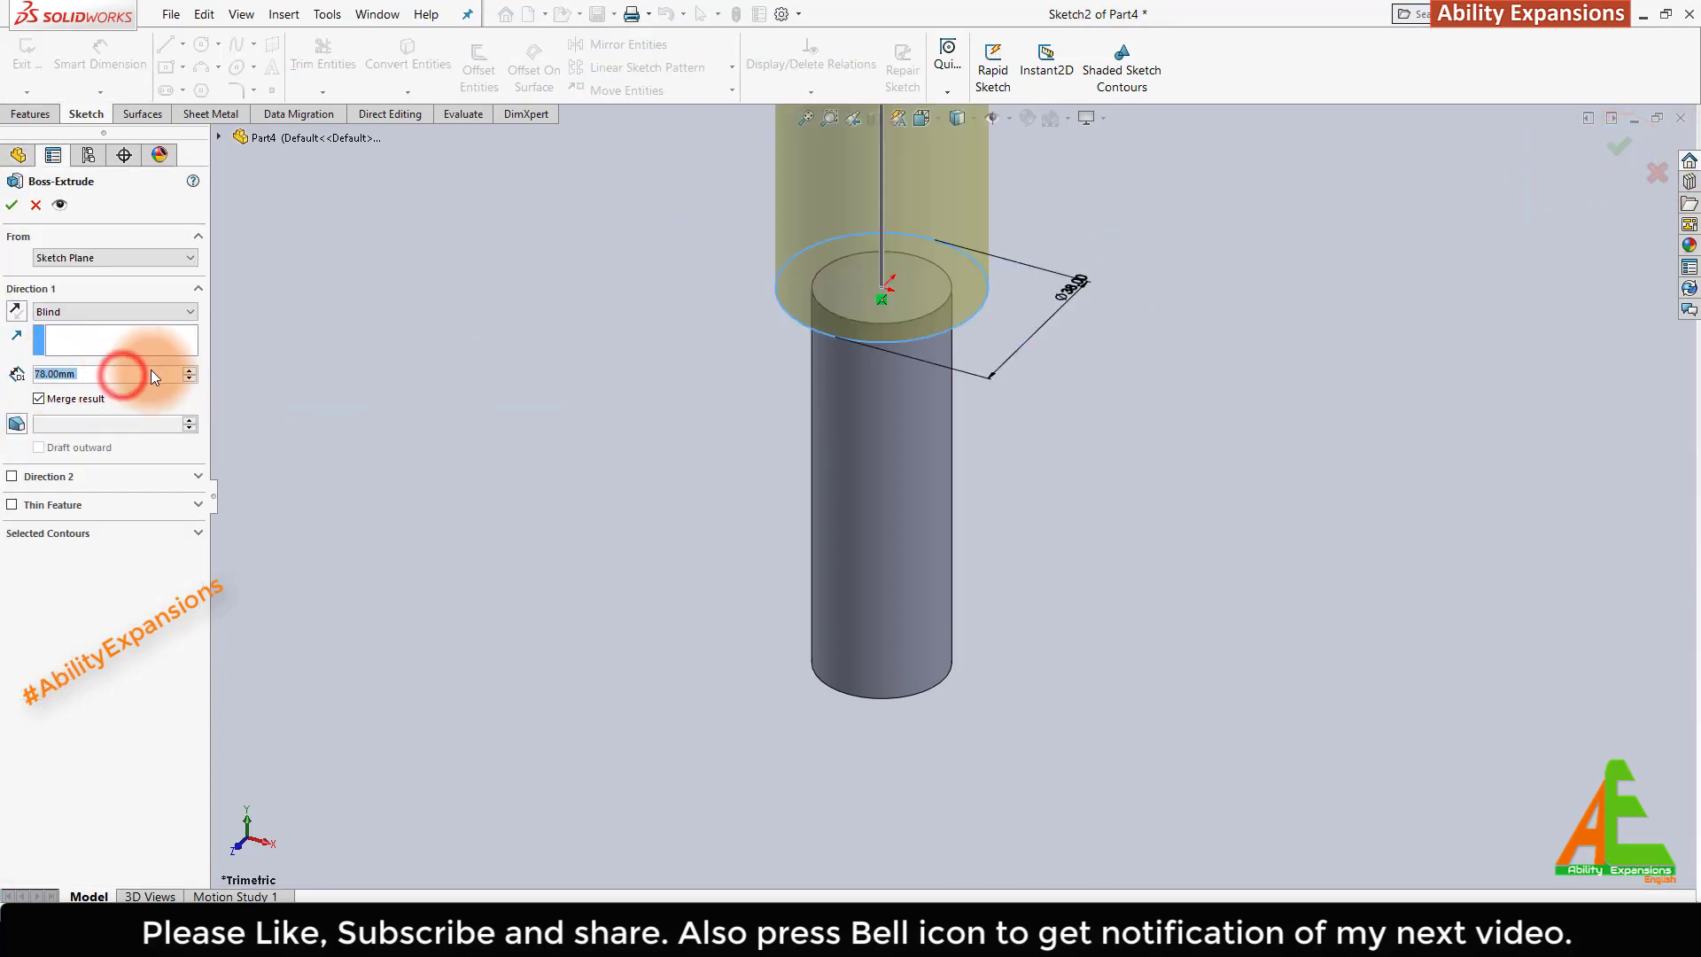
{"action": "type", "text": "12"}
{"action": "key", "text": "Return"}
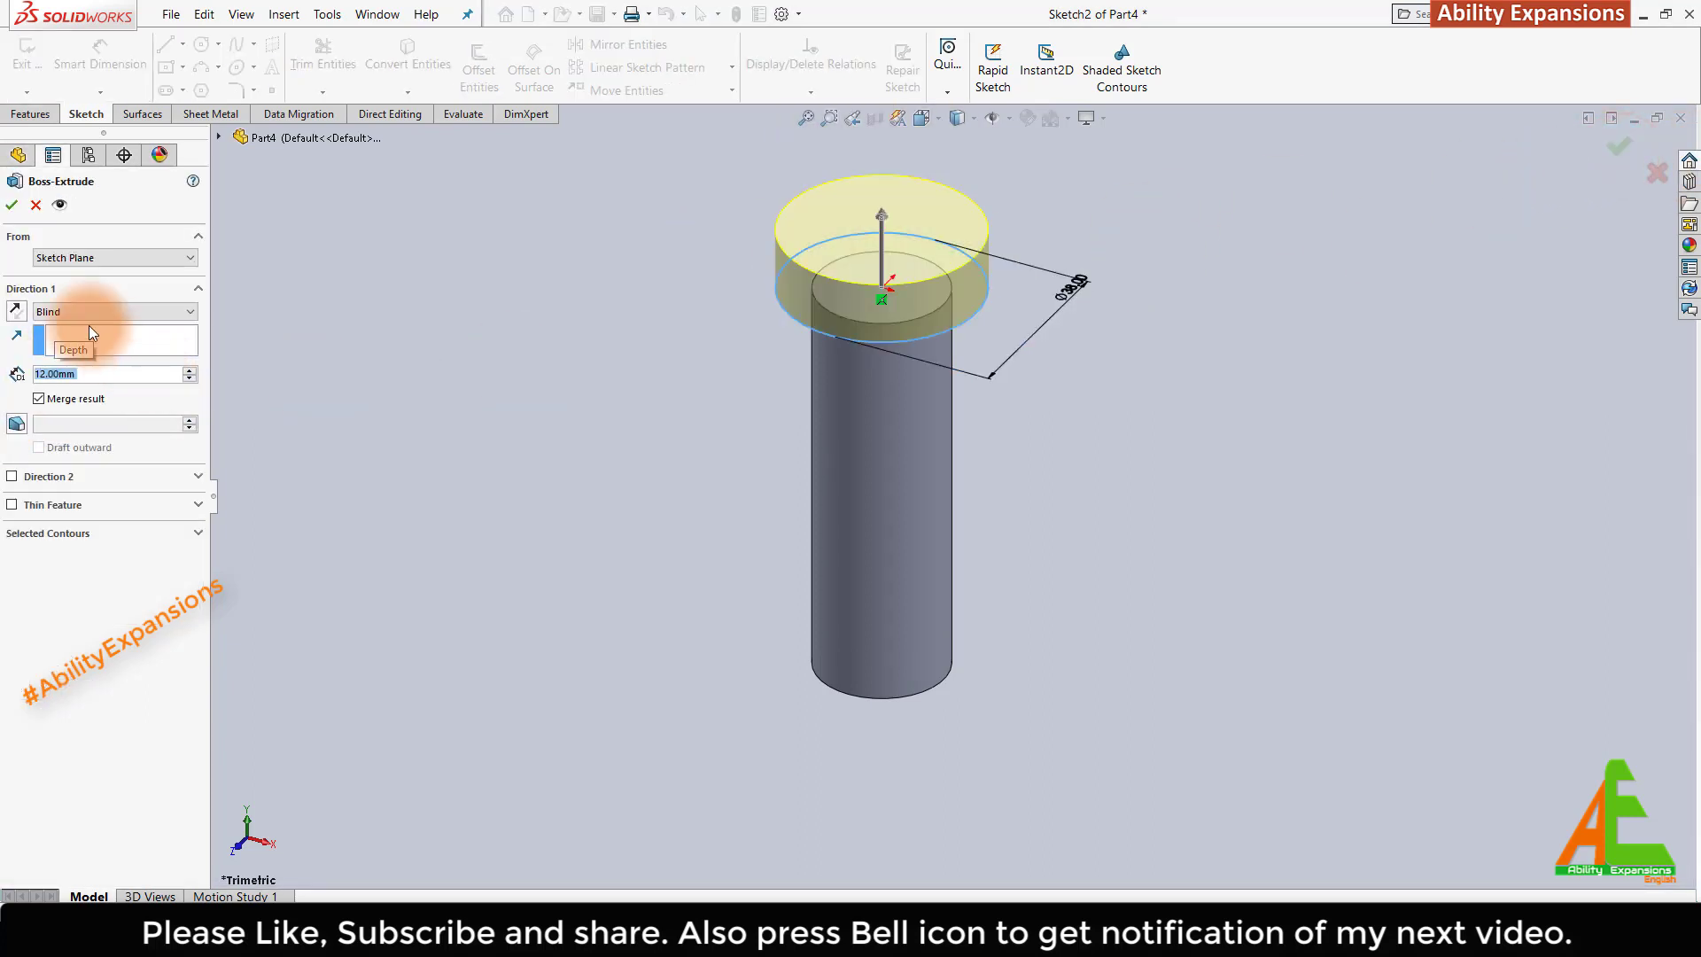
{"action": "left_click", "coordinate": [12, 207]}
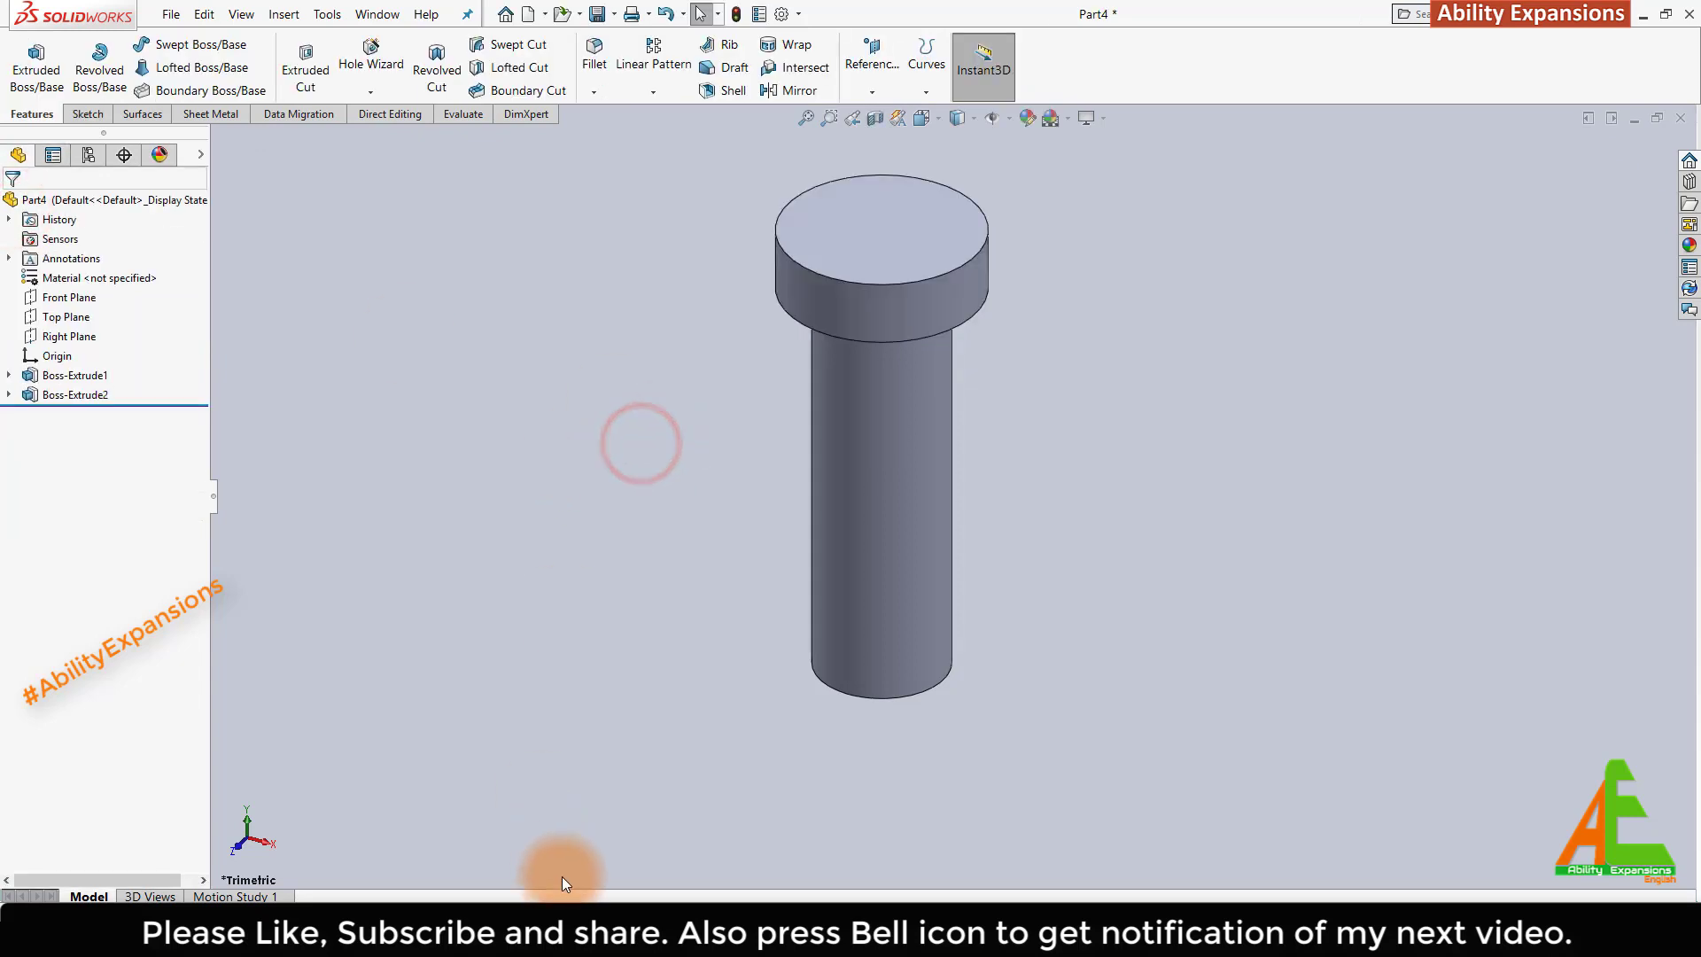
{"action": "key", "text": "alt+Tab"}
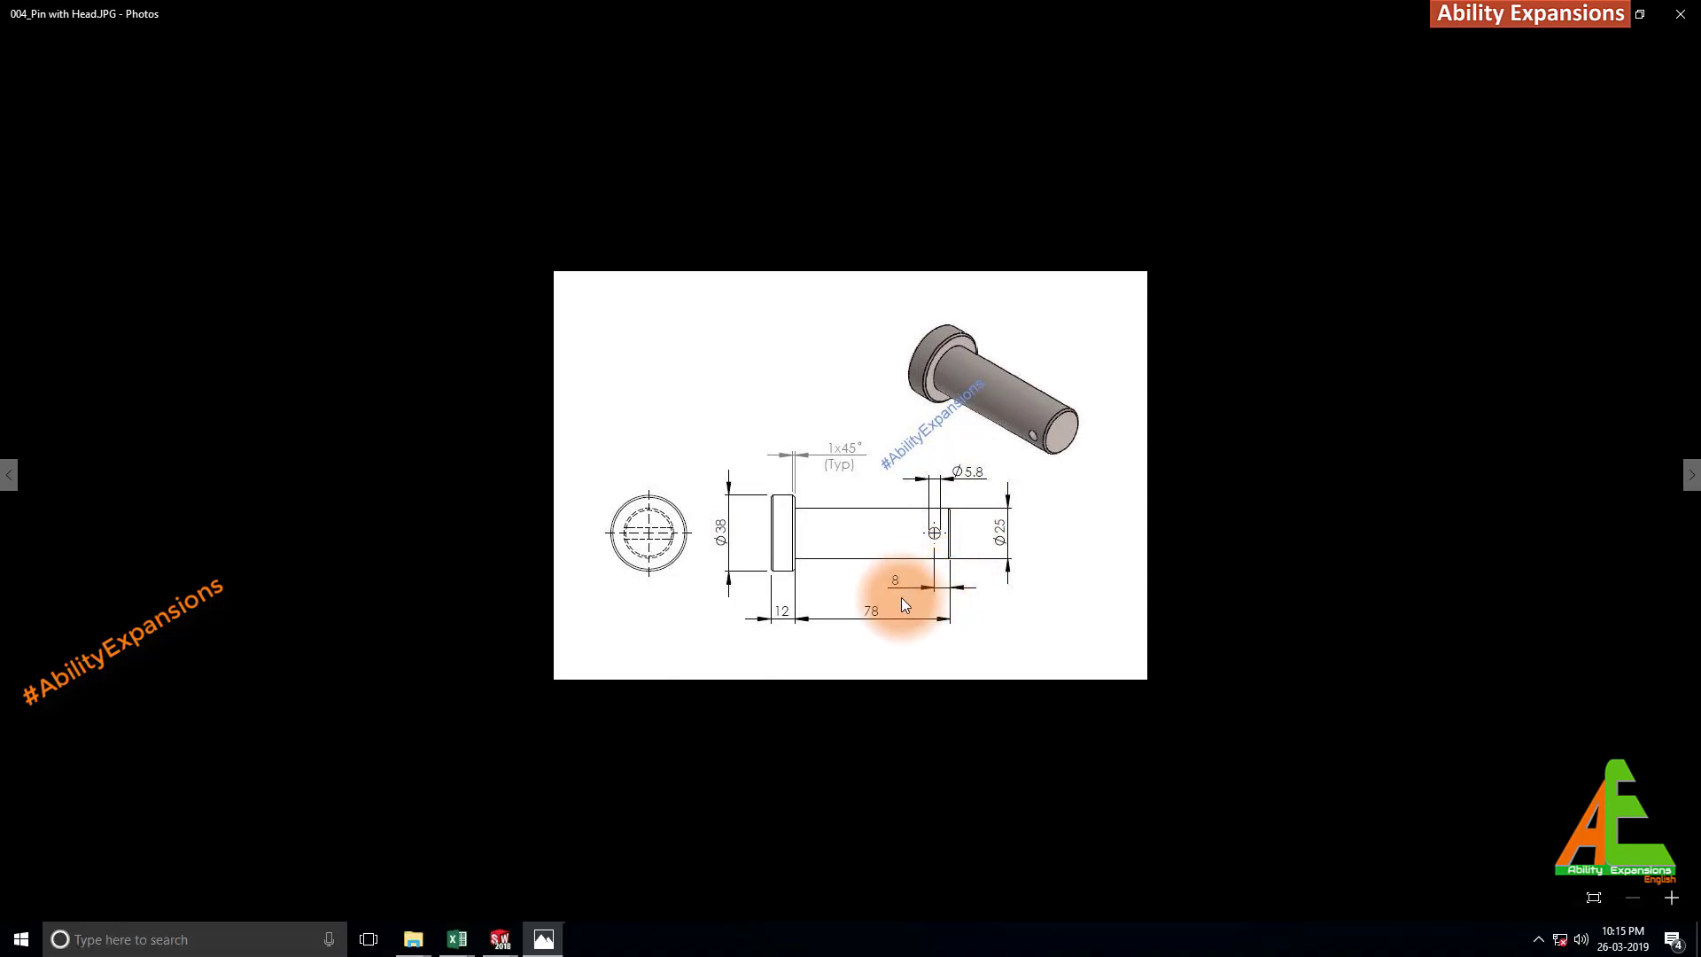
{"action": "left_click", "coordinate": [544, 932]}
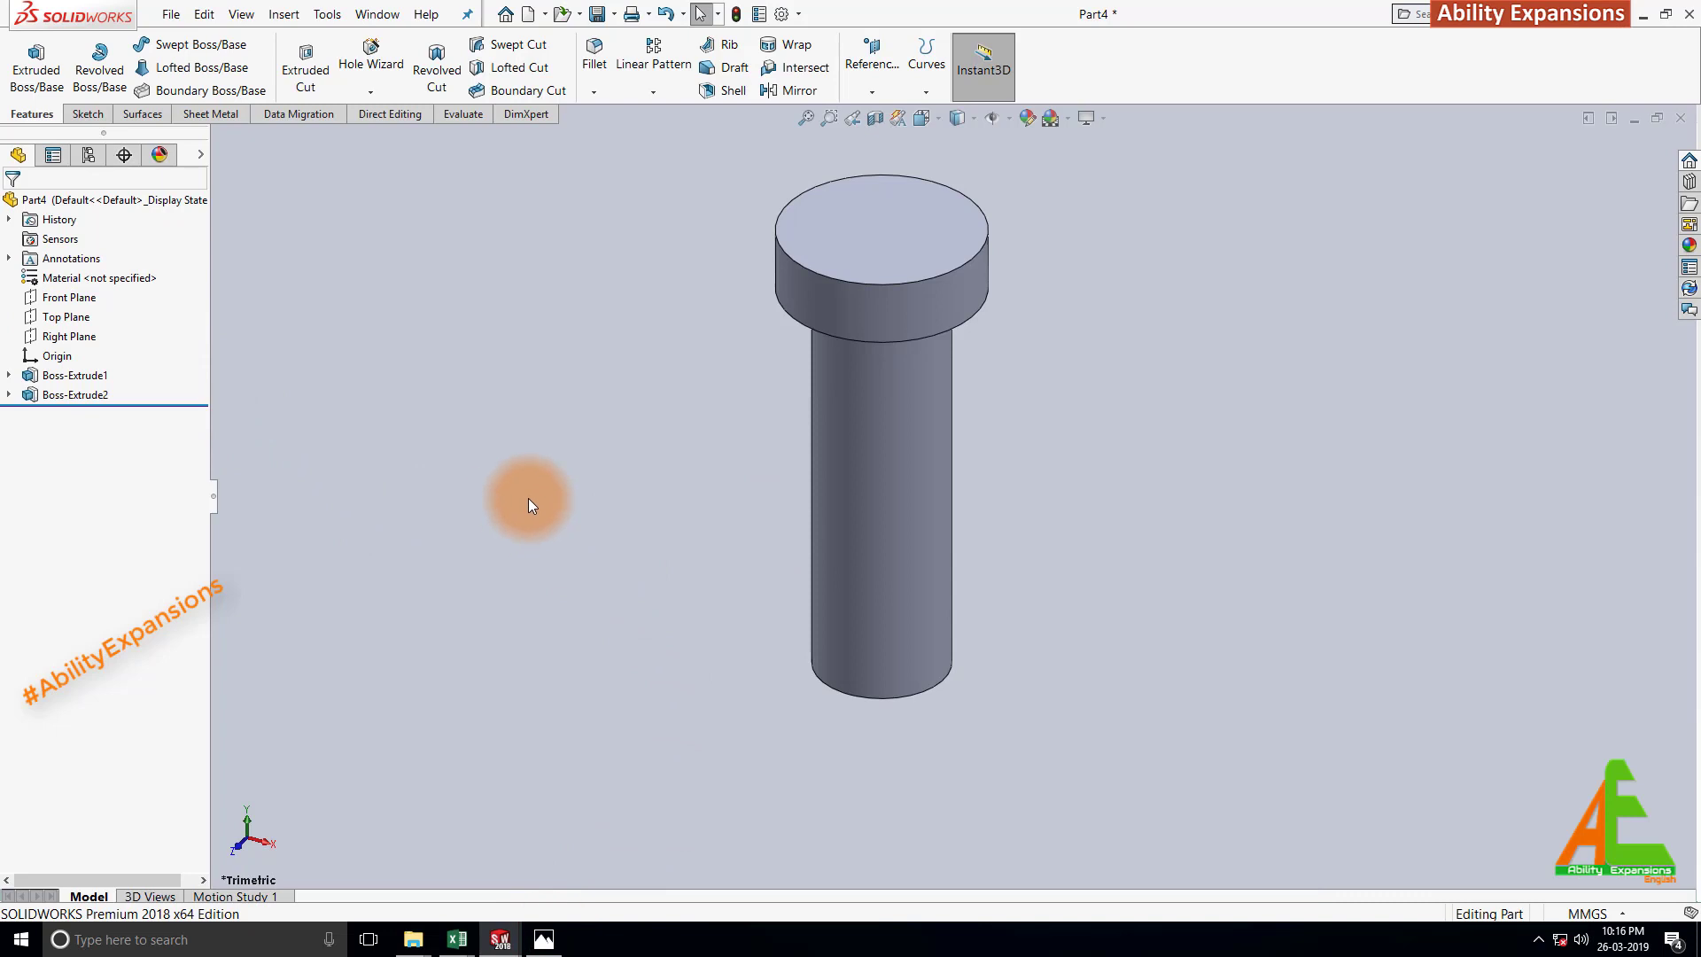
Start an Extruded Cut sketch on the Front Plane and draw a circle on the shaft.
{"action": "left_click", "coordinate": [69, 297]}
{"action": "key", "text": "ctrl+7"}
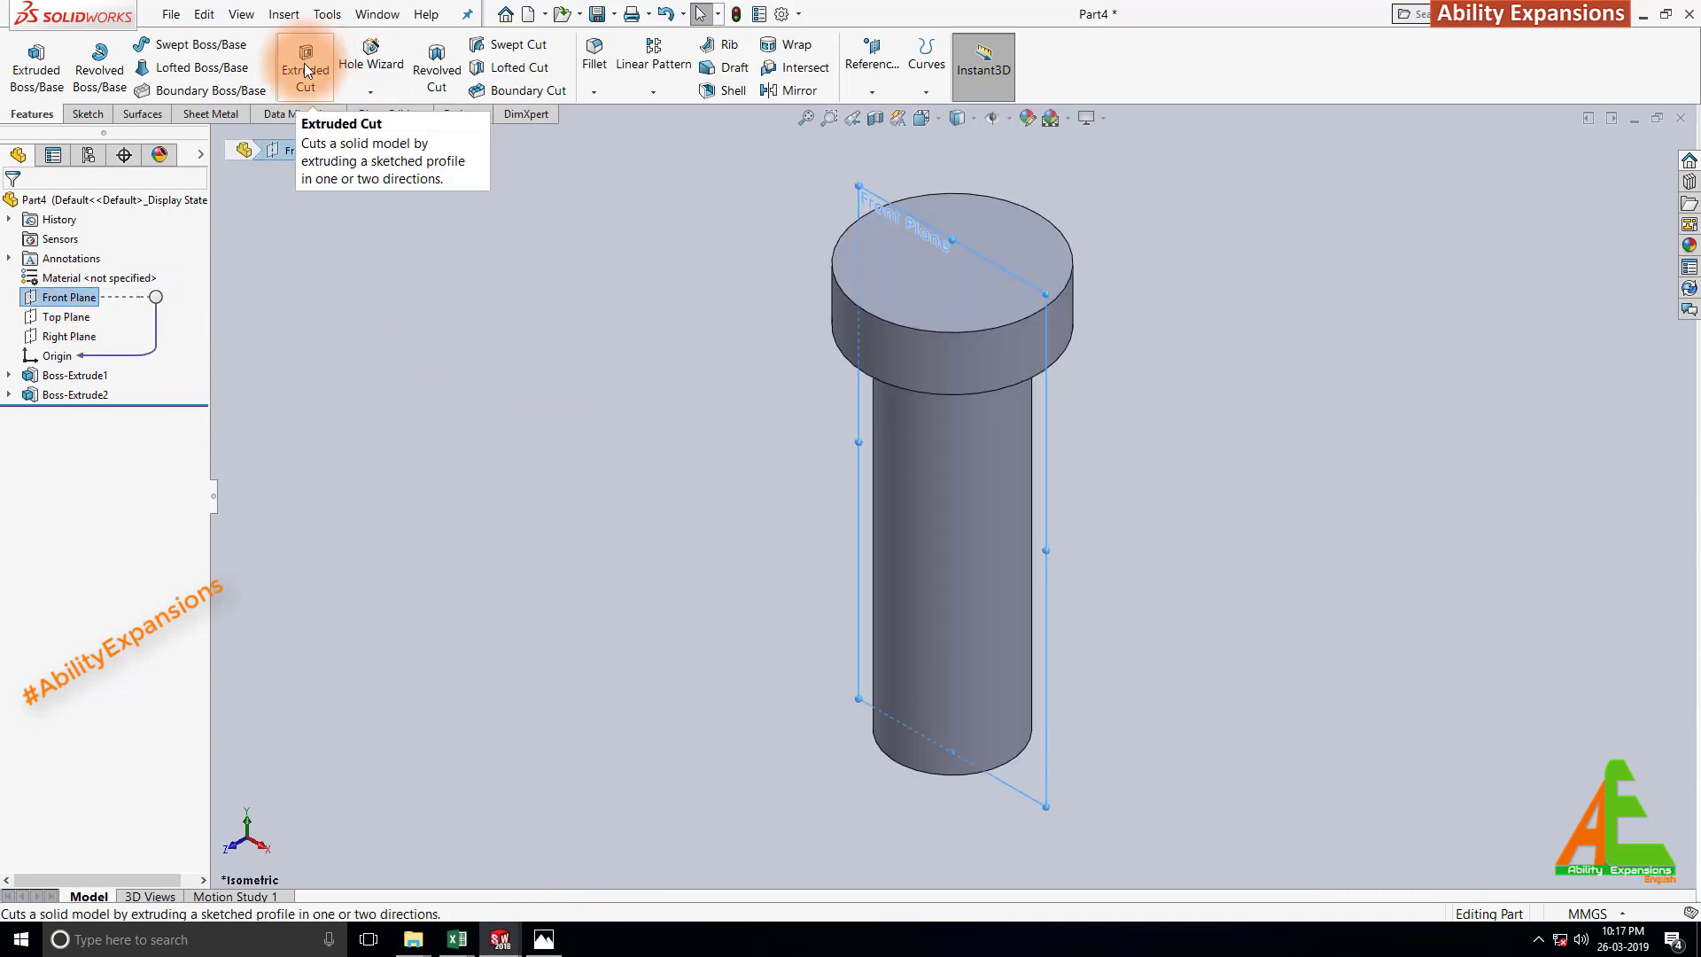
{"action": "left_click", "coordinate": [304, 71]}
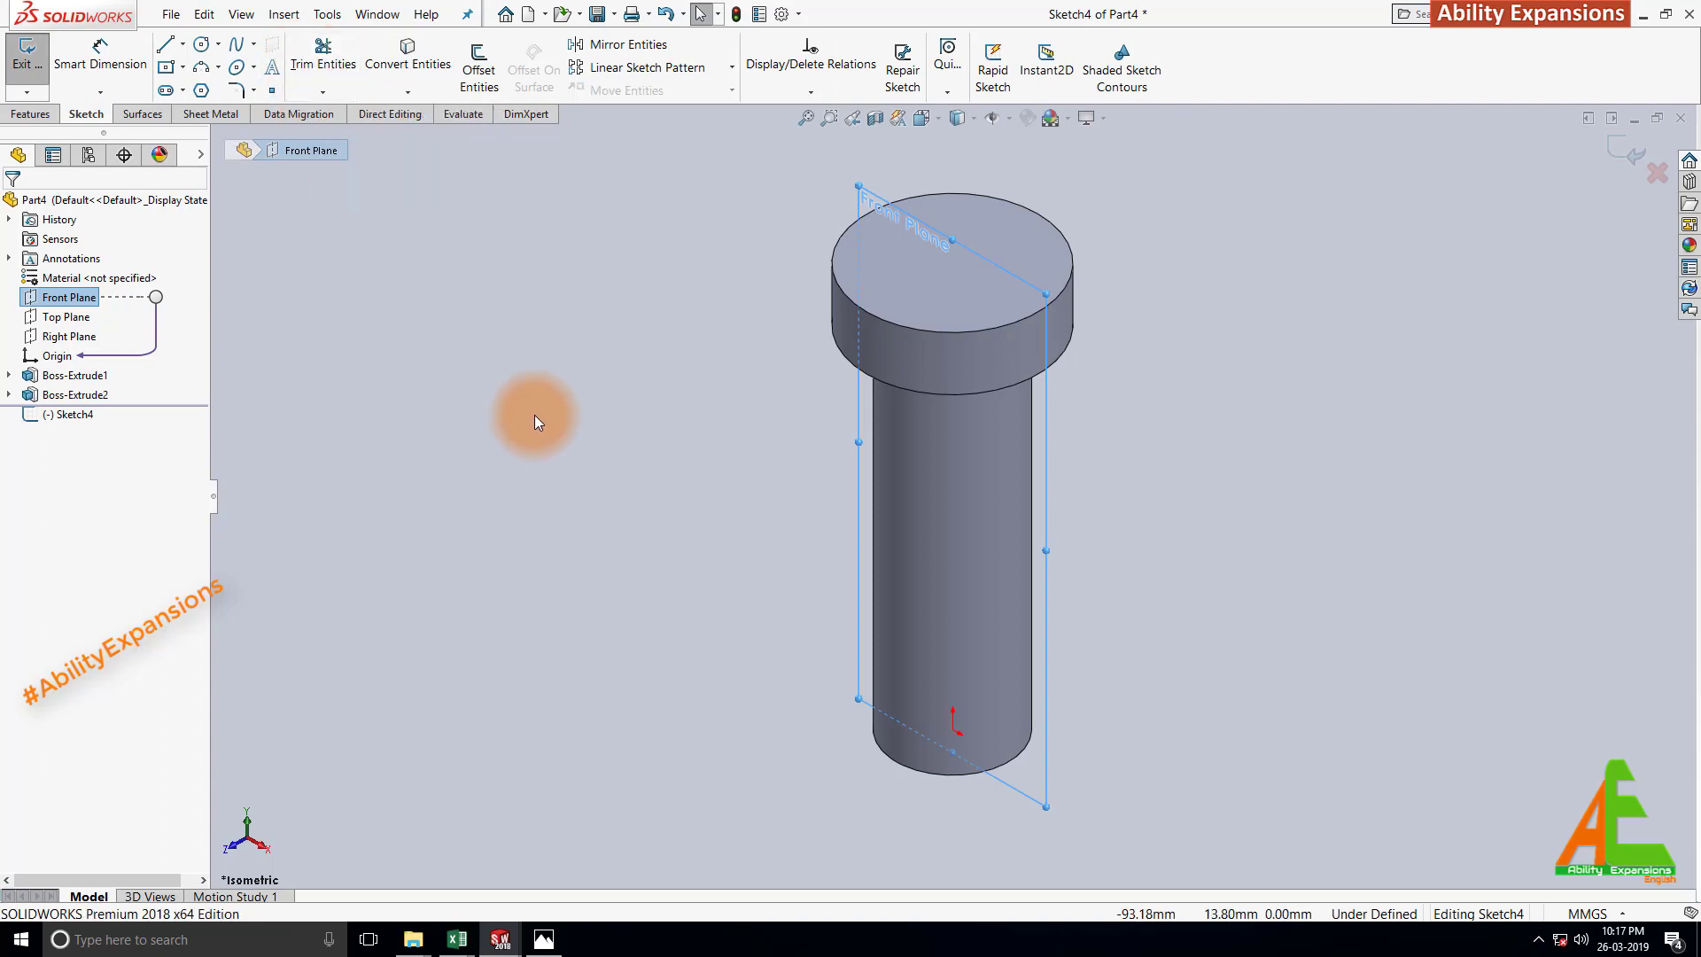
{"action": "key", "text": "ctrl+8"}
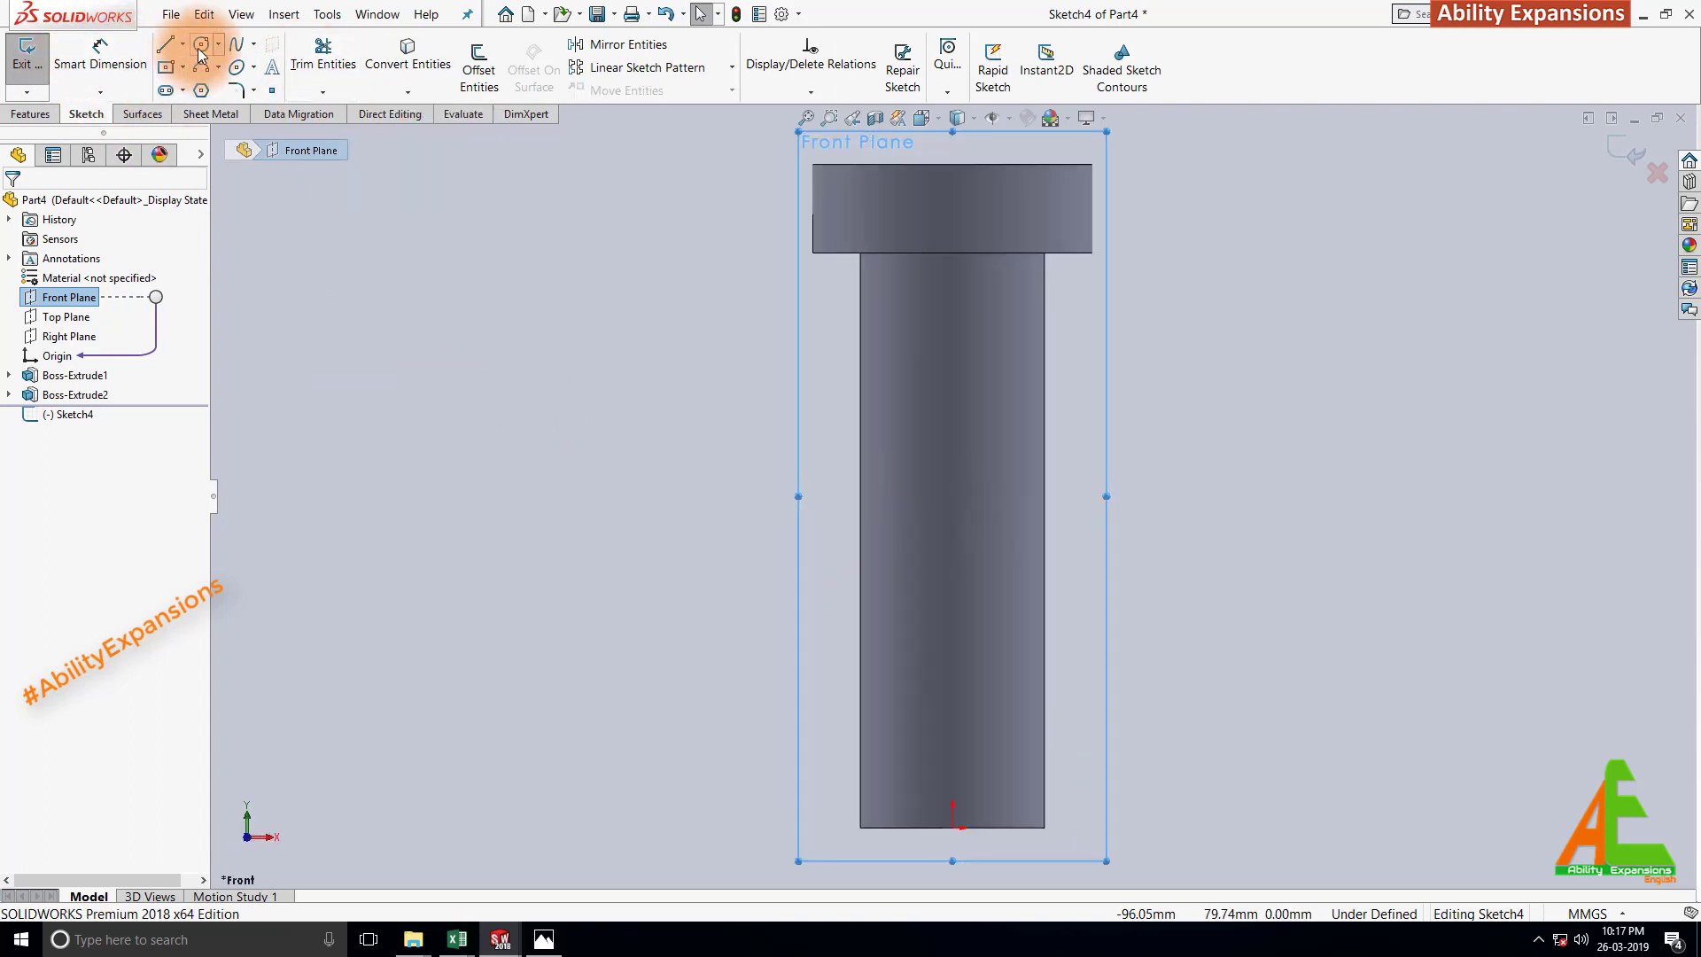
{"action": "left_click", "coordinate": [201, 46]}
{"action": "left_click", "coordinate": [951, 732]}
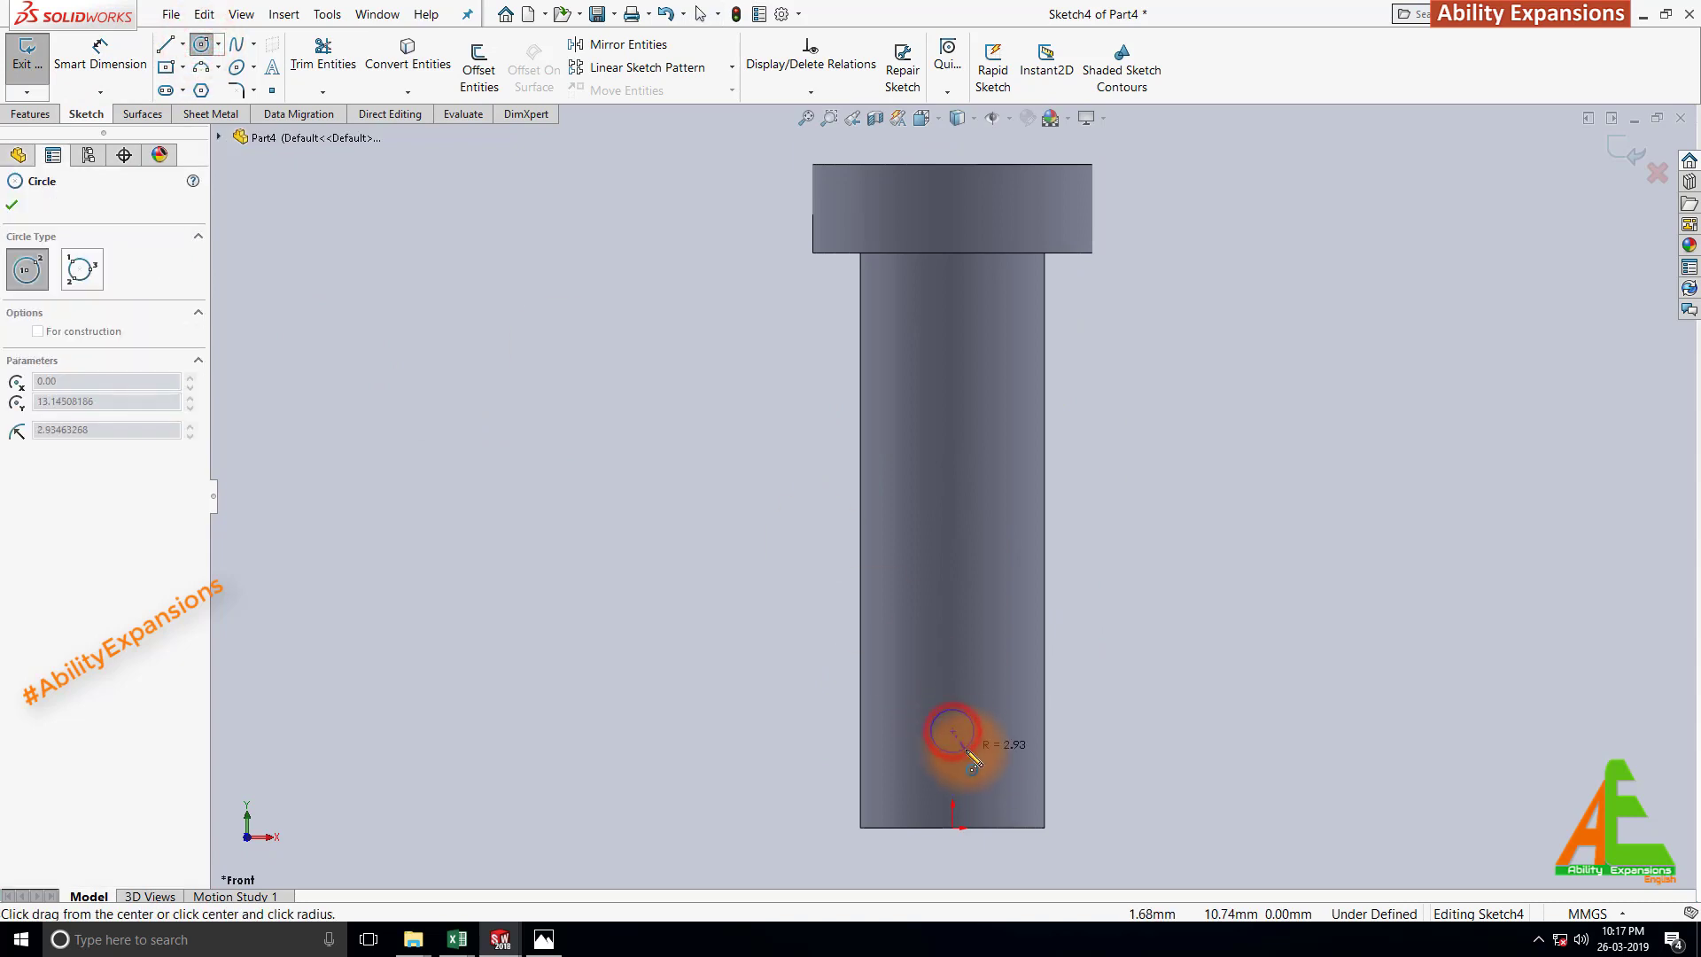
{"action": "left_click", "coordinate": [972, 762]}
Dimension the hole circle to Ø5.80 and 8 mm from the shaft's end edge.
{"action": "left_click", "coordinate": [100, 55]}
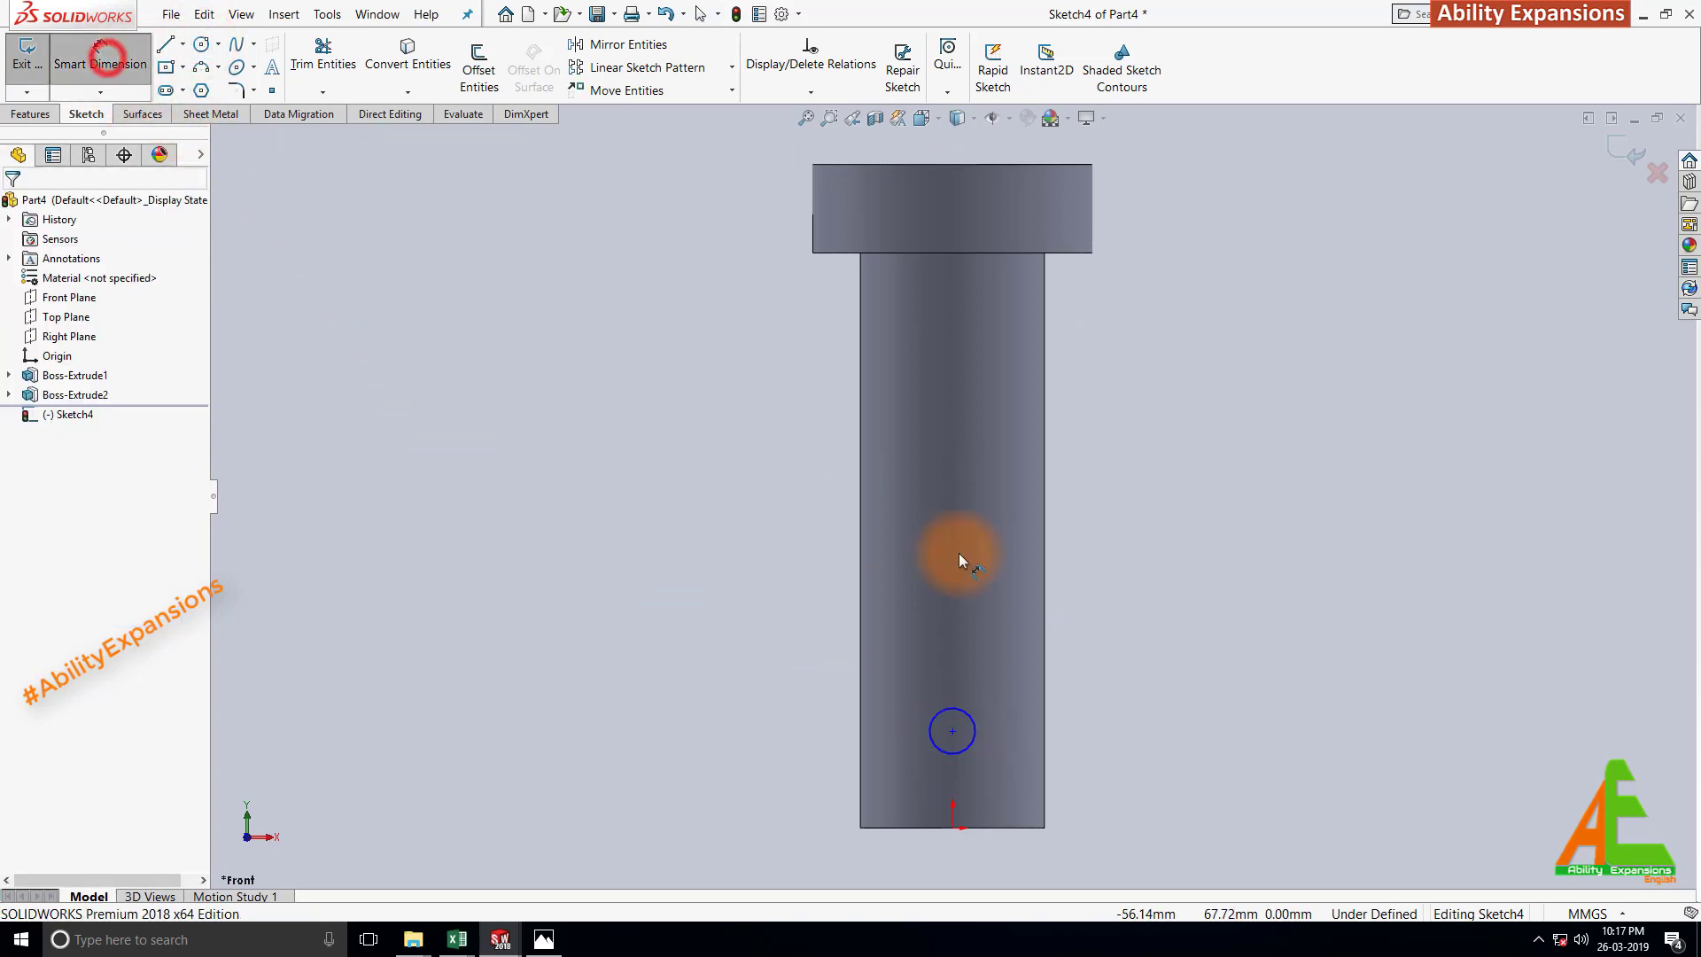
{"action": "left_click", "coordinate": [974, 732]}
{"action": "left_click", "coordinate": [1152, 718]}
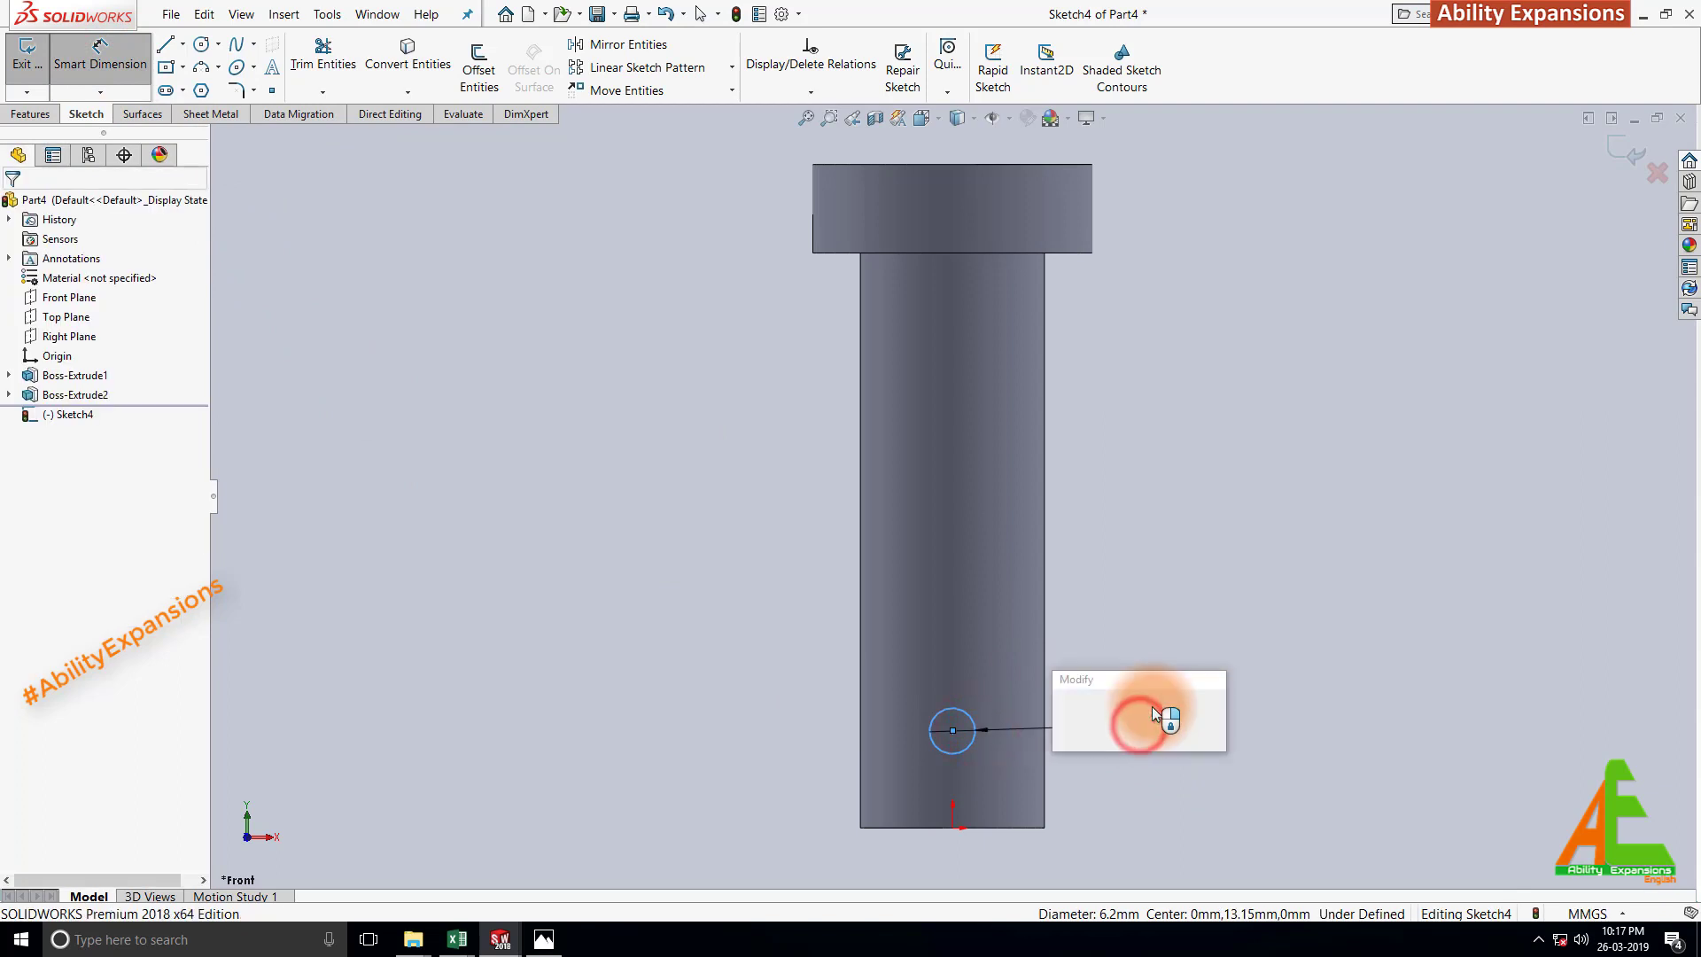
{"action": "key", "text": "Return"}
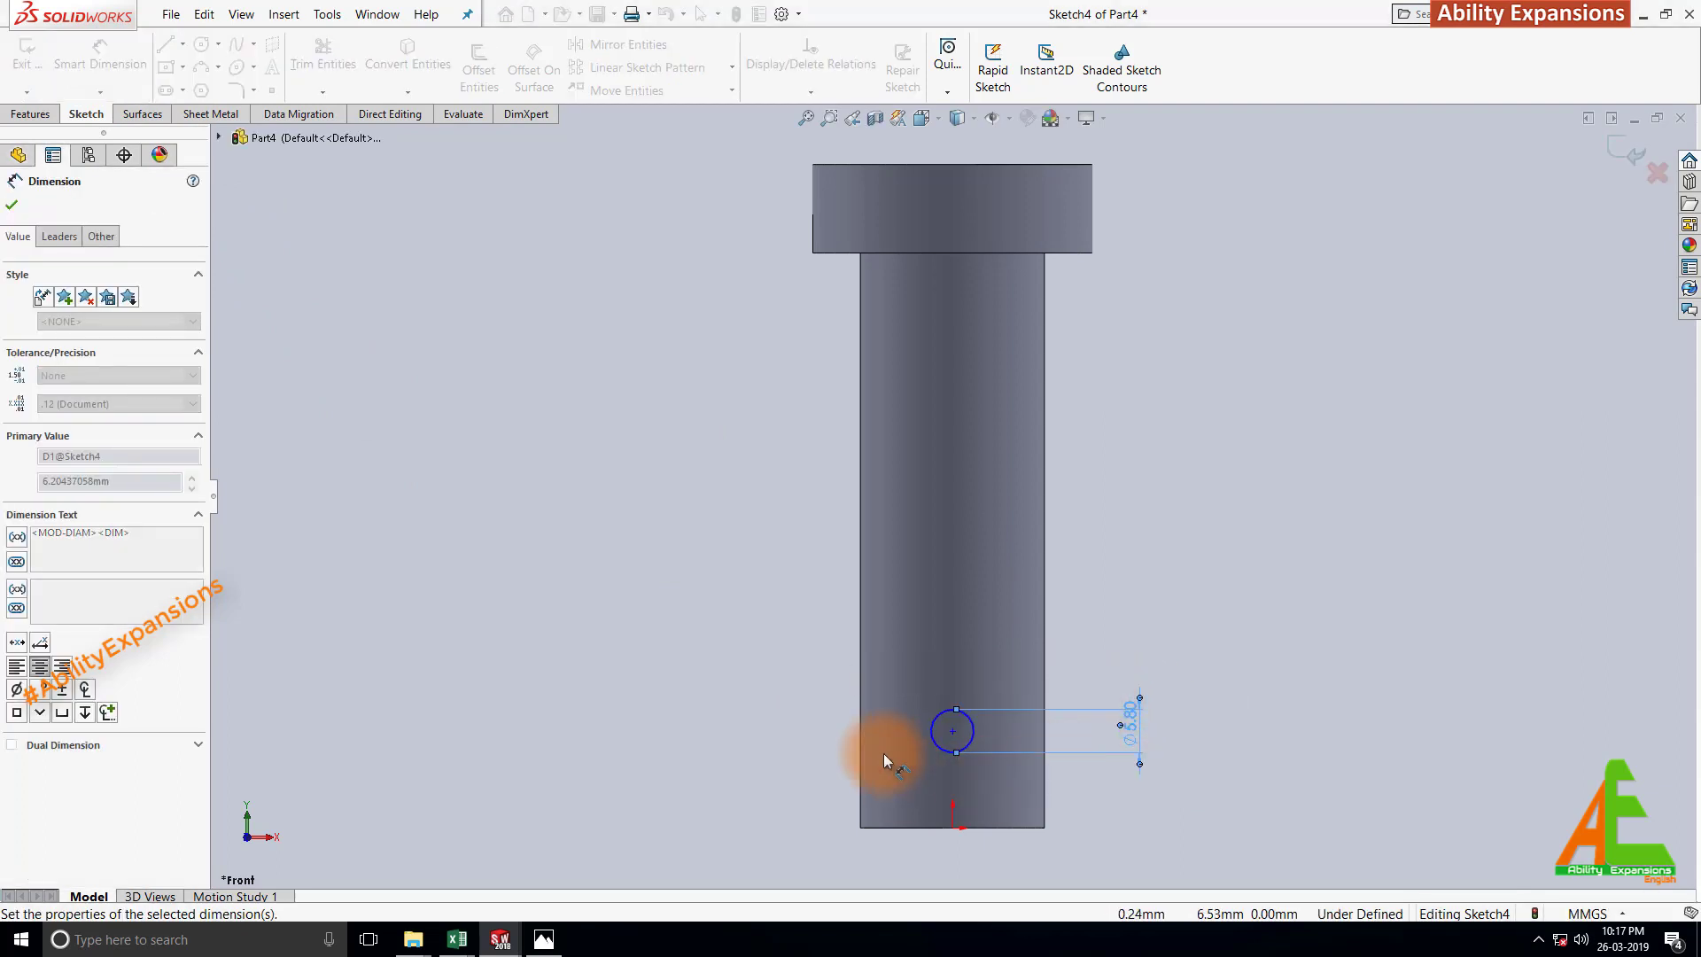
{"action": "left_click", "coordinate": [952, 731]}
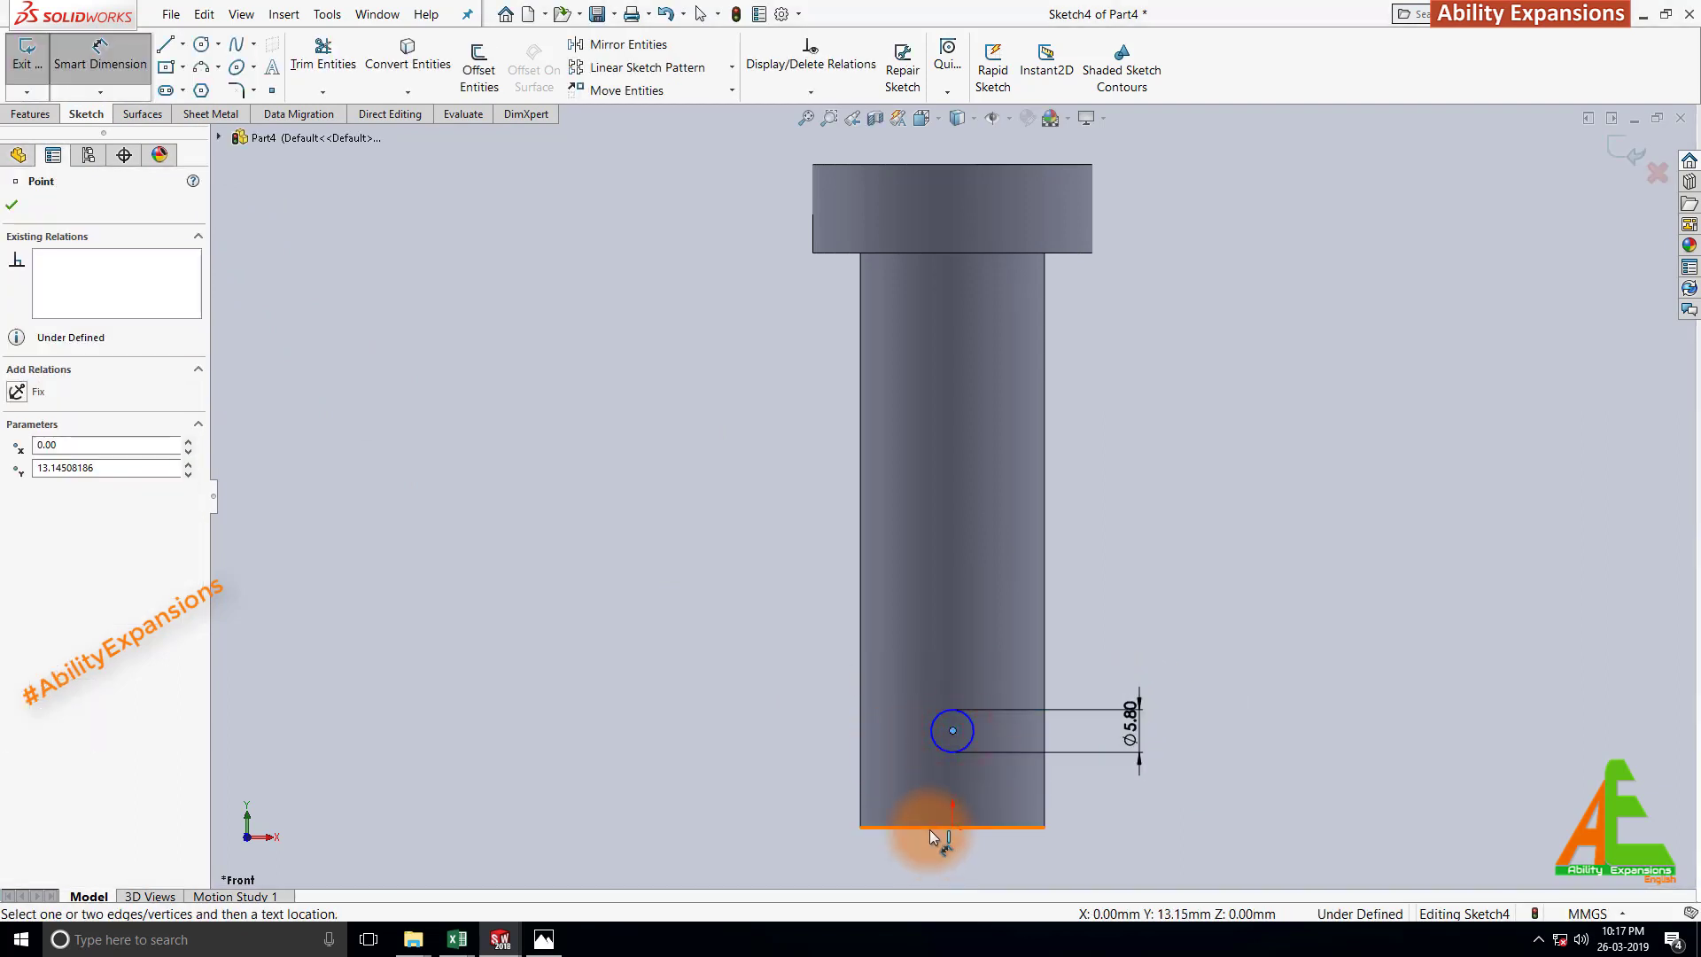
{"action": "left_click", "coordinate": [930, 829]}
{"action": "left_click", "coordinate": [813, 772]}
{"action": "type", "text": "8"}
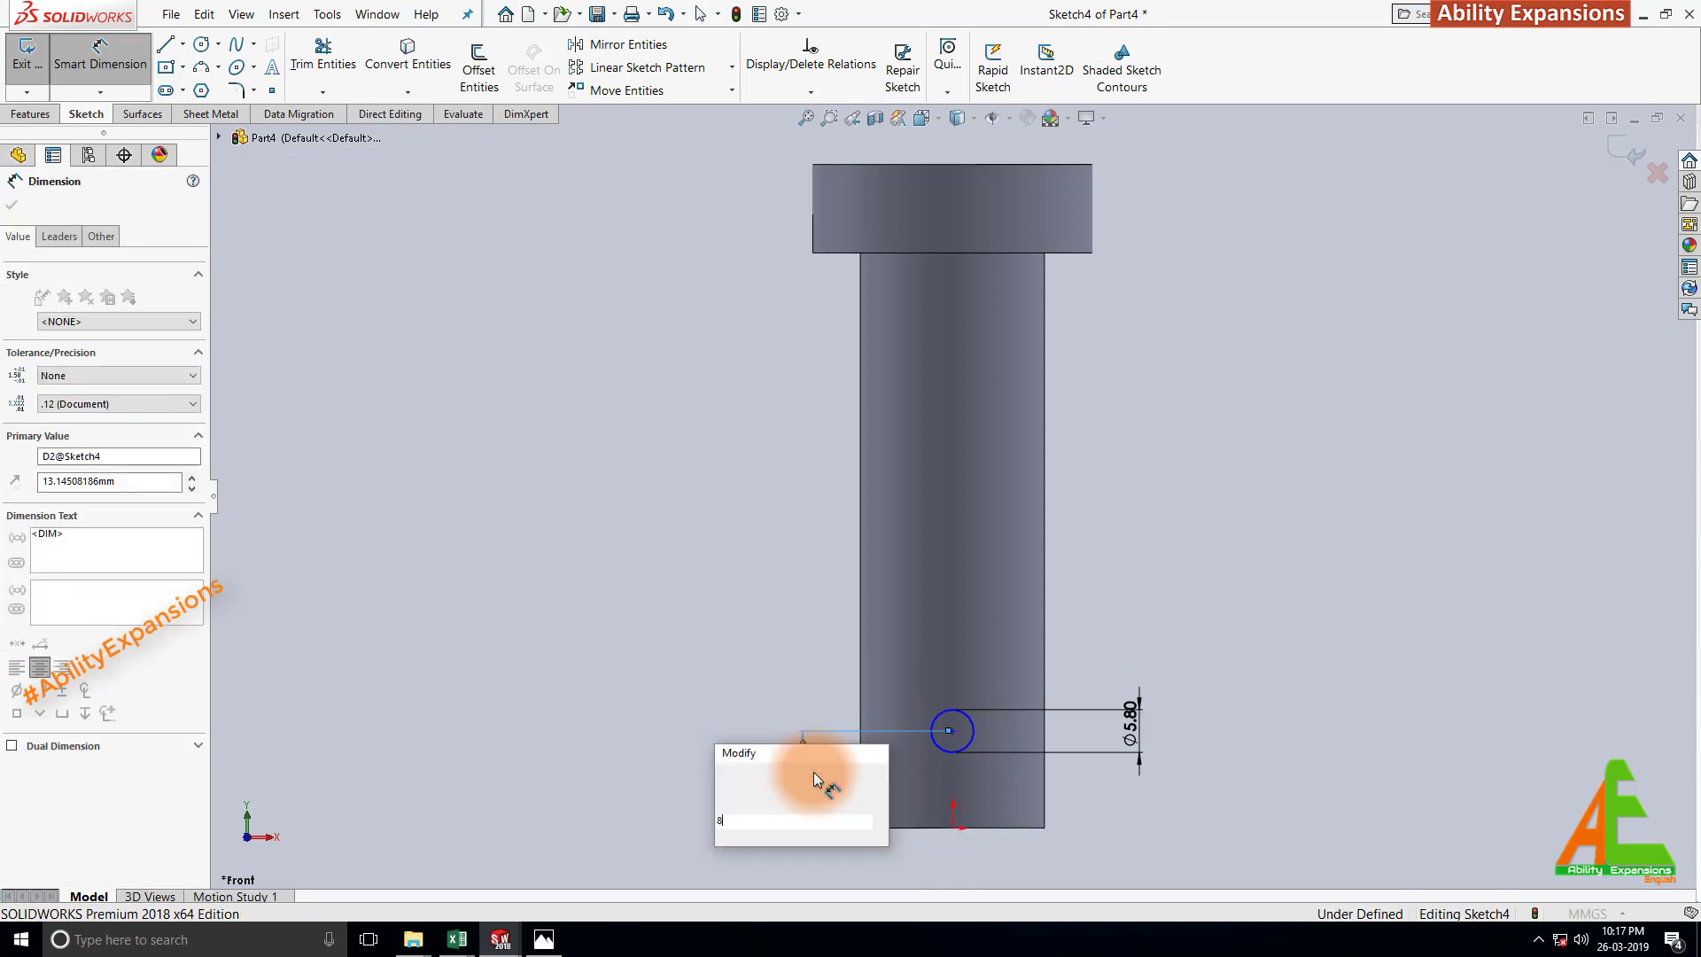
{"action": "key", "text": "Return"}
{"action": "key", "text": "Escape"}
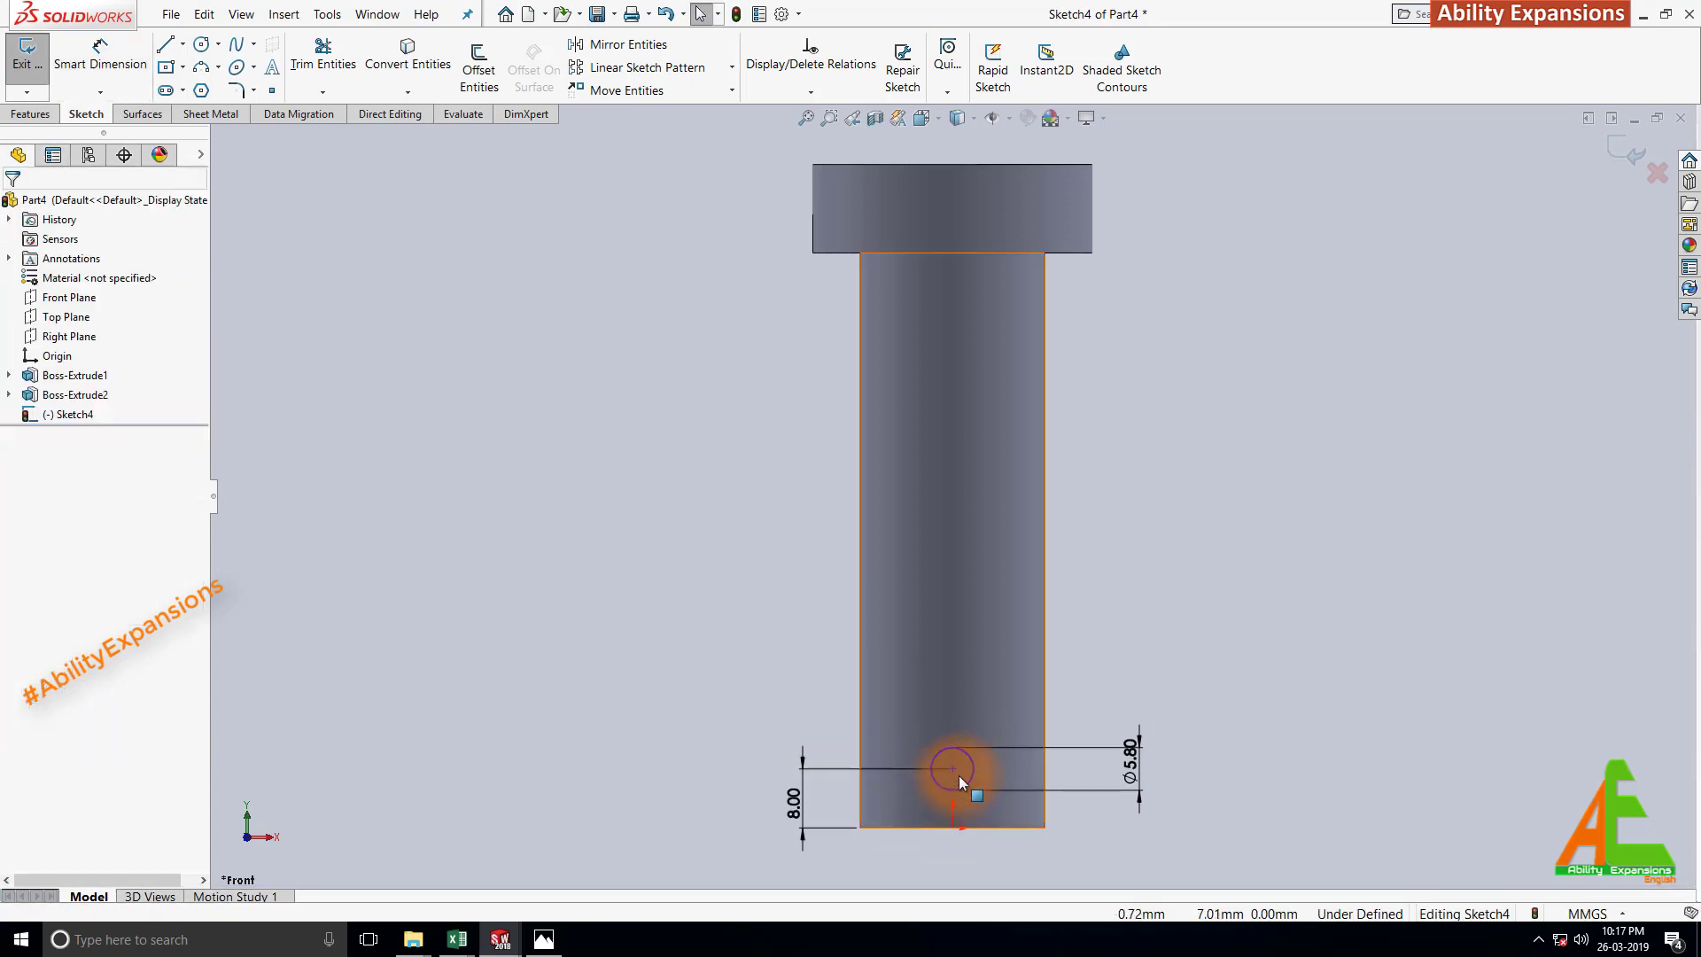
Add a Vertical relation between the hole centre and the sketch origin.
{"action": "left_click", "coordinate": [953, 769]}
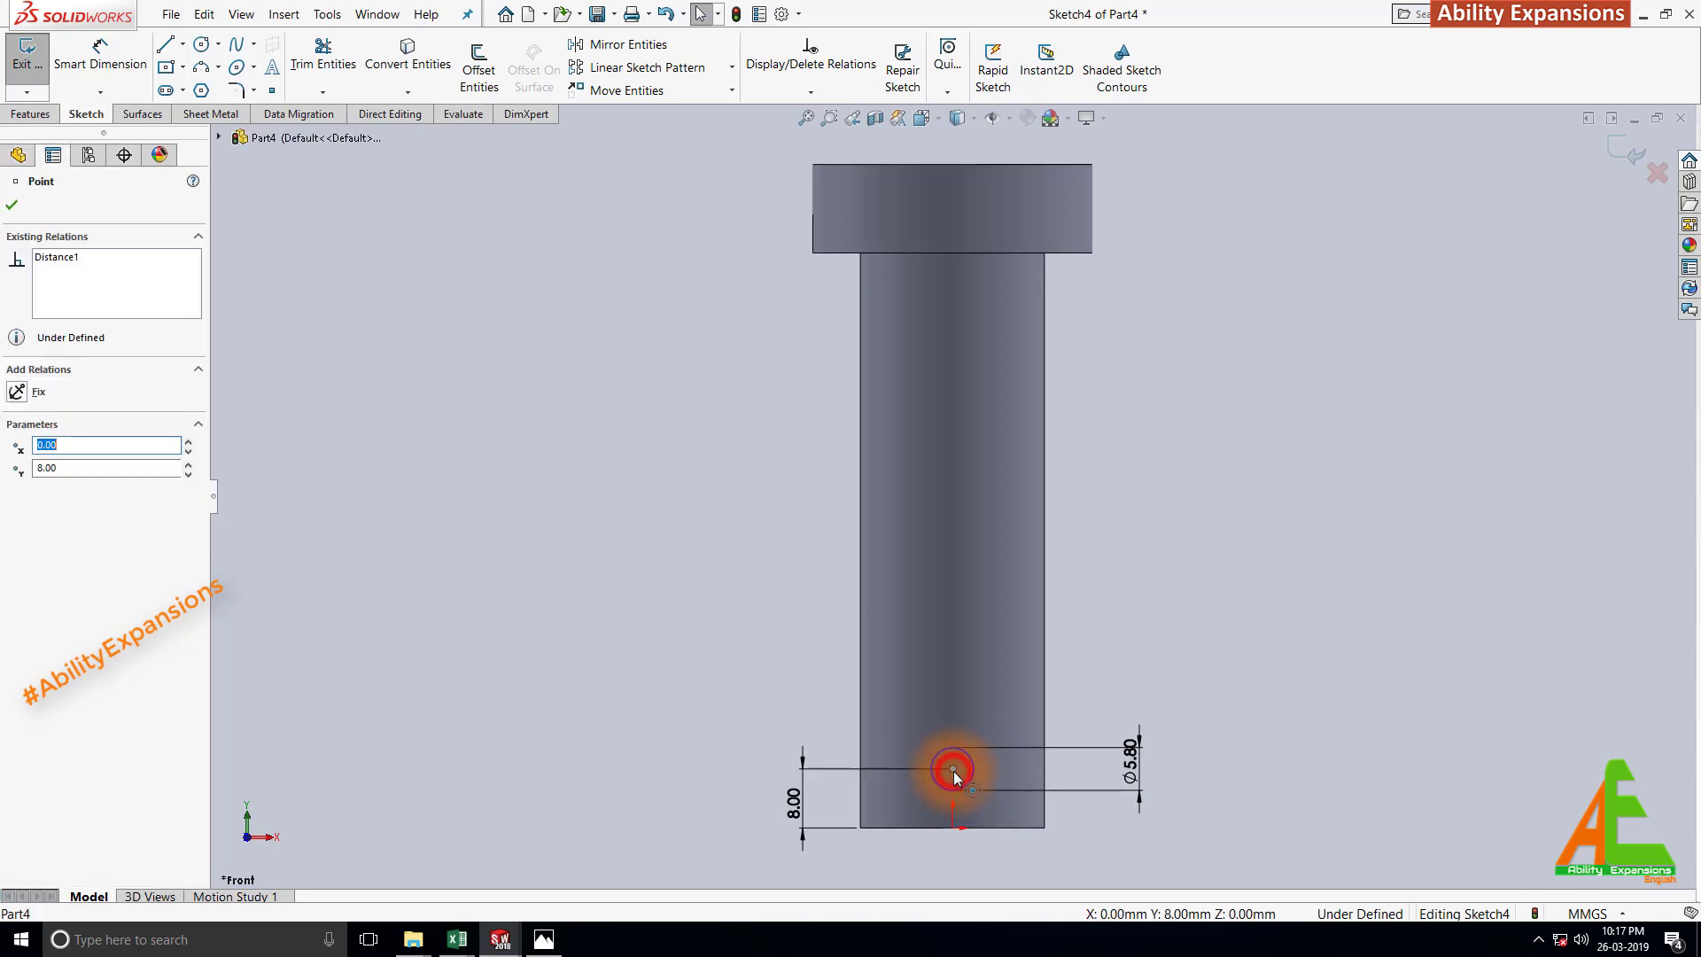
{"action": "left_click", "coordinate": [952, 828], "text": "ctrl"}
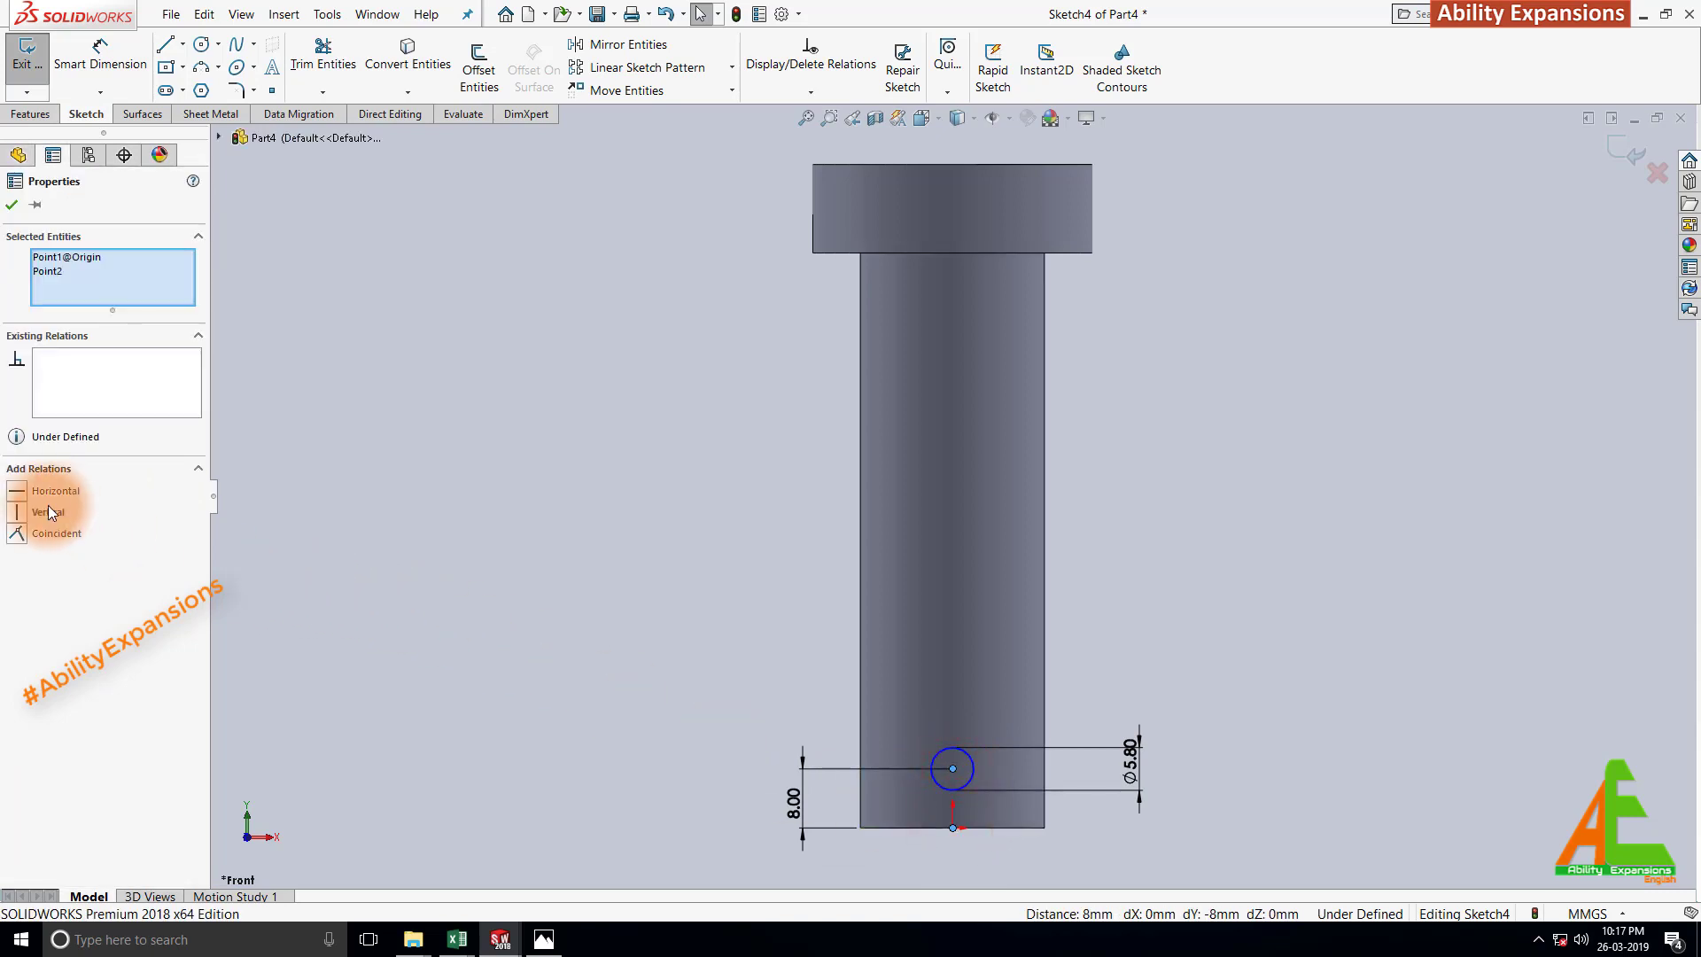
{"action": "left_click", "coordinate": [23, 514]}
{"action": "left_click", "coordinate": [492, 611]}
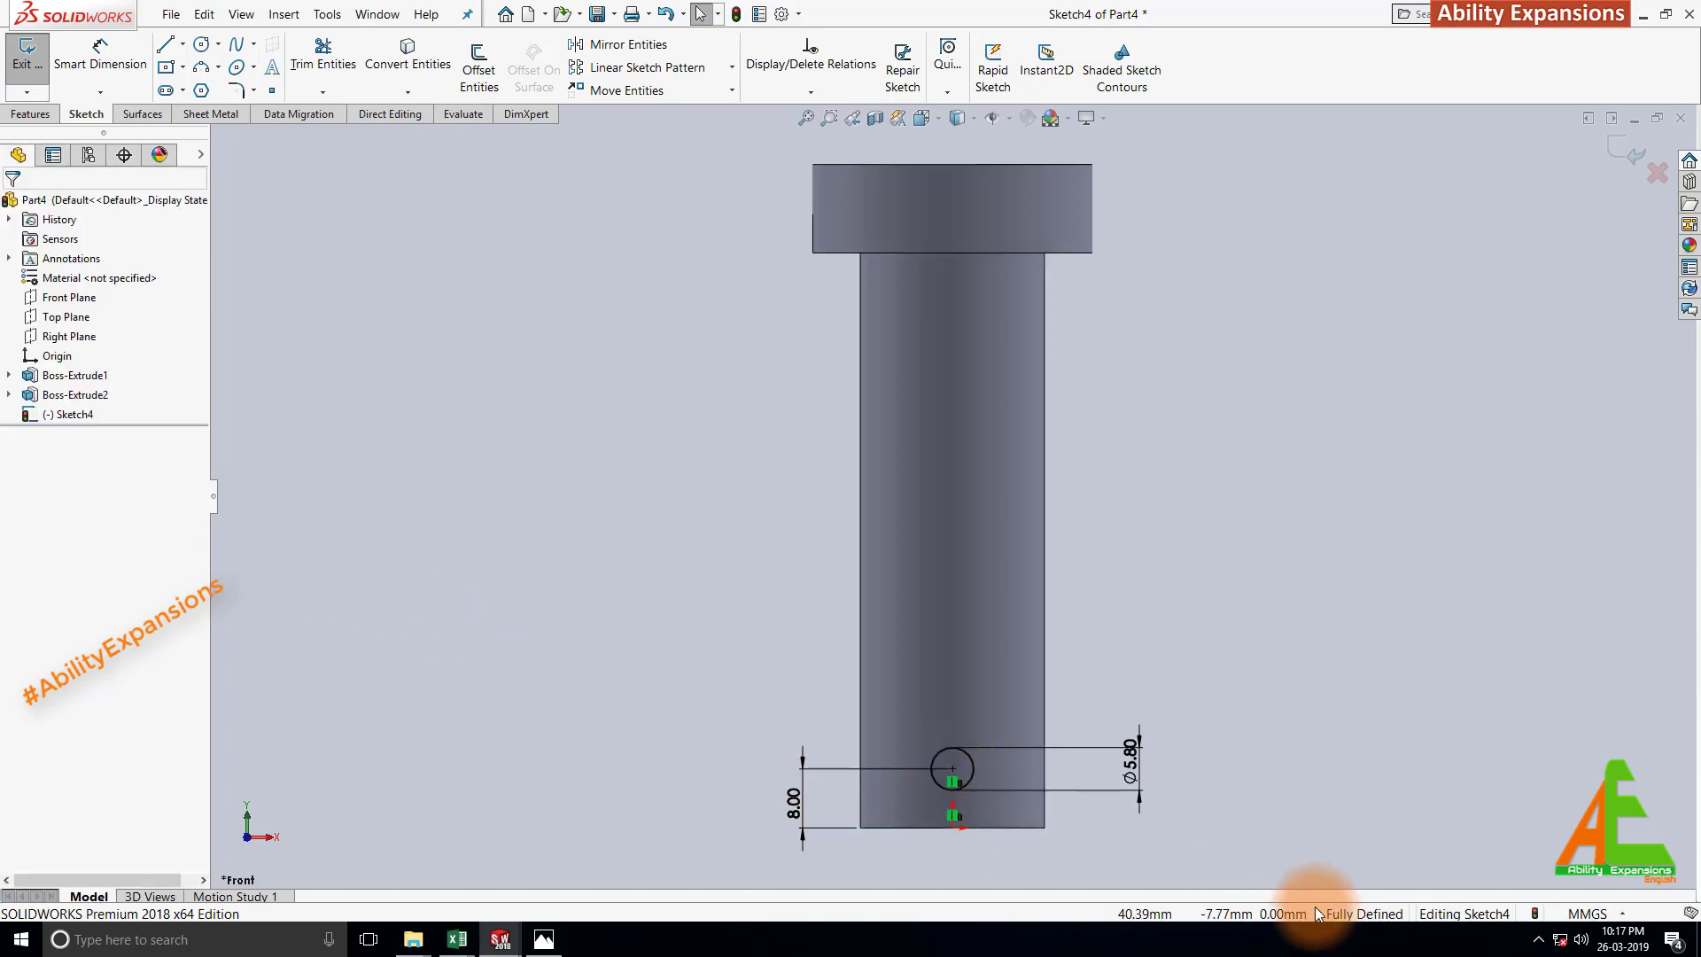
Cut the Ø5.8 hole with end condition Through All - Both as Cut-Extrude1.
{"action": "left_click", "coordinate": [1635, 156]}
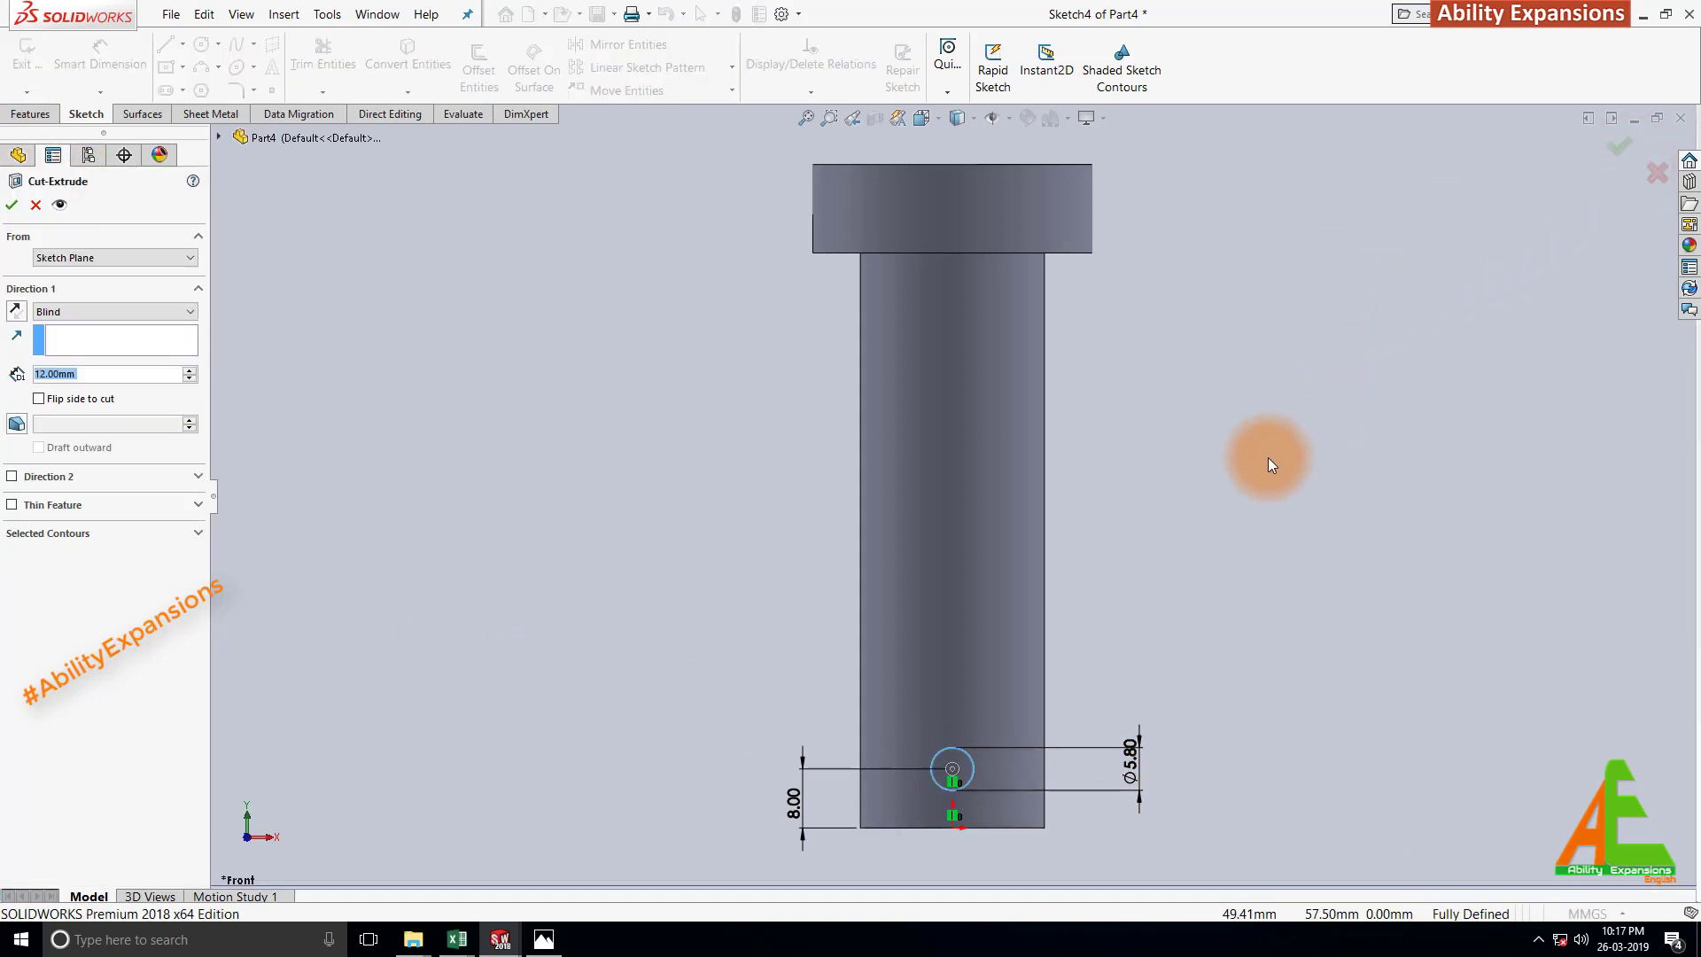
{"action": "mouse_move", "coordinate": [1210, 586]}
{"action": "middle_mouse_down"}
{"action": "mouse_move", "coordinate": [1113, 733]}
{"action": "mouse_move", "coordinate": [1177, 587]}
{"action": "mouse_move", "coordinate": [1192, 603]}
{"action": "middle_mouse_up"}
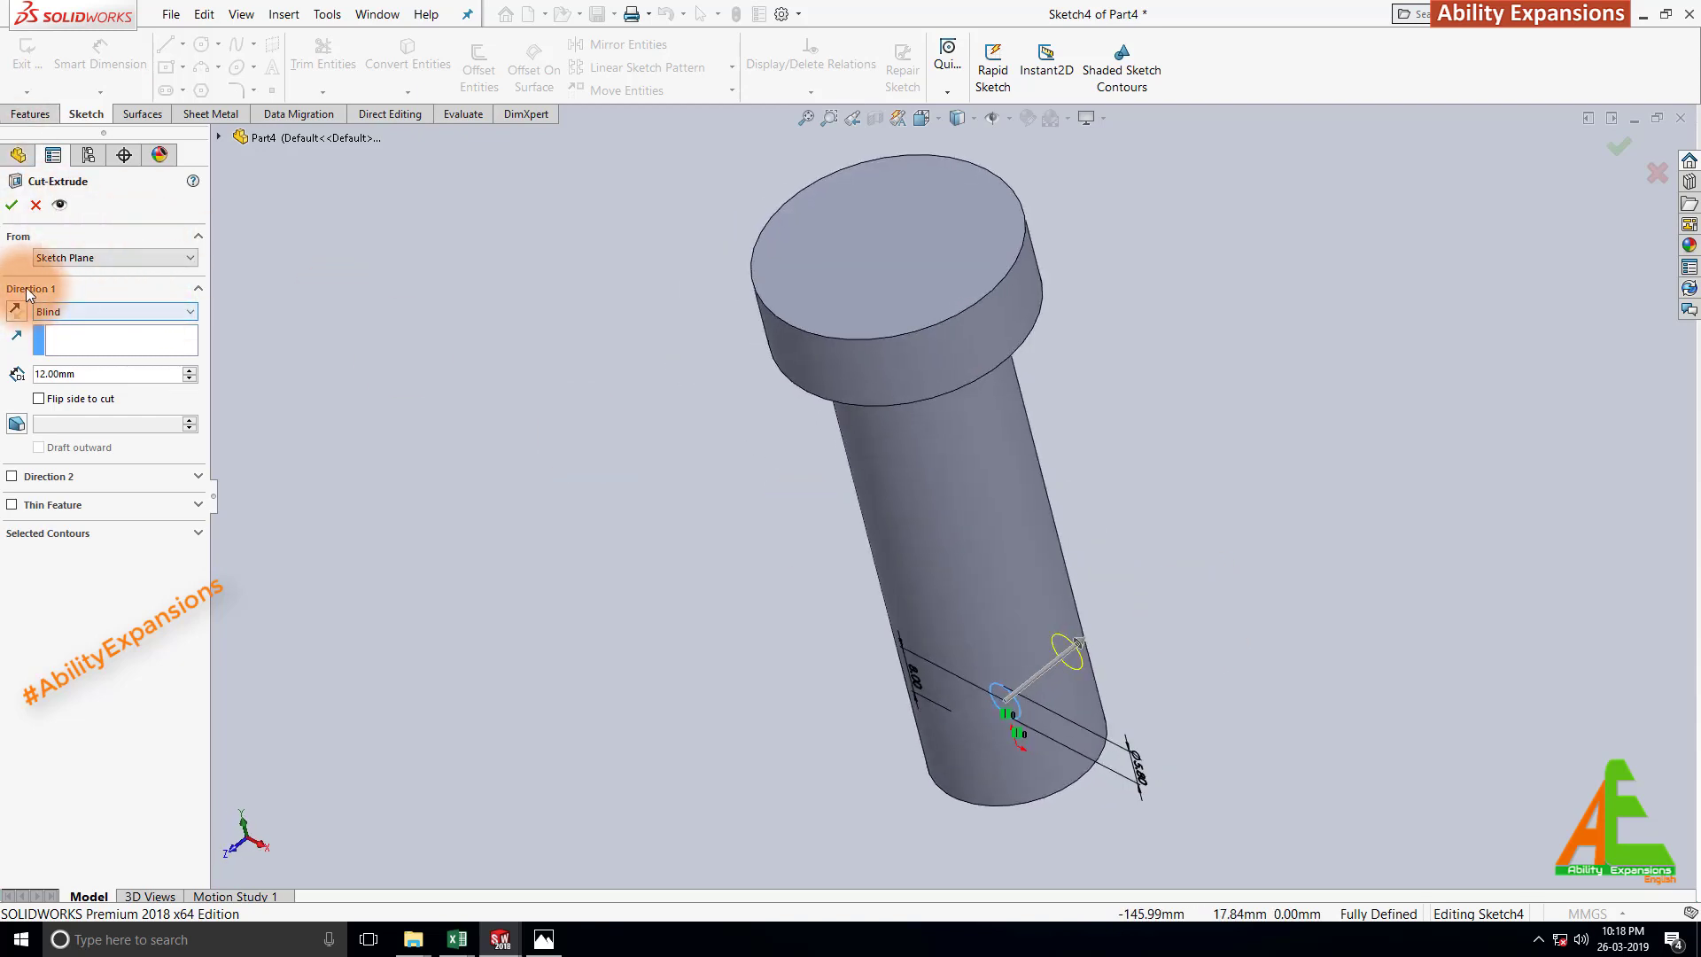
{"action": "left_click", "coordinate": [188, 314]}
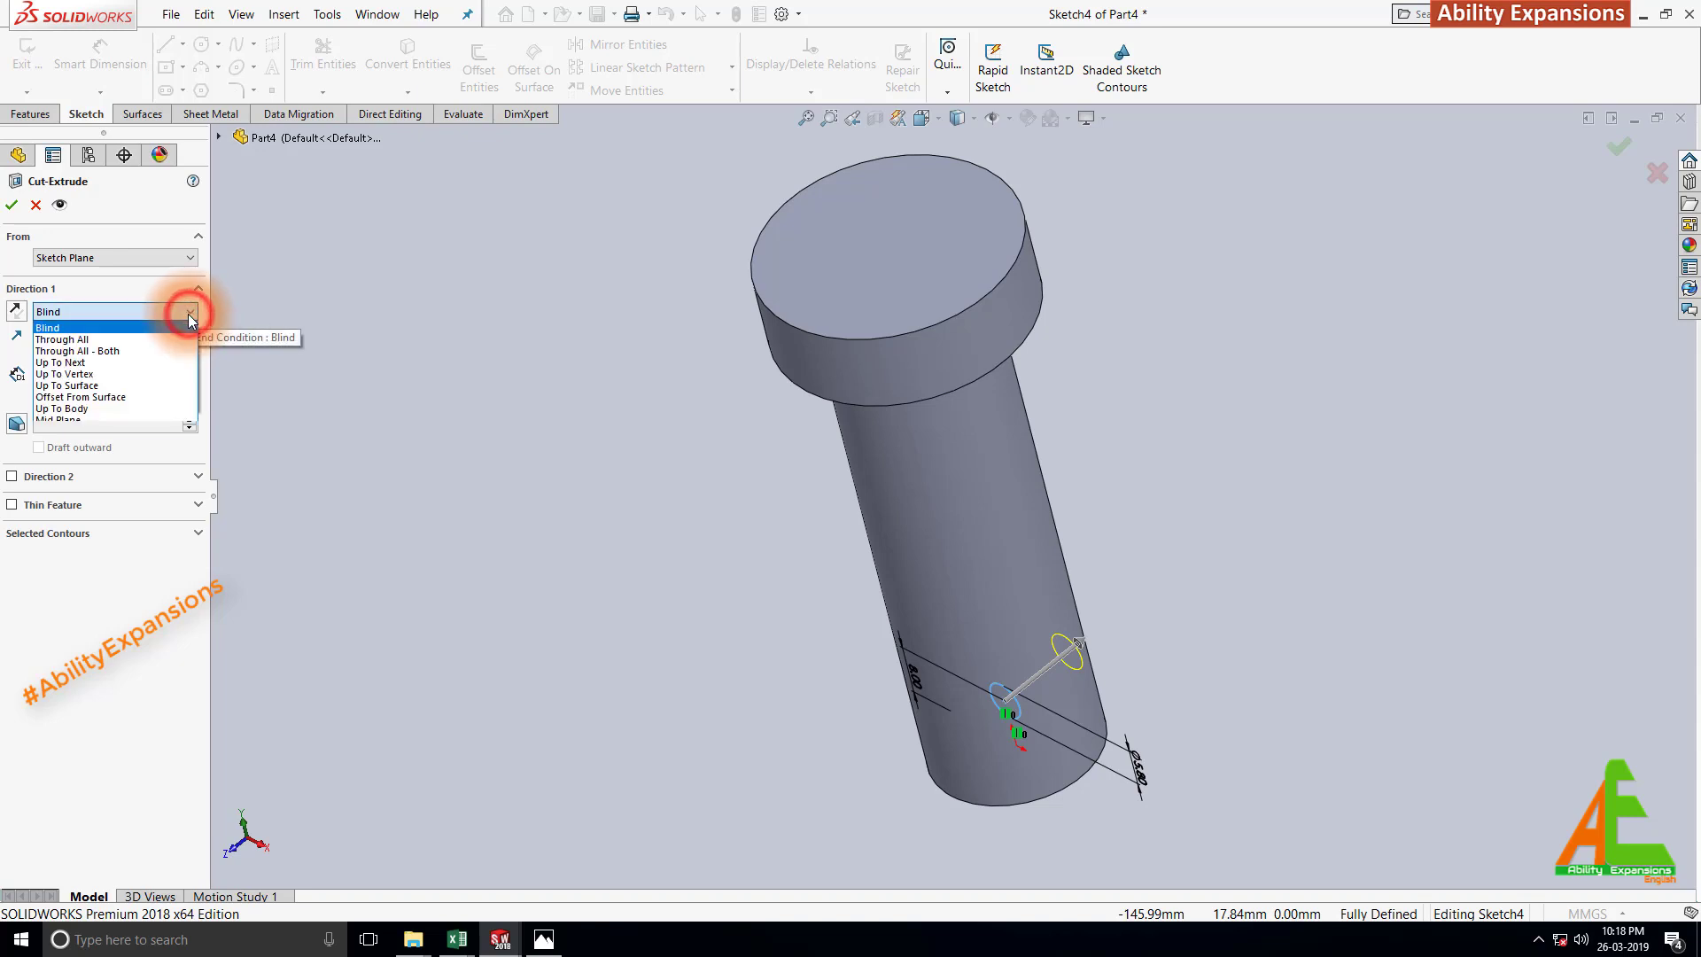
{"action": "left_click", "coordinate": [79, 353]}
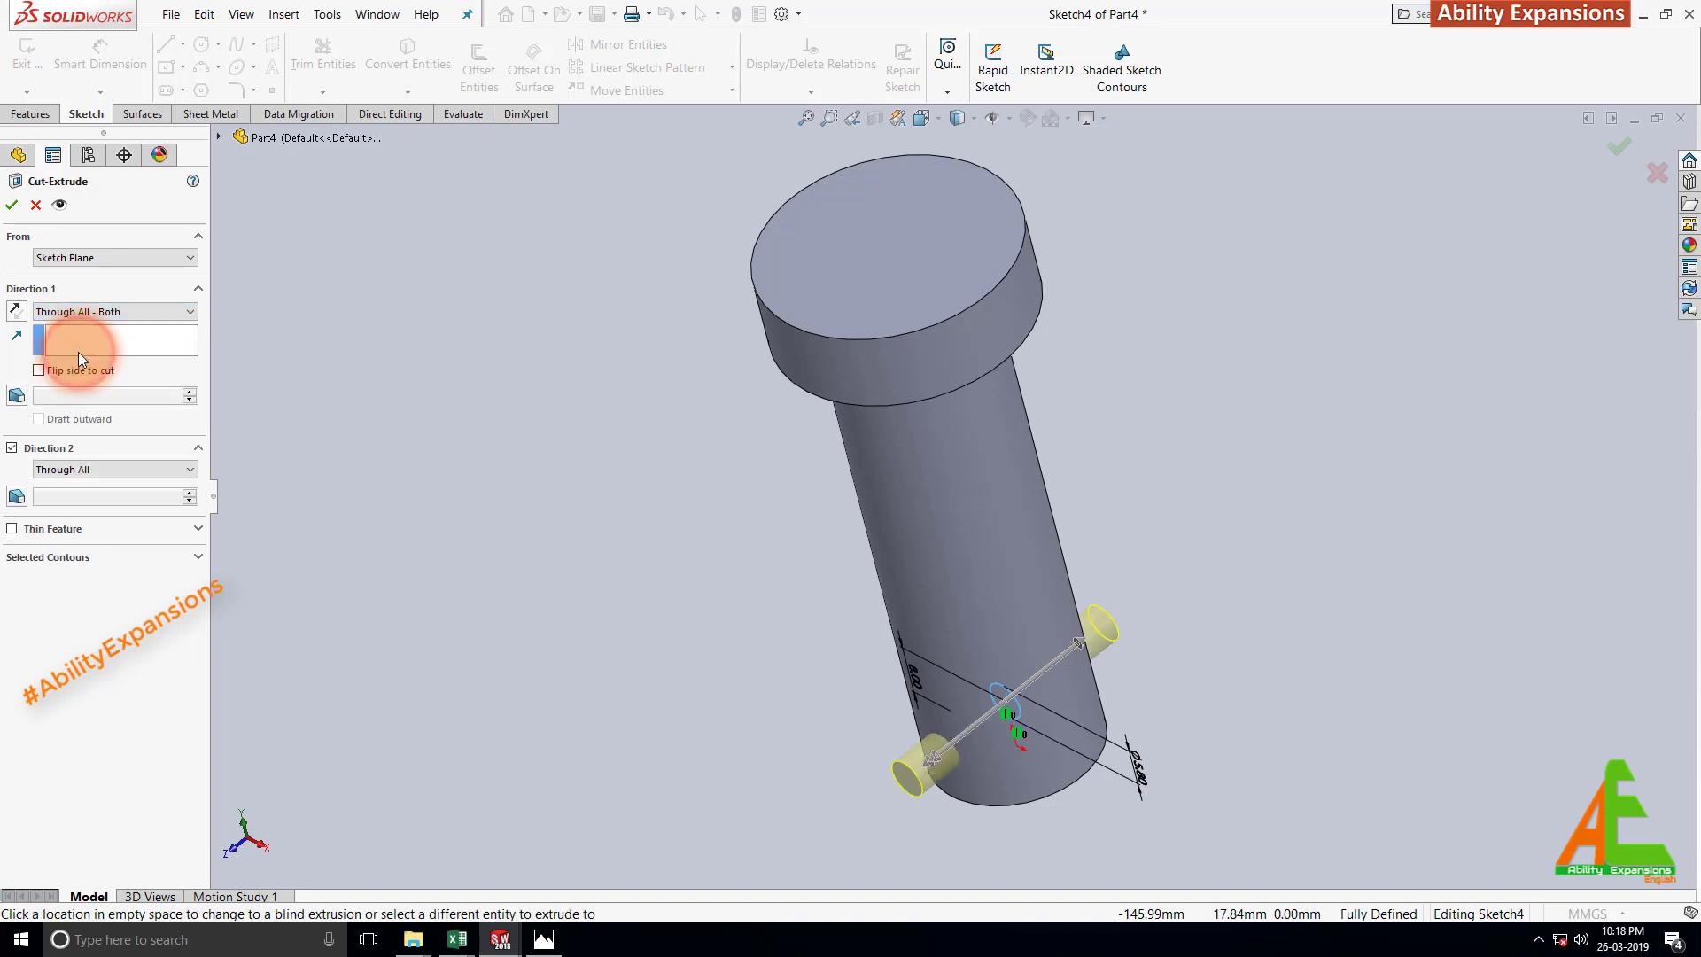
{"action": "left_click", "coordinate": [11, 205]}
{"action": "middle_click_drag", "start_coordinate": [688, 431], "coordinate": [827, 493]}
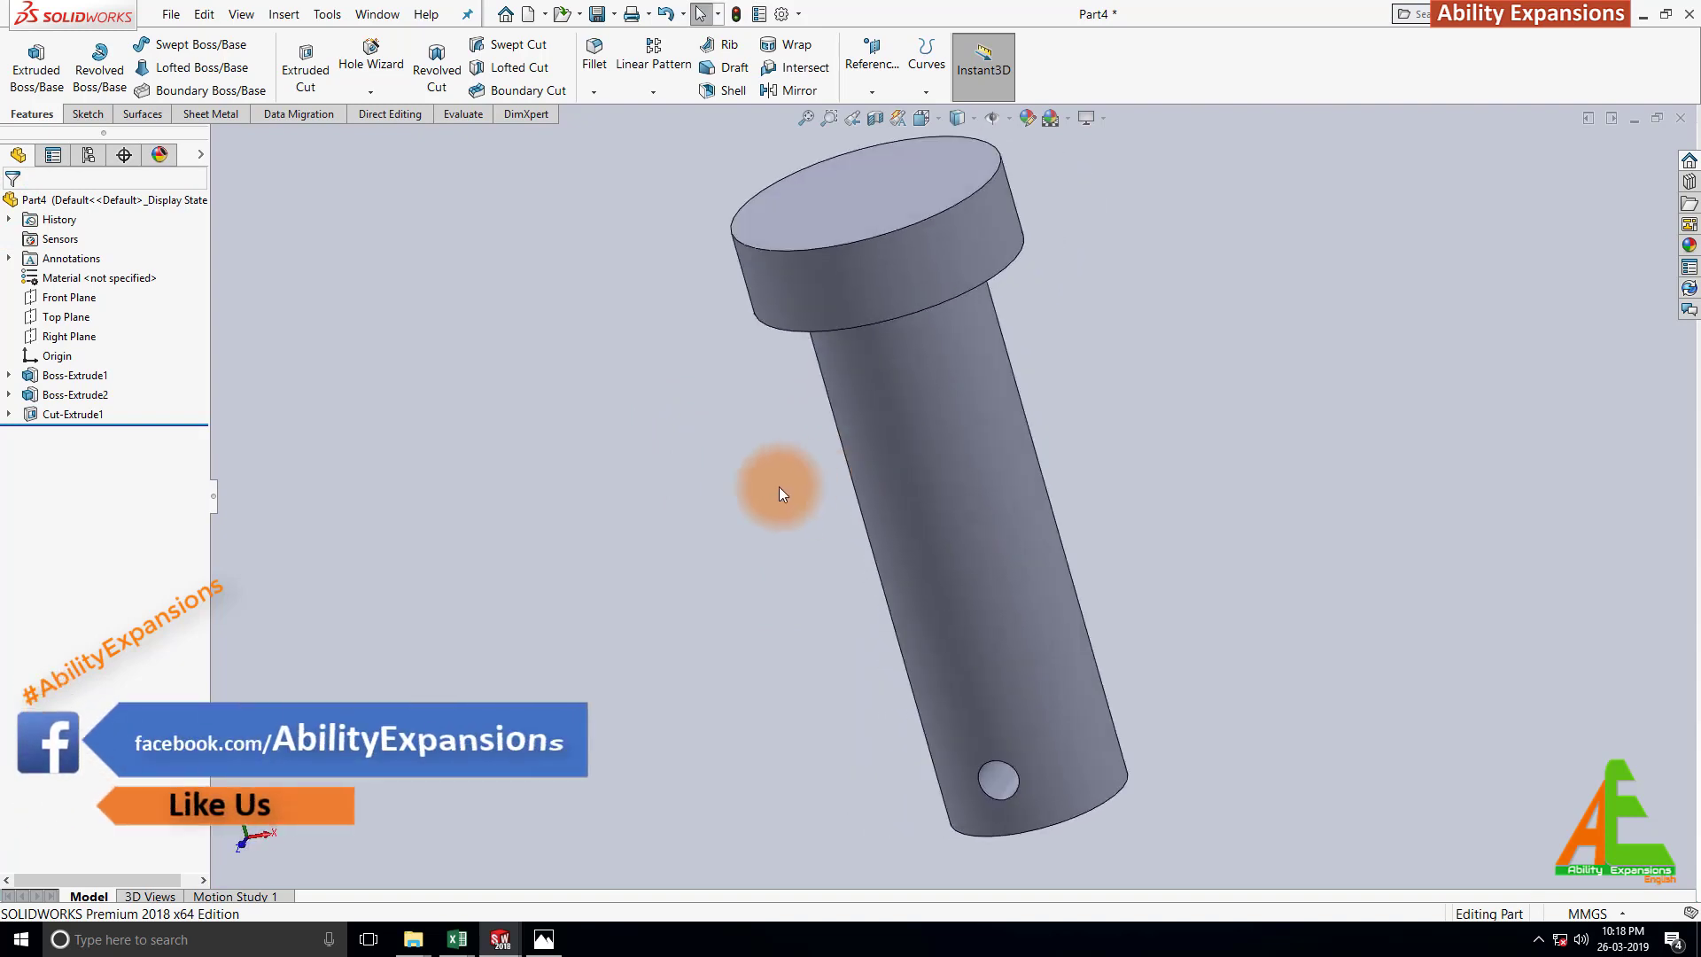
{"action": "left_click", "coordinate": [546, 941]}
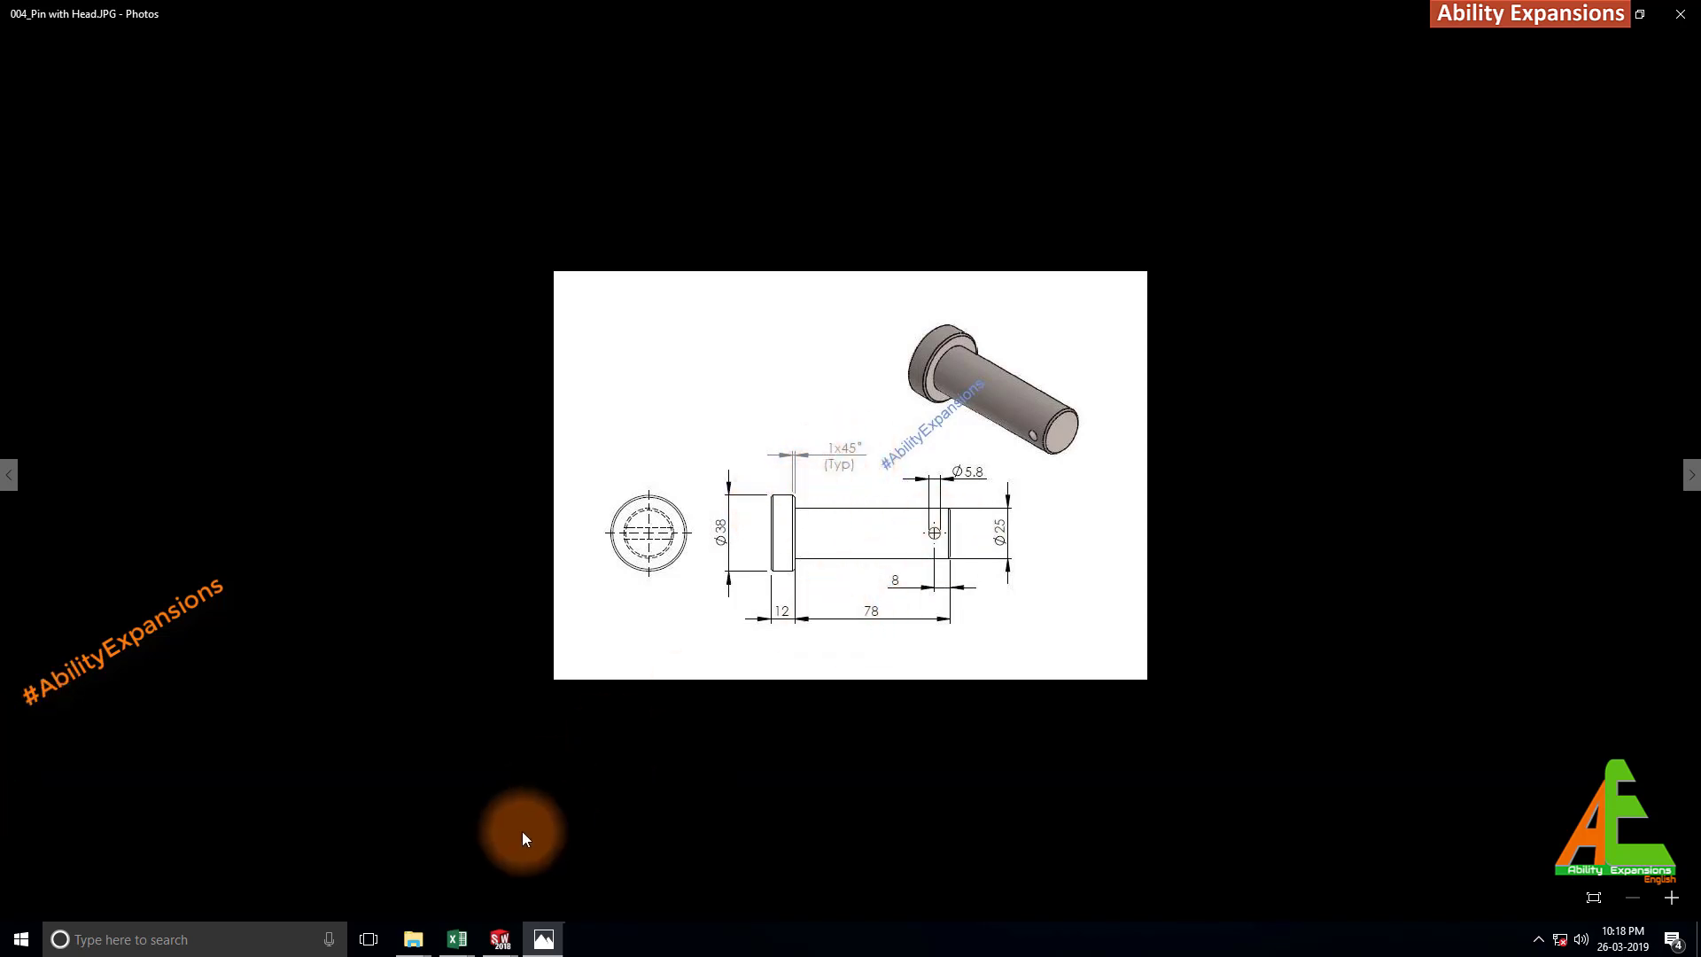
{"action": "left_click", "coordinate": [545, 937]}
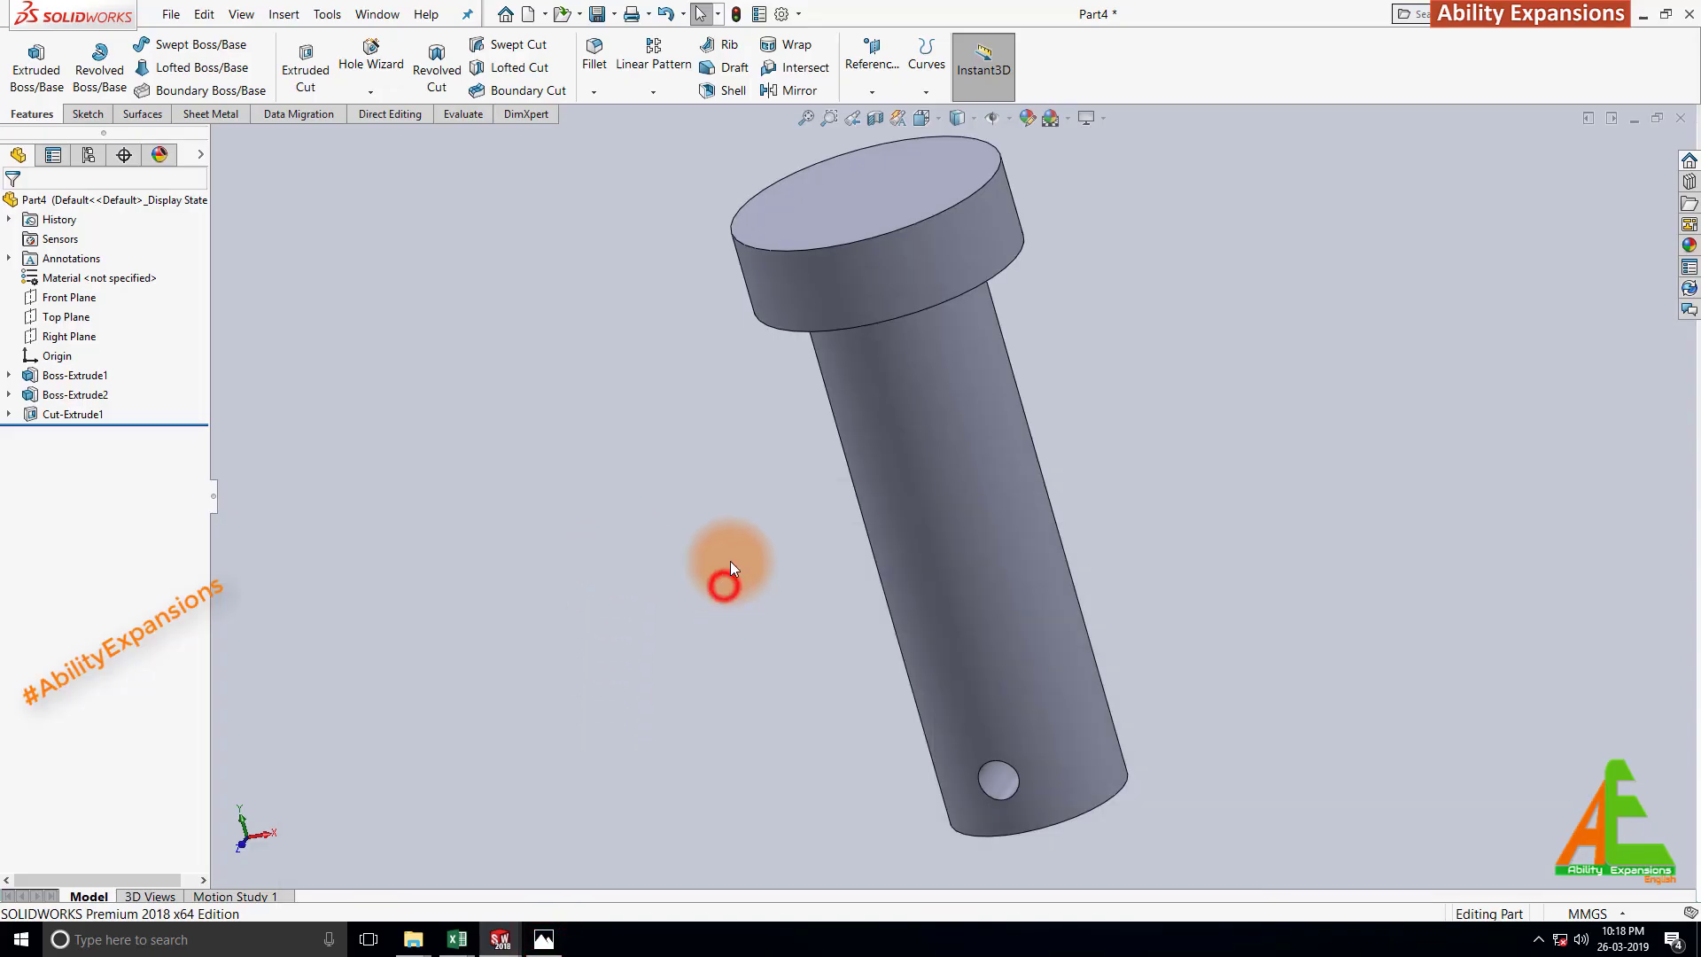
Chamfer the head's two edges and the shaft end edge at 1.00 mm × 45°.
{"action": "left_click", "coordinate": [594, 92]}
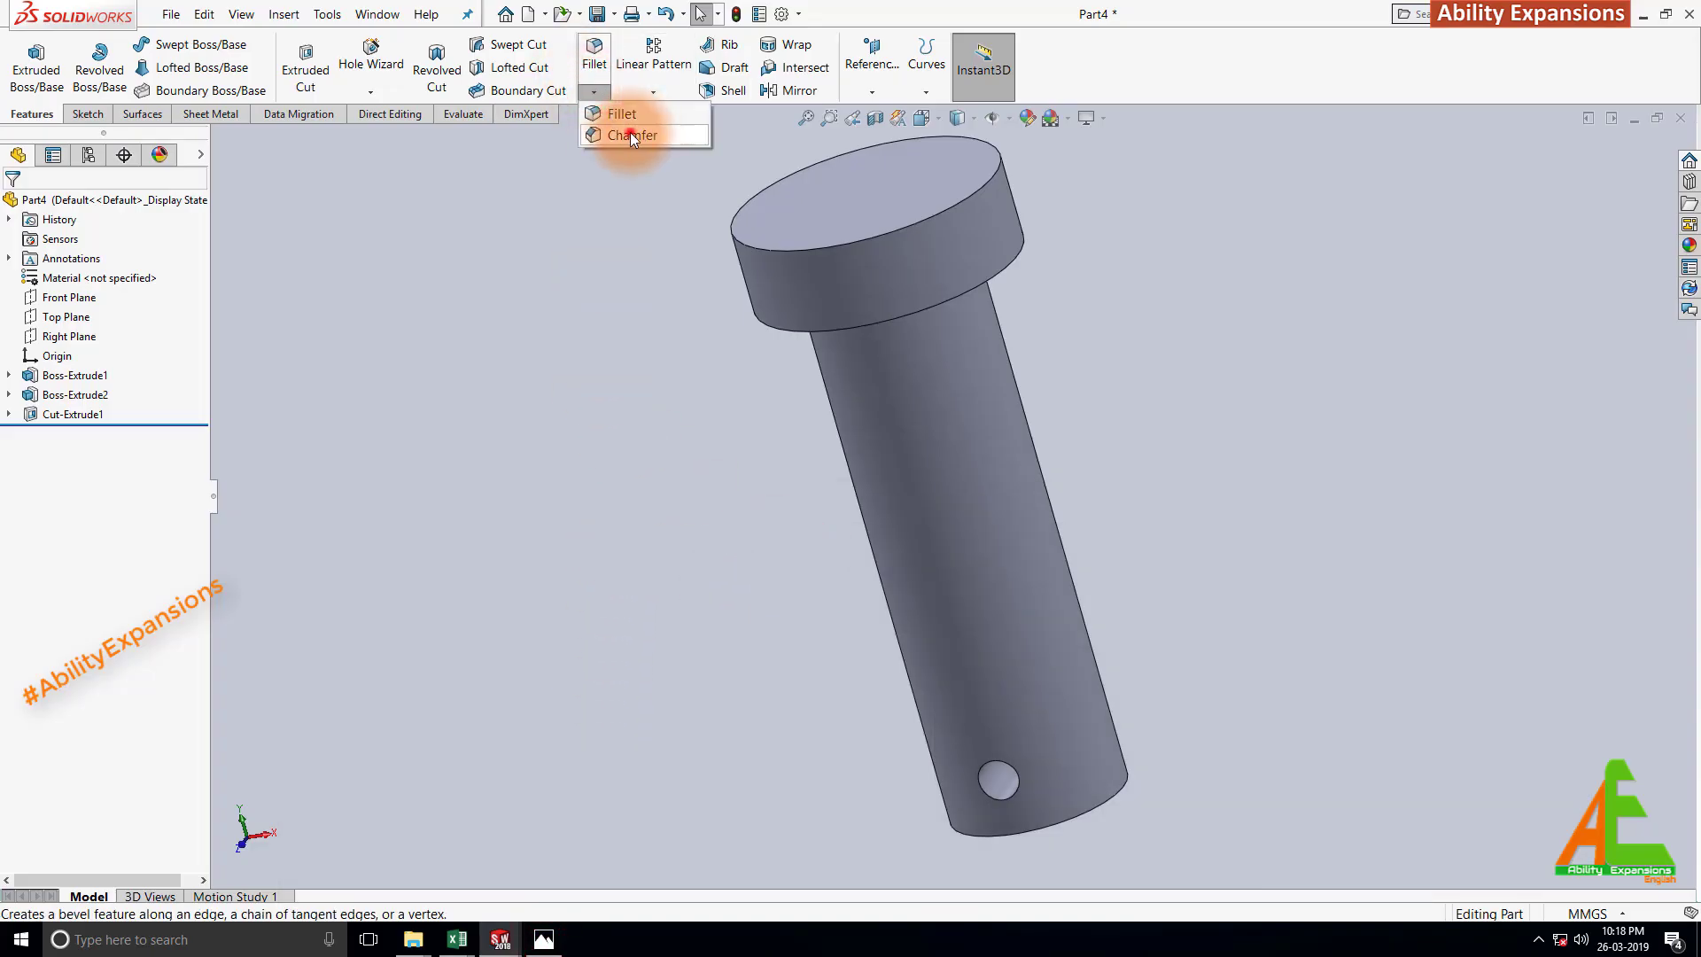
{"action": "left_click", "coordinate": [631, 133]}
{"action": "left_click", "coordinate": [77, 562]}
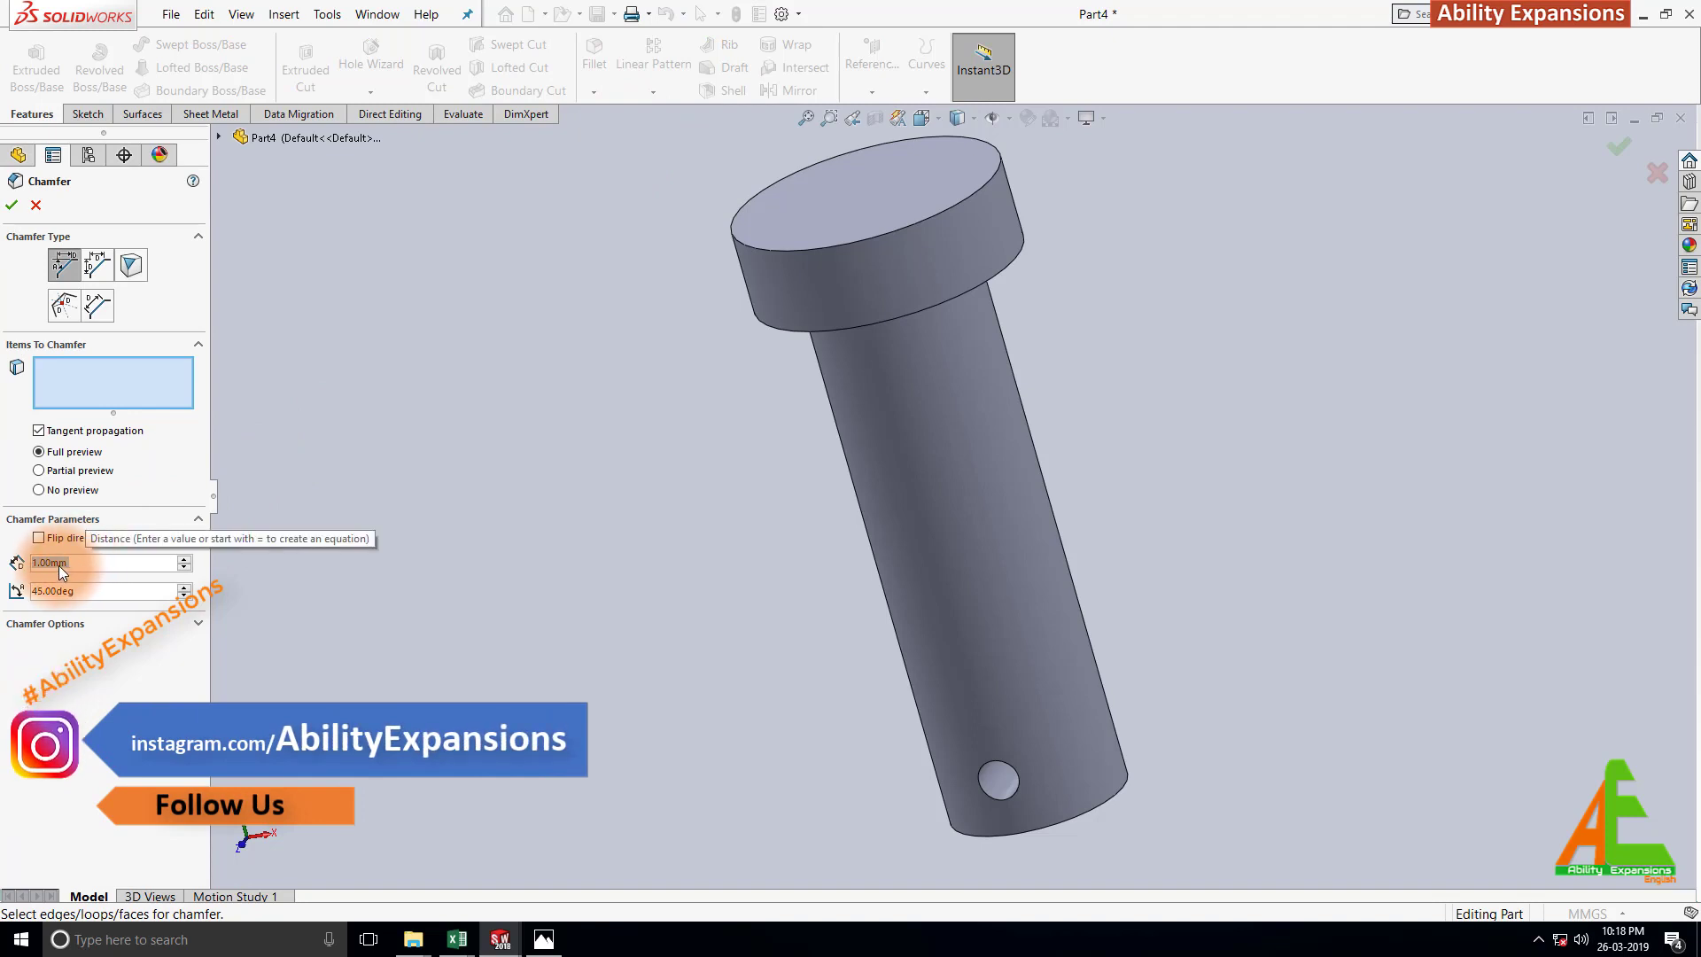
{"action": "left_click", "coordinate": [741, 242]}
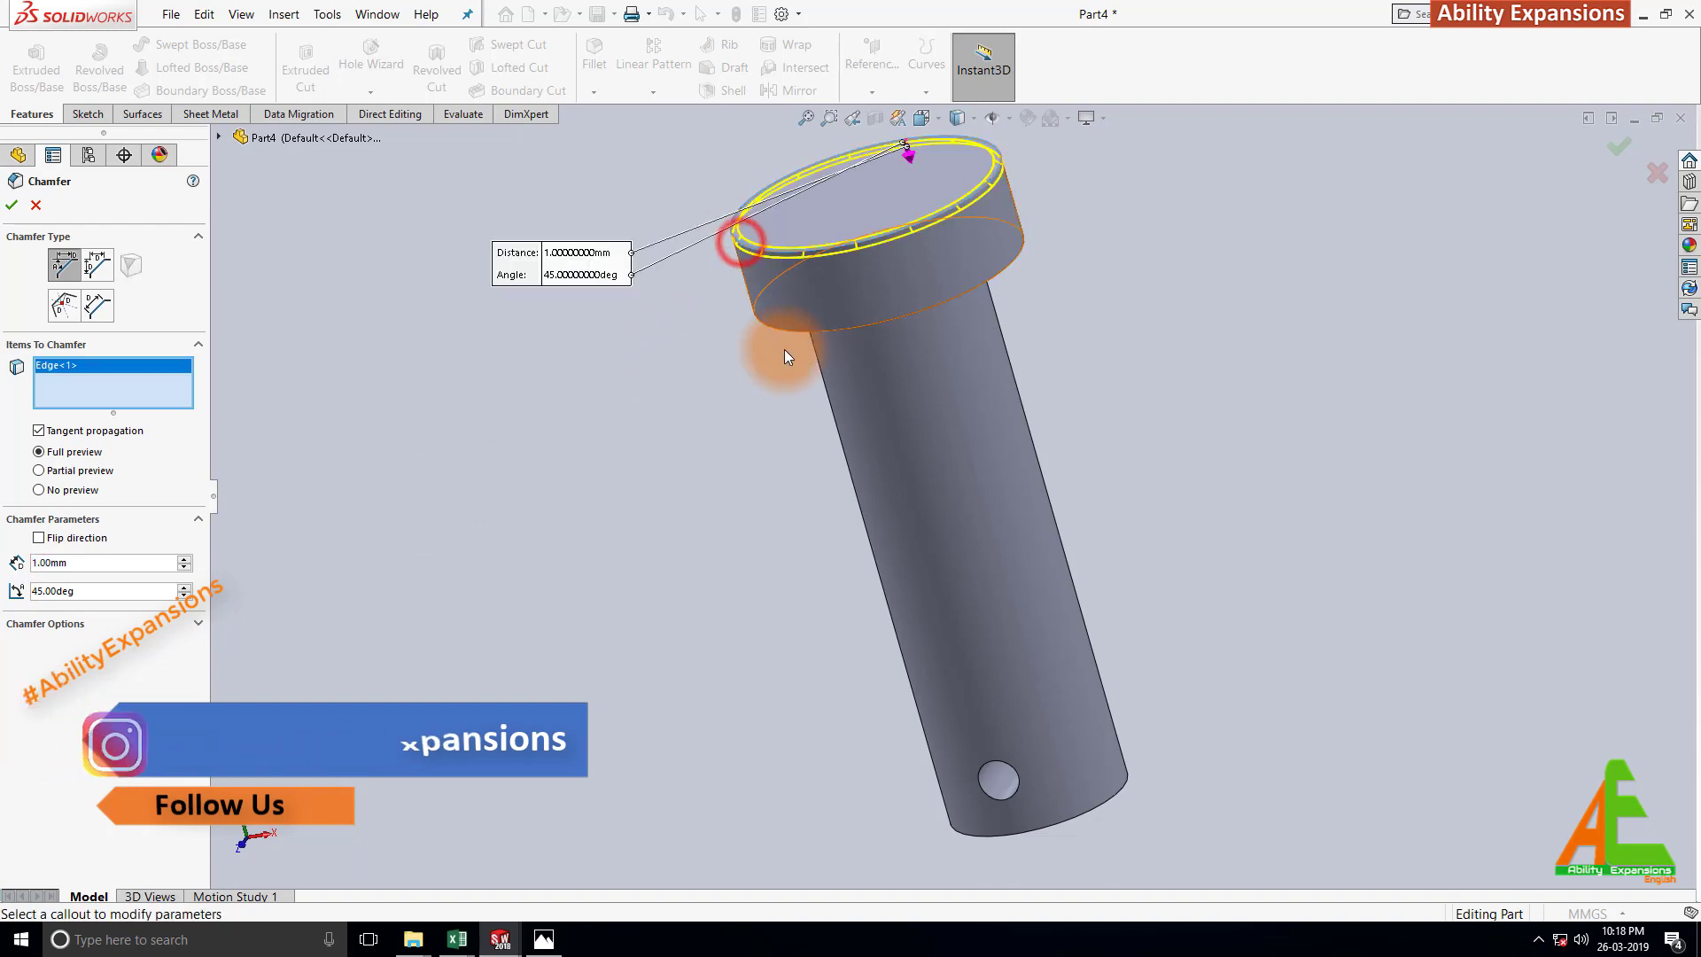
{"action": "left_click", "coordinate": [991, 838]}
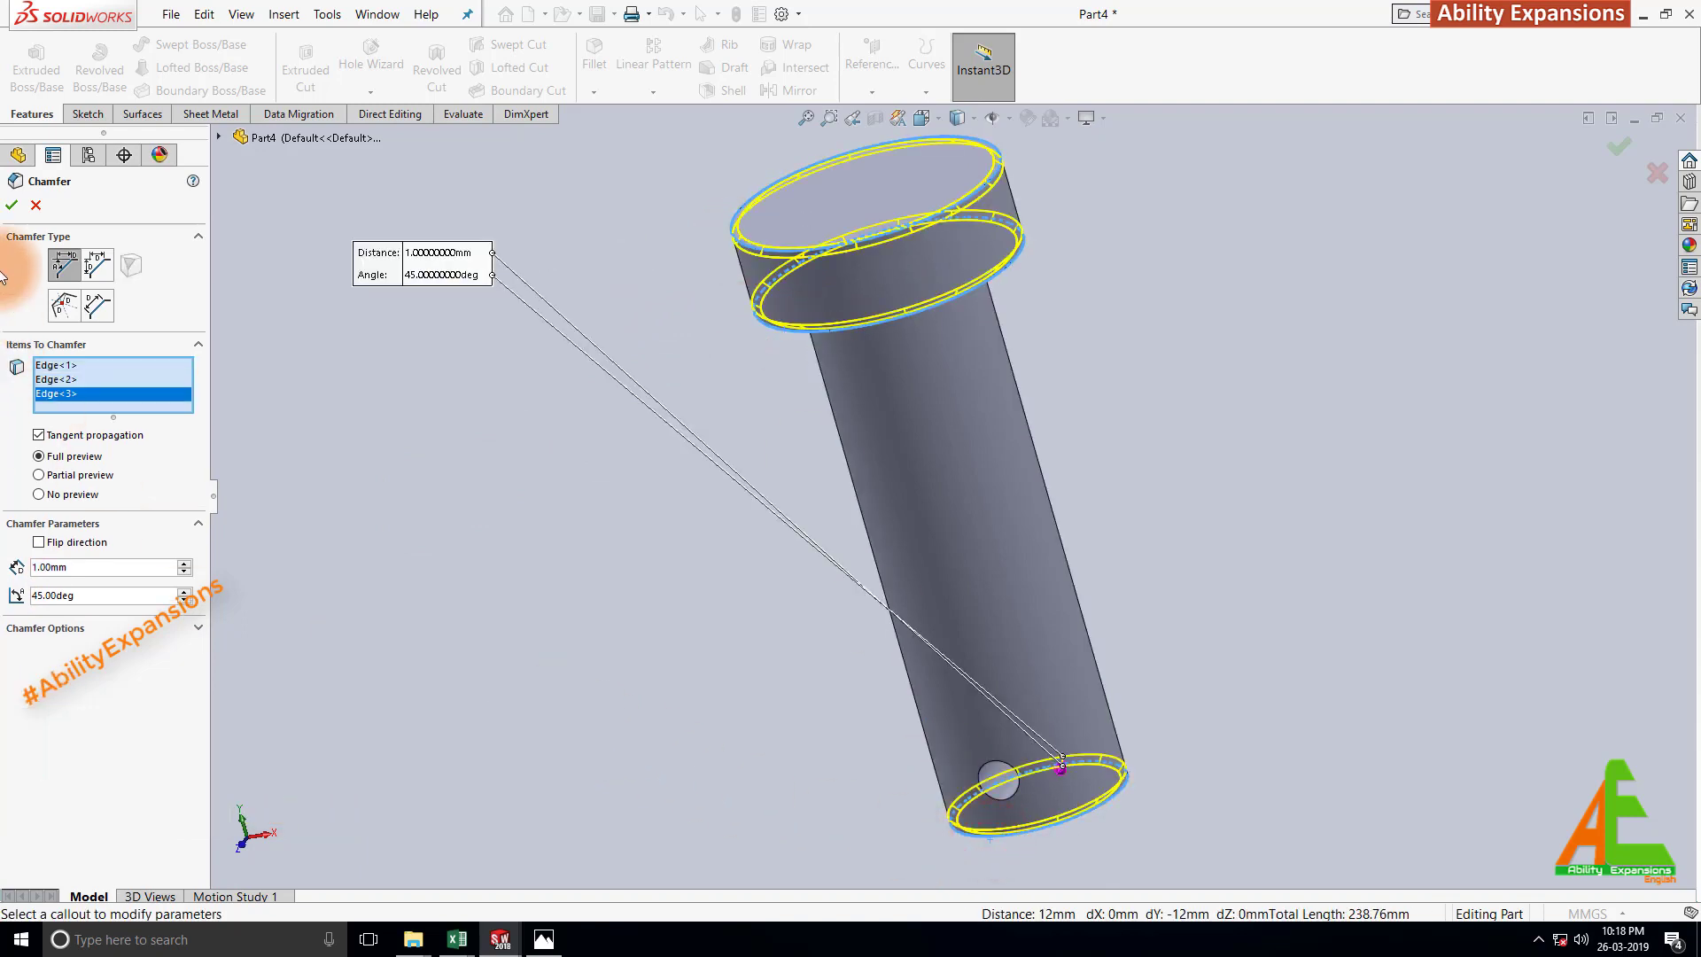
{"action": "left_click", "coordinate": [12, 205]}
{"action": "left_click", "coordinate": [548, 581]}
{"action": "middle_click_drag", "start_coordinate": [587, 615], "coordinate": [837, 636]}
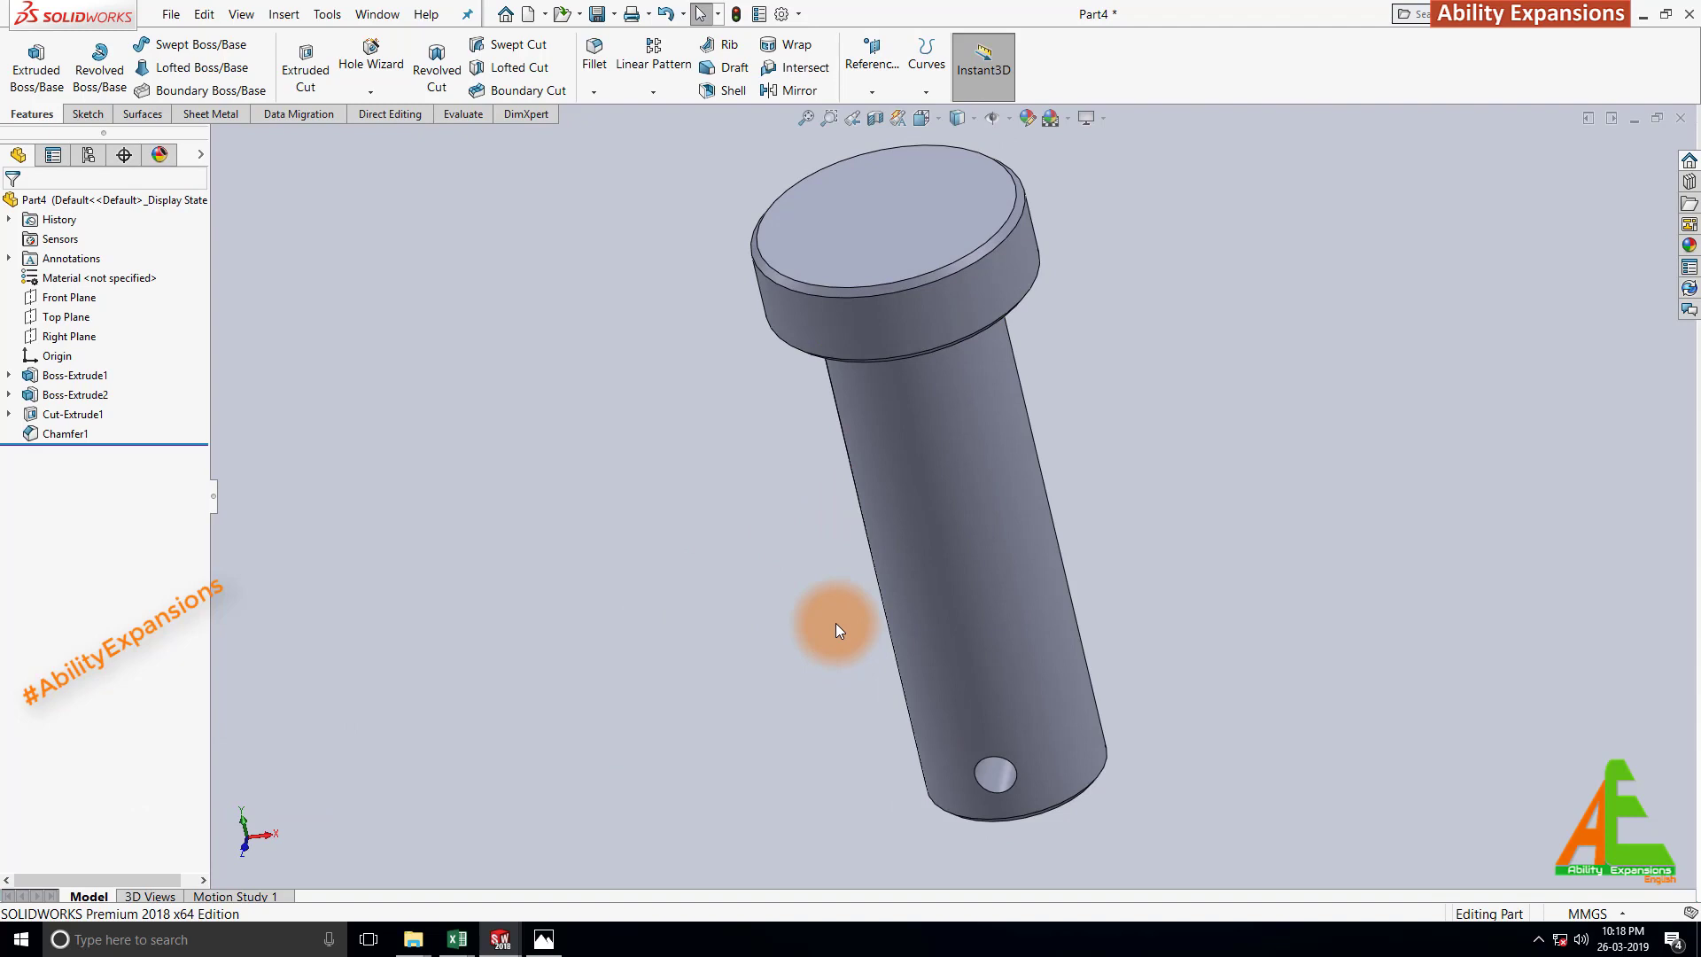